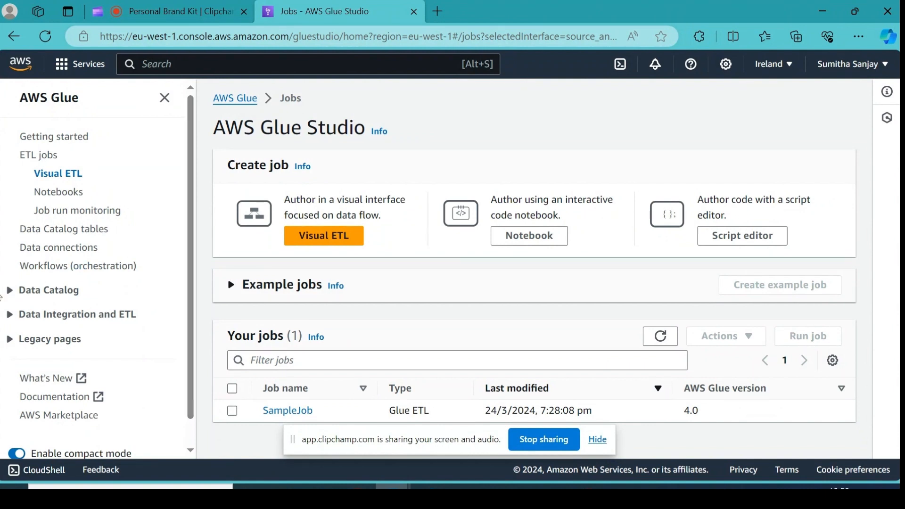
Open the connections page of the Data Catalog and view the connectors and connections lists
{"action": "left_click", "coordinate": [11, 291]}
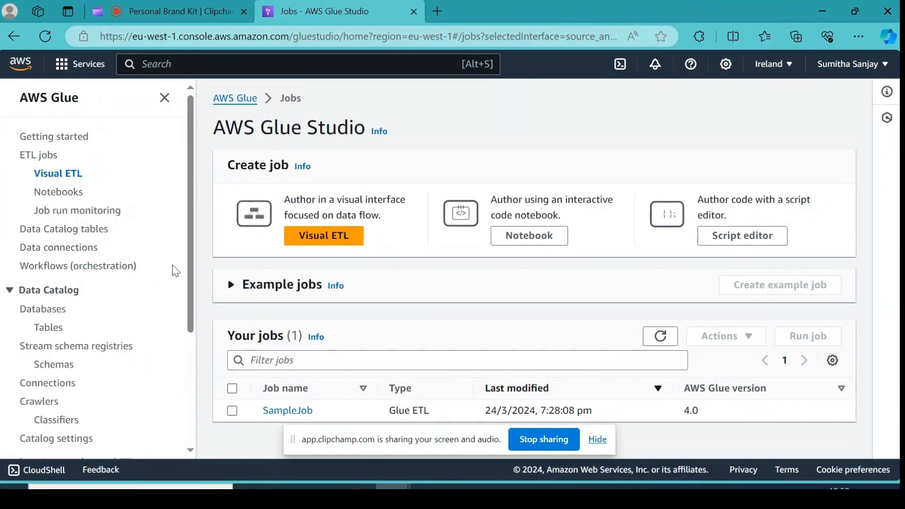
{"action": "left_click_drag", "start_coordinate": [193, 277], "coordinate": [183, 323]}
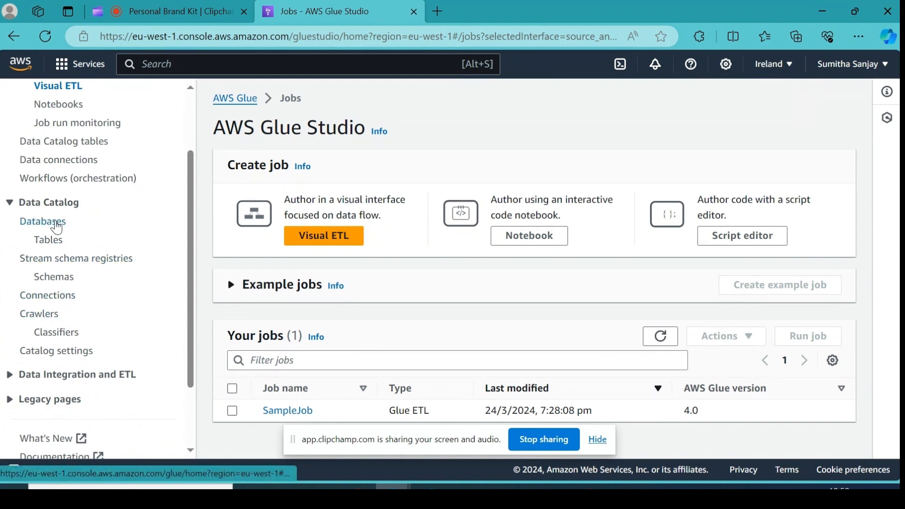
{"action": "left_click", "coordinate": [56, 297]}
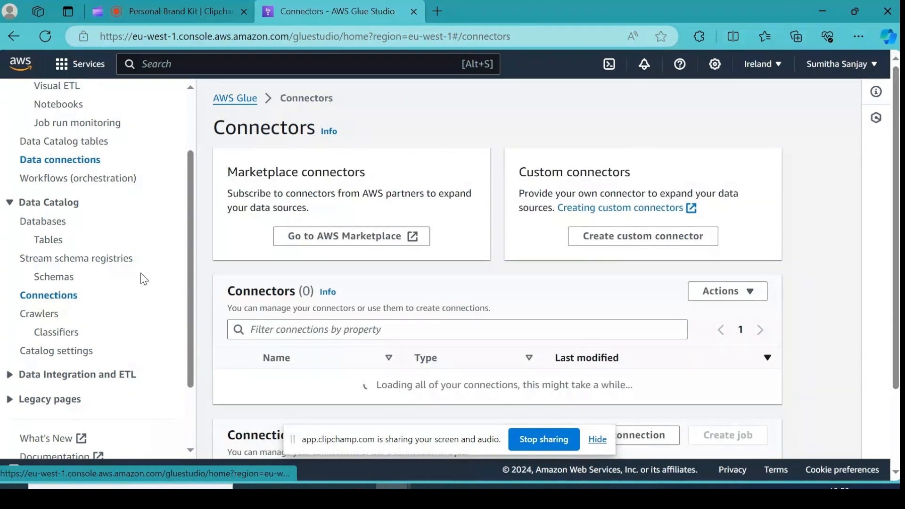
{"action": "scroll", "coordinate": [688, 335], "scroll_direction": "down", "scroll_amount": 3}
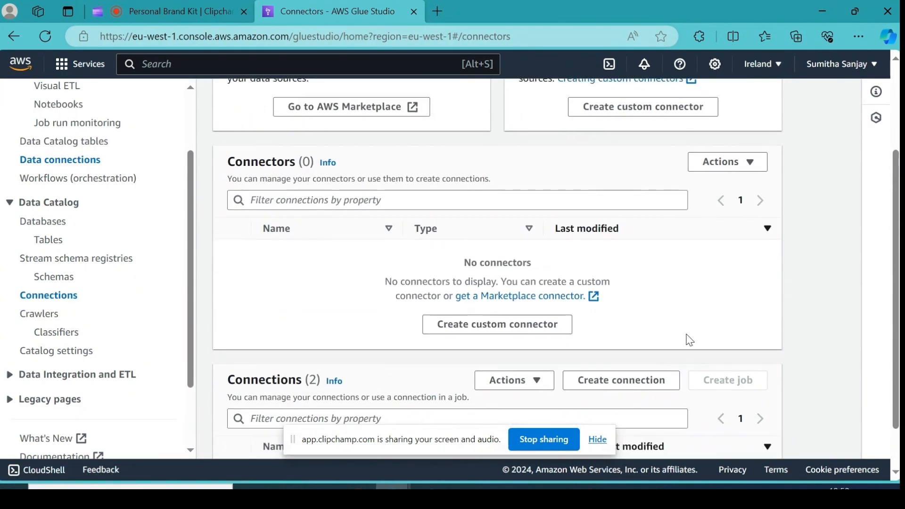
{"action": "scroll", "coordinate": [689, 339], "scroll_direction": "down", "scroll_amount": 1}
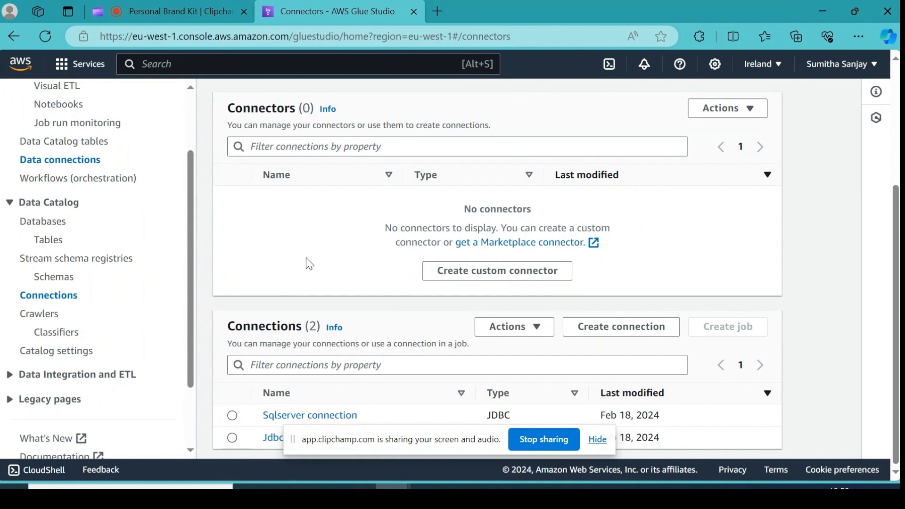
View the Data Catalog databases, return to the connections list and hide the screen-sharing notice covering it
{"action": "left_click", "coordinate": [53, 222]}
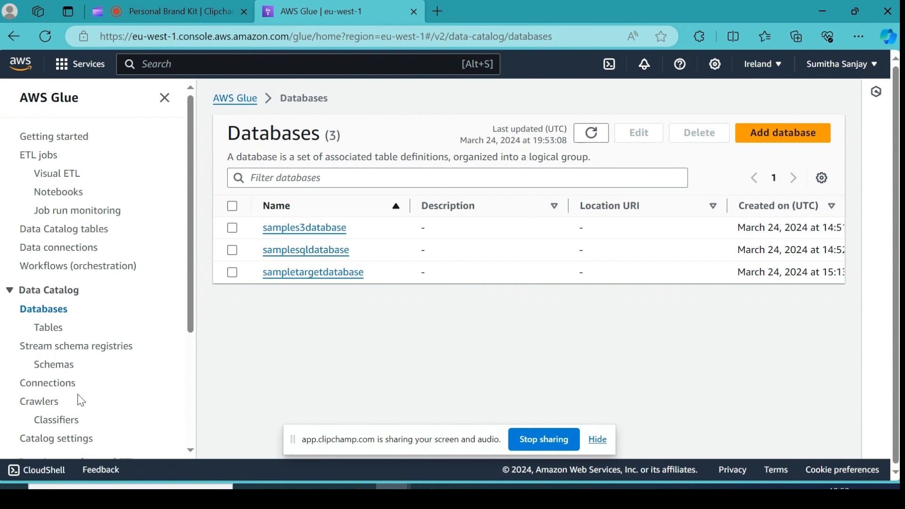
{"action": "left_click", "coordinate": [49, 383]}
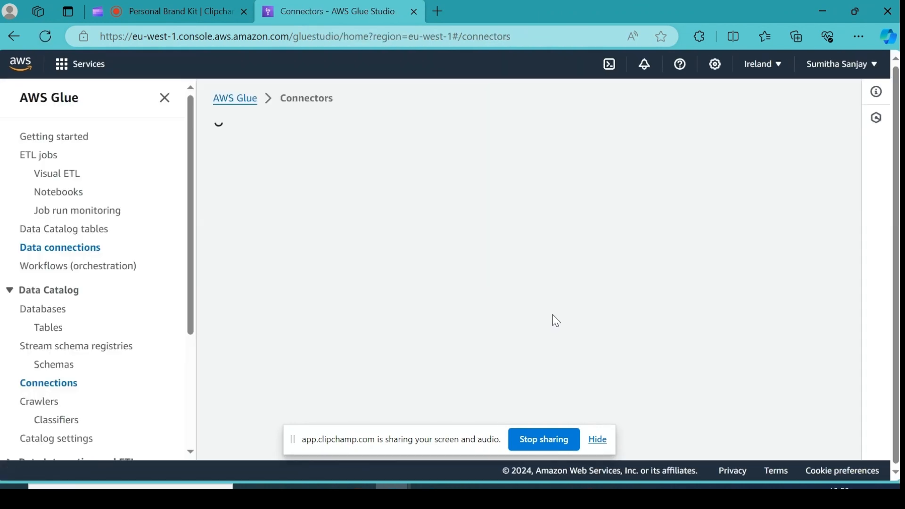
{"action": "scroll", "coordinate": [553, 315], "scroll_direction": "down", "scroll_amount": 4}
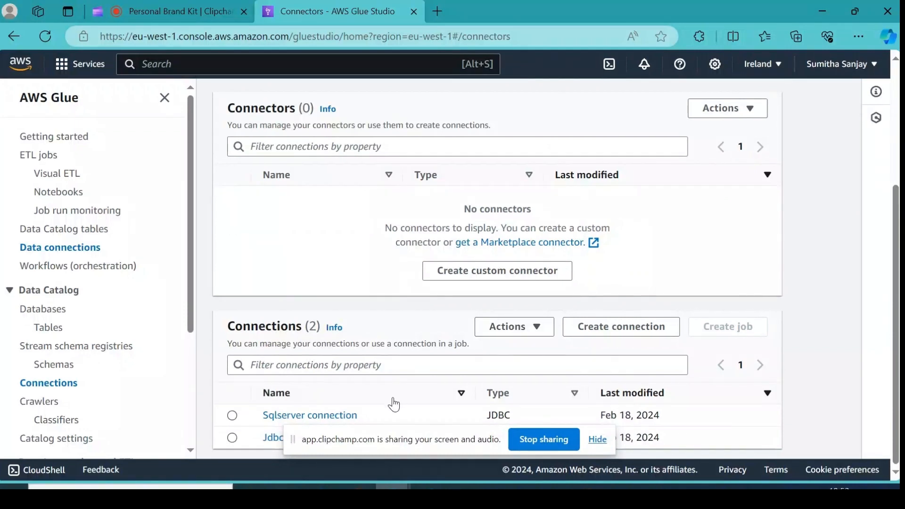
{"action": "left_click", "coordinate": [597, 439]}
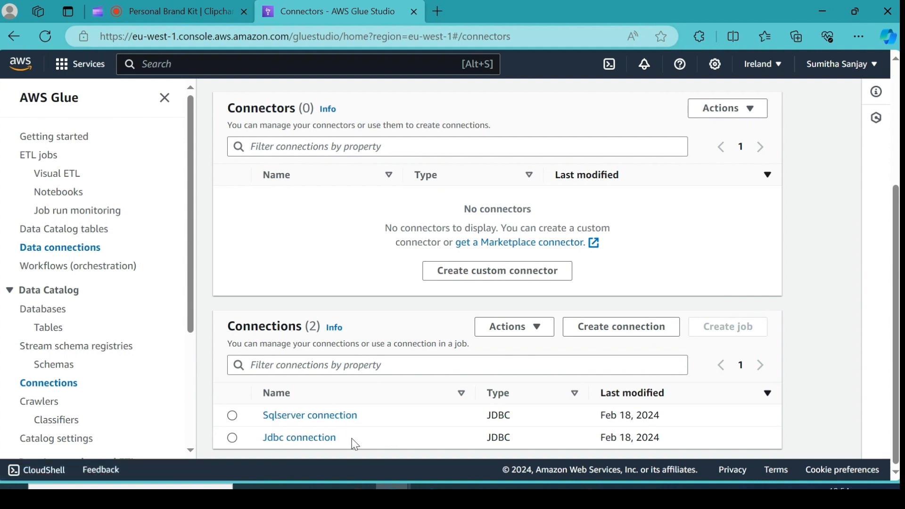
Open the Jdbc connection and examine its connection details, tags and jobs
{"action": "left_click", "coordinate": [285, 441]}
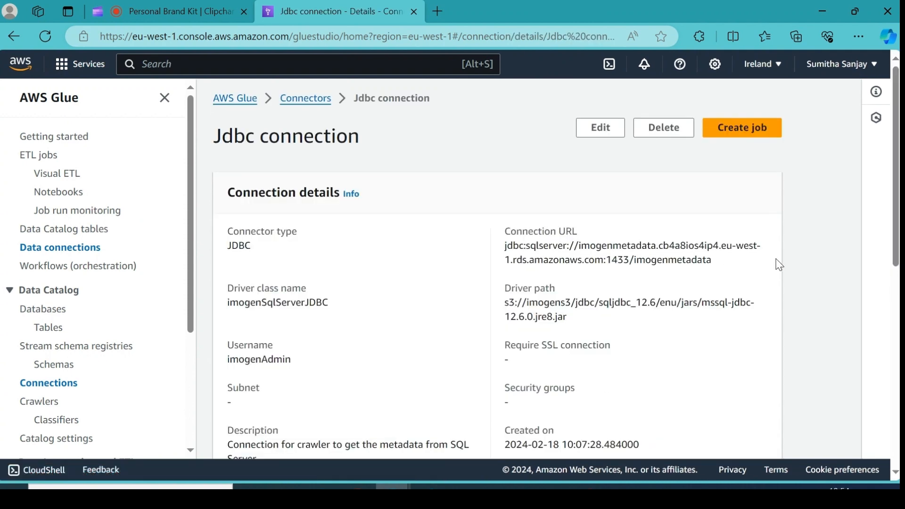
{"action": "scroll", "coordinate": [756, 290], "scroll_direction": "down", "scroll_amount": 5}
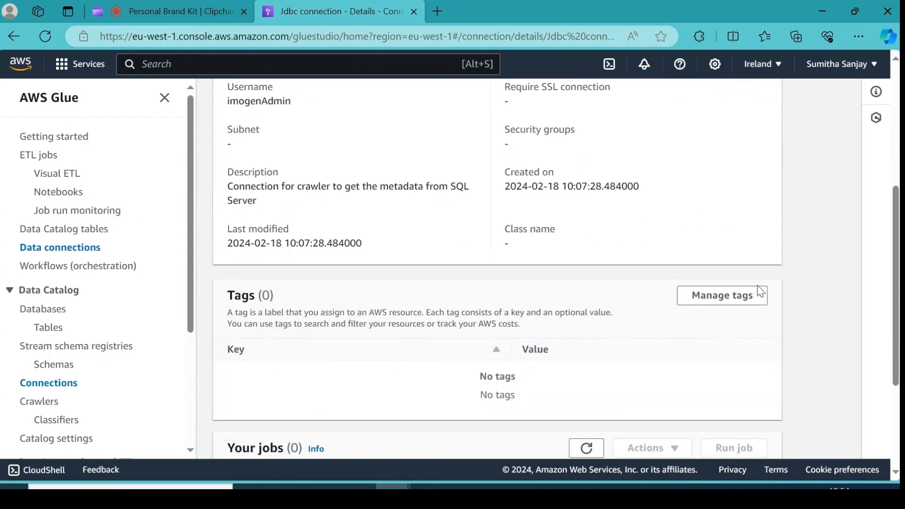
{"action": "scroll", "coordinate": [759, 291], "scroll_direction": "up", "scroll_amount": 1}
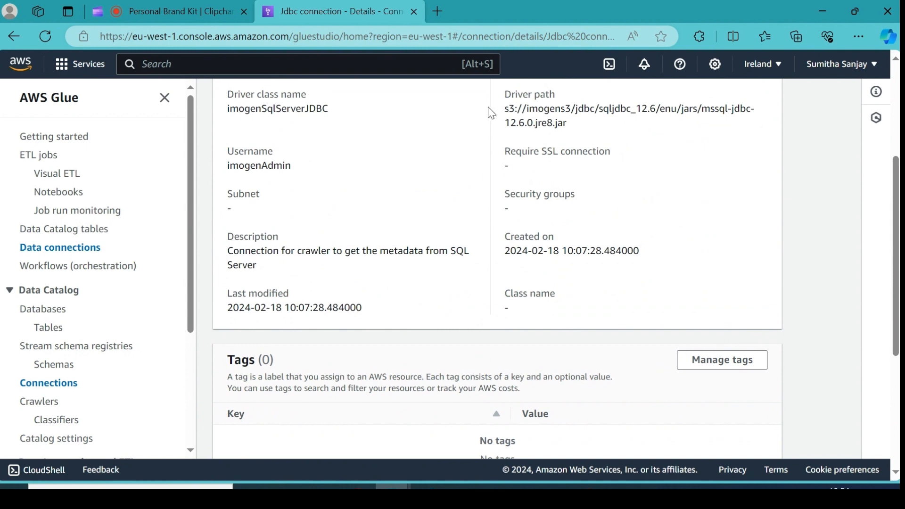
{"action": "scroll", "coordinate": [723, 216], "scroll_direction": "up", "scroll_amount": 4}
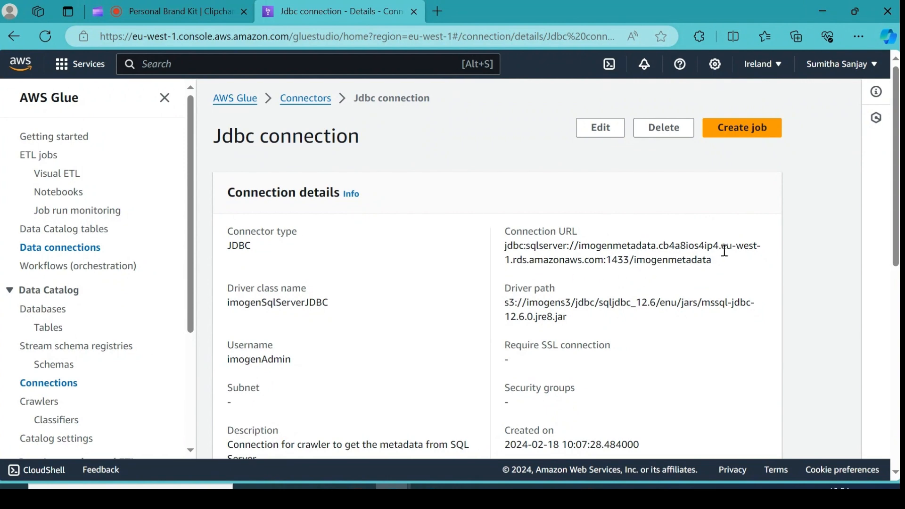
{"action": "scroll", "coordinate": [729, 259], "scroll_direction": "down", "scroll_amount": 4}
{"action": "scroll", "coordinate": [729, 259], "scroll_direction": "down", "scroll_amount": 5}
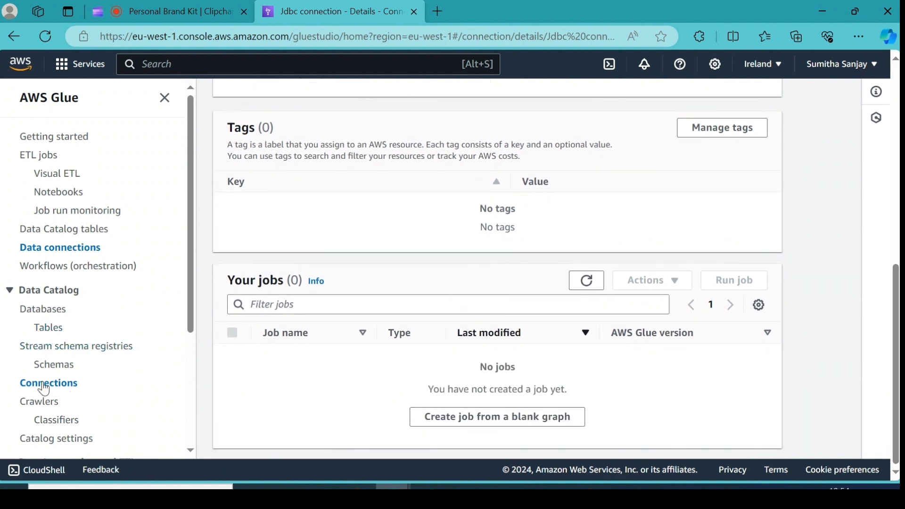
{"action": "scroll", "coordinate": [395, 305], "scroll_direction": "up", "scroll_amount": 5}
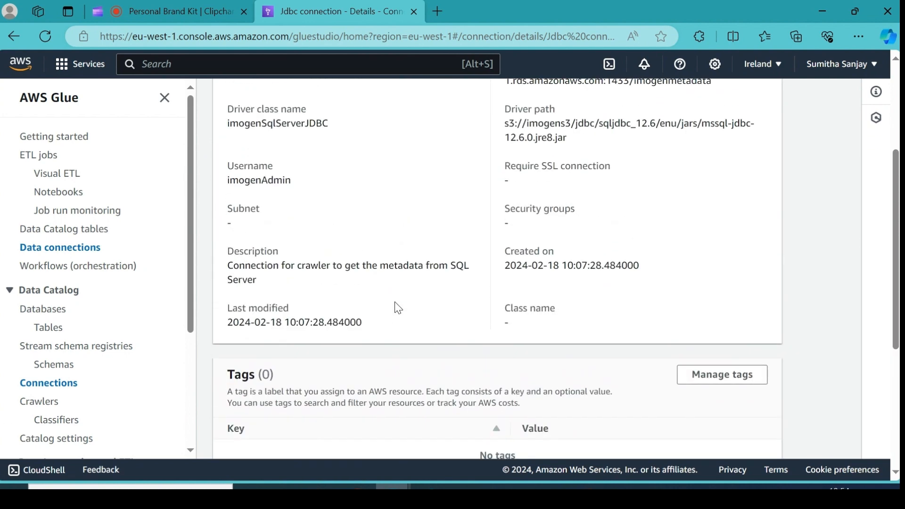
{"action": "scroll", "coordinate": [384, 283], "scroll_direction": "down", "scroll_amount": 5}
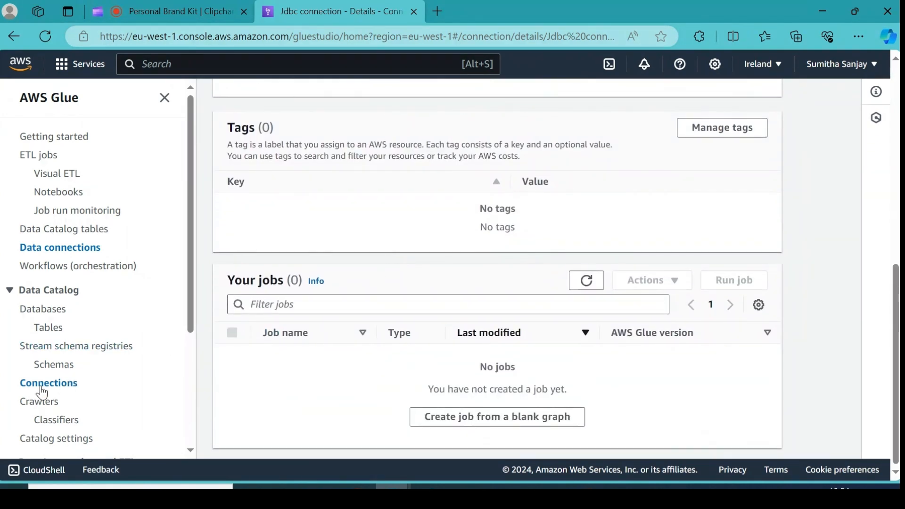
Open samplesqldatabase from the Data Catalog databases and view its properties and tables
{"action": "left_click", "coordinate": [56, 313]}
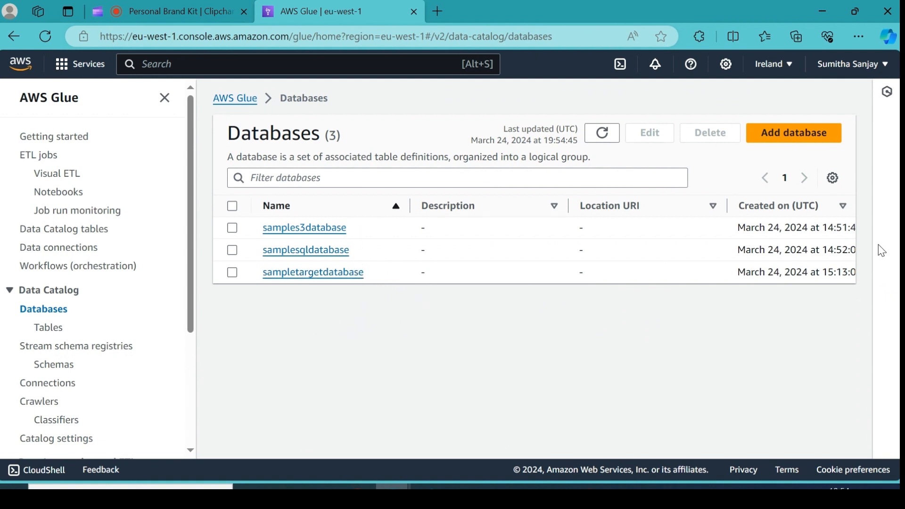
{"action": "left_click", "coordinate": [311, 258]}
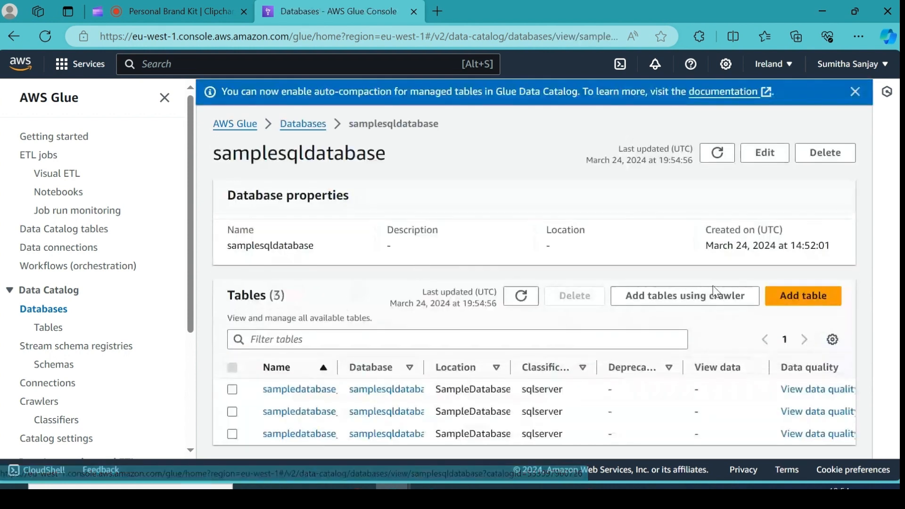
{"action": "scroll", "coordinate": [725, 279], "scroll_direction": "down", "scroll_amount": 1}
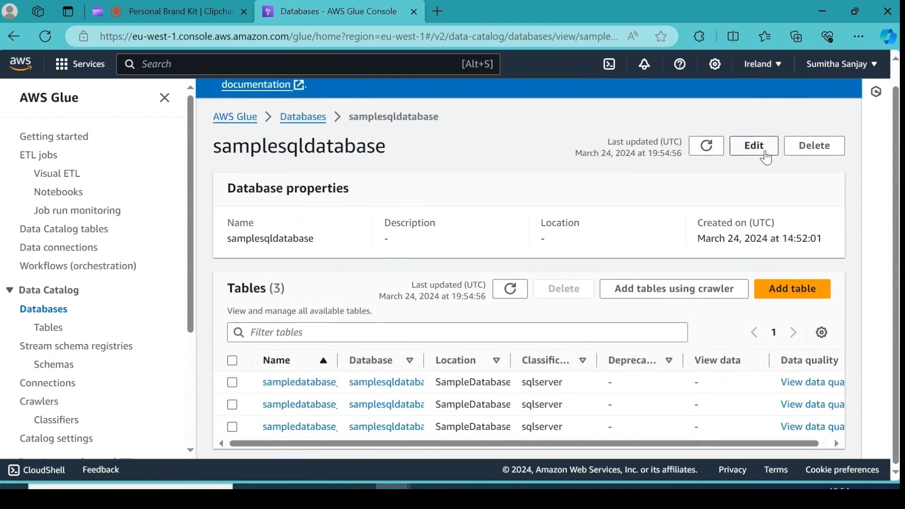
Open samplesqldatabase for editing and review its name, description and location fields
{"action": "left_click", "coordinate": [753, 147]}
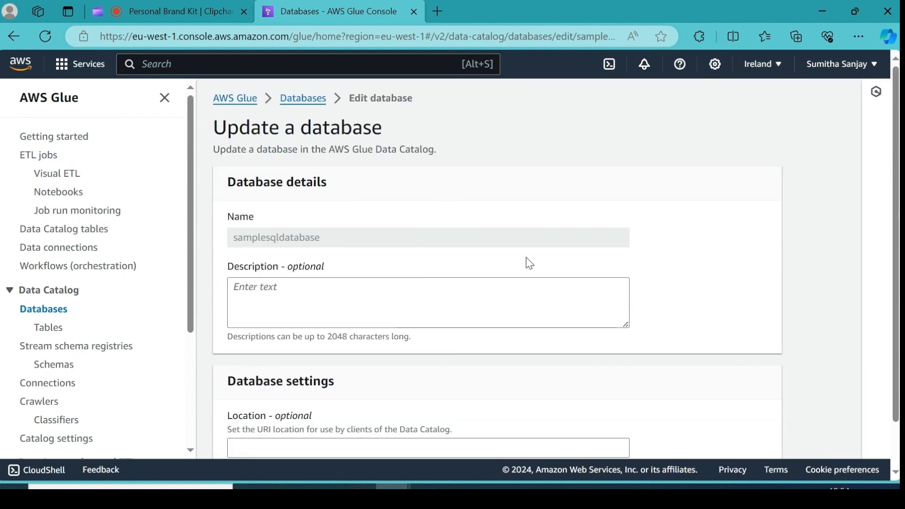
{"action": "scroll", "coordinate": [532, 261], "scroll_direction": "down", "scroll_amount": 1}
{"action": "scroll", "coordinate": [537, 256], "scroll_direction": "up", "scroll_amount": 2}
{"action": "scroll", "coordinate": [372, 241], "scroll_direction": "down", "scroll_amount": 2}
{"action": "left_click", "coordinate": [606, 443]}
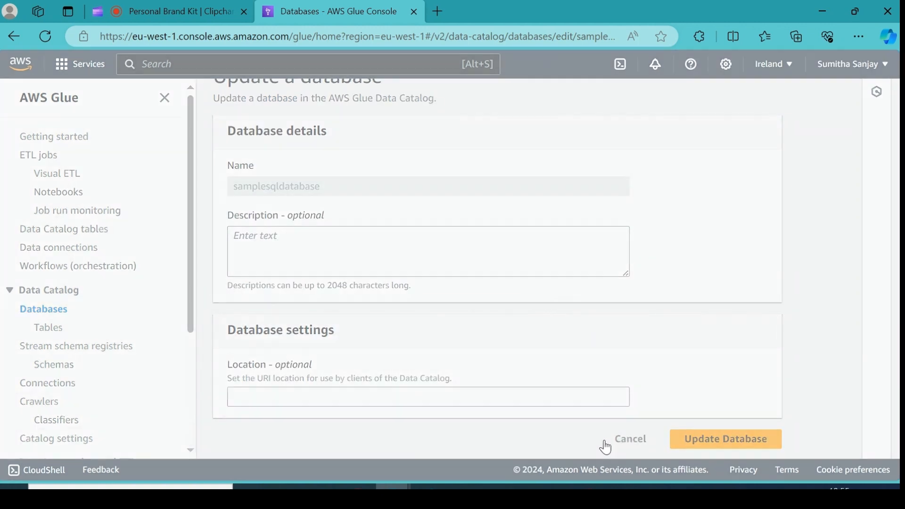
{"action": "left_click", "coordinate": [543, 302]}
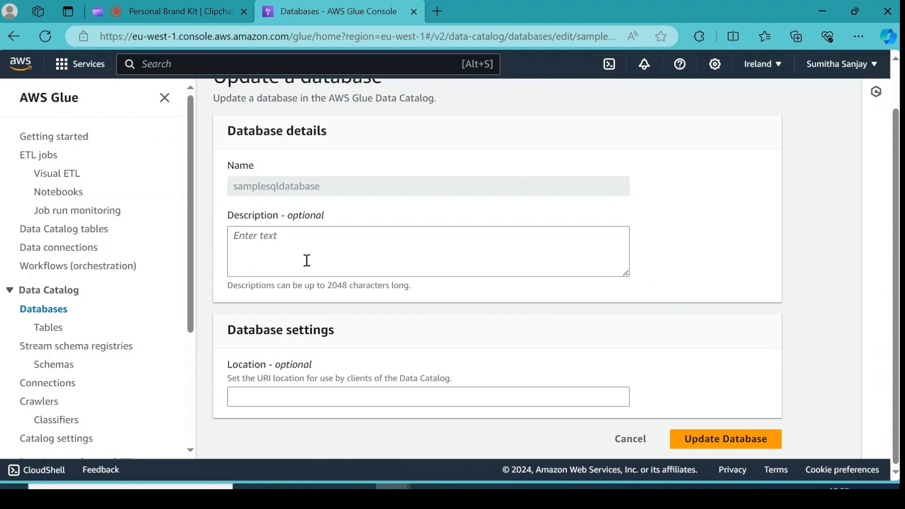
View the Data Catalog tables with the Name column widened to show full names, and return to the databases list
{"action": "left_click", "coordinate": [53, 326]}
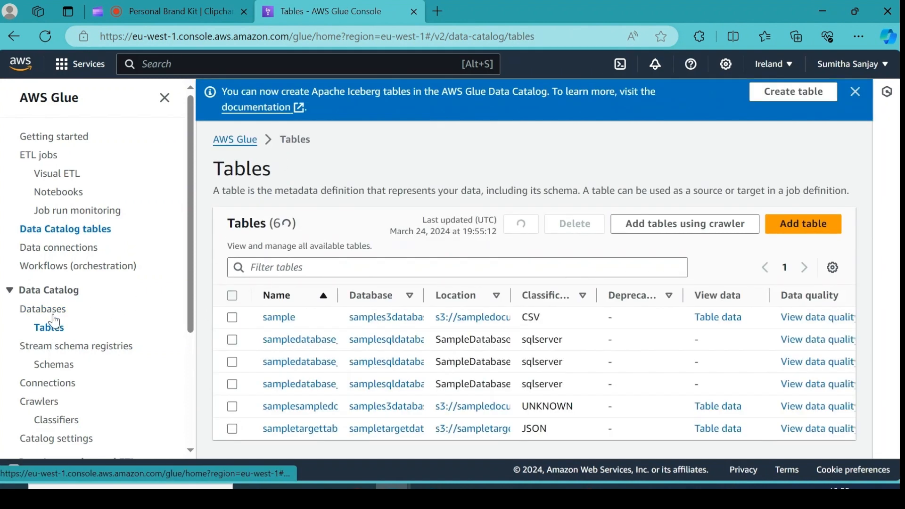
{"action": "left_click_drag", "start_coordinate": [337, 292], "coordinate": [458, 311]}
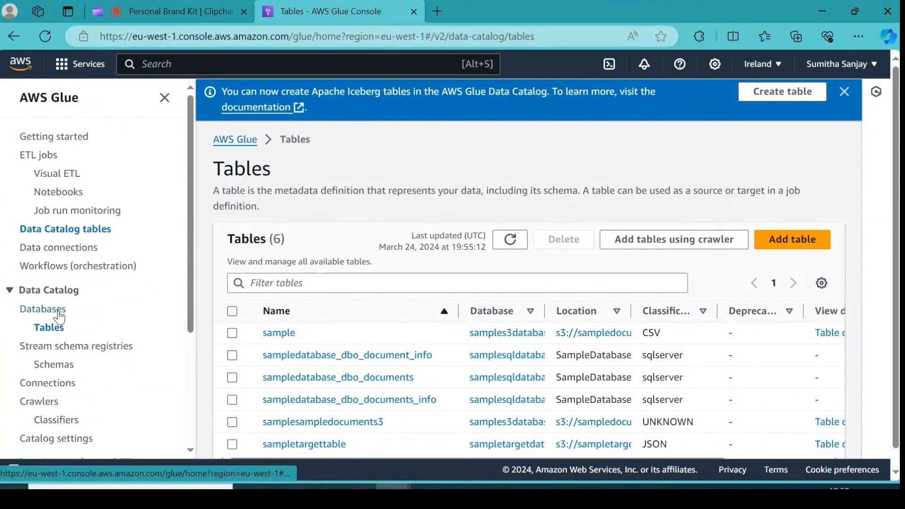
{"action": "left_click", "coordinate": [59, 311]}
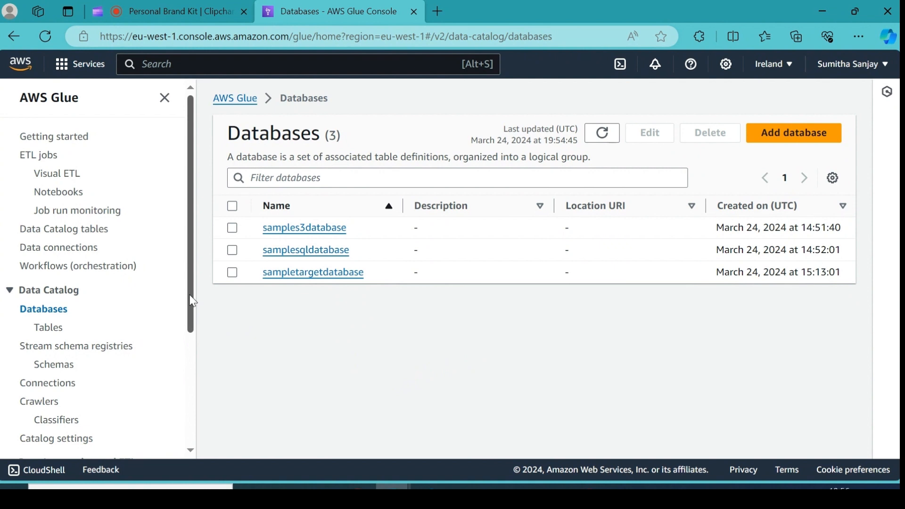
Widen the Name column of the crawlers list, and open samplesqlcrawler to review its properties and crawler runs
{"action": "left_click", "coordinate": [29, 403]}
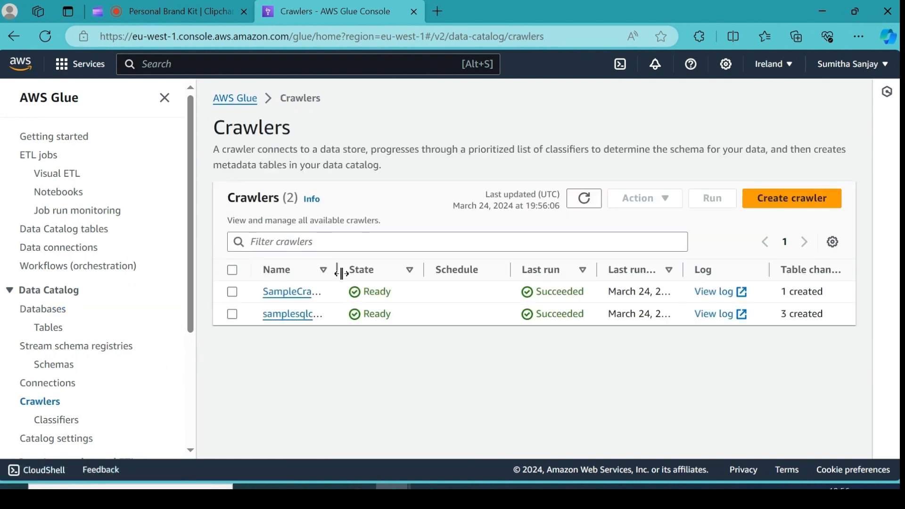
{"action": "left_click_drag", "start_coordinate": [338, 269], "coordinate": [454, 269]}
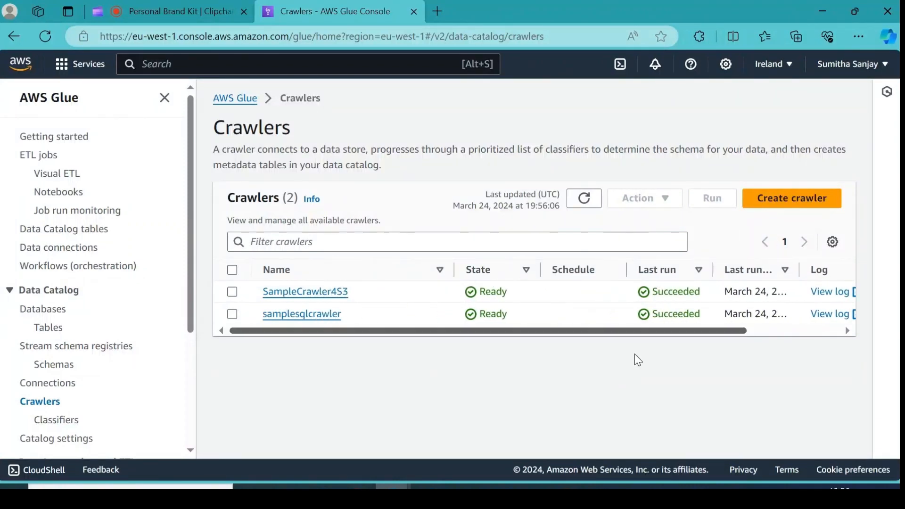
{"action": "left_click", "coordinate": [294, 315]}
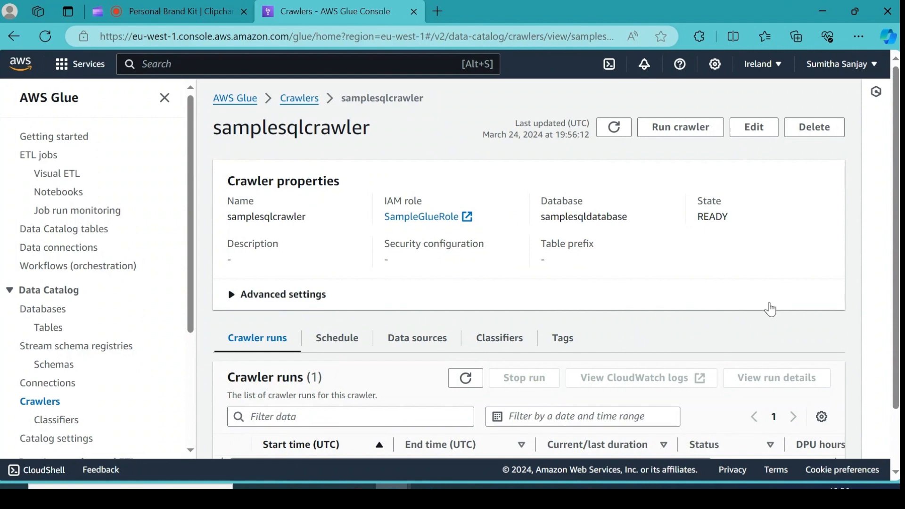
{"action": "scroll", "coordinate": [772, 309], "scroll_direction": "down", "scroll_amount": 2}
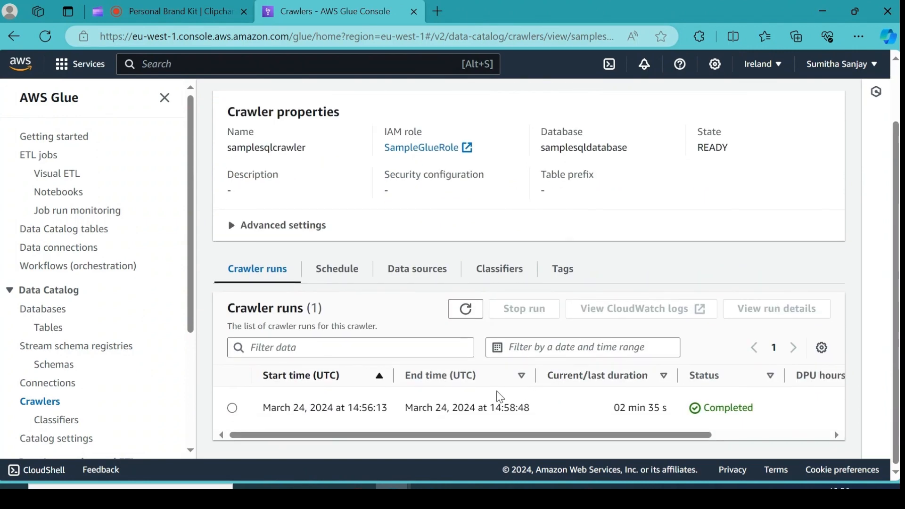
{"action": "scroll", "coordinate": [768, 283], "scroll_direction": "up", "scroll_amount": 2}
Edit samplesqlcrawler and open its JDBC data source SampleDatabase for editing from the data sources and classifiers step
{"action": "left_click", "coordinate": [752, 130]}
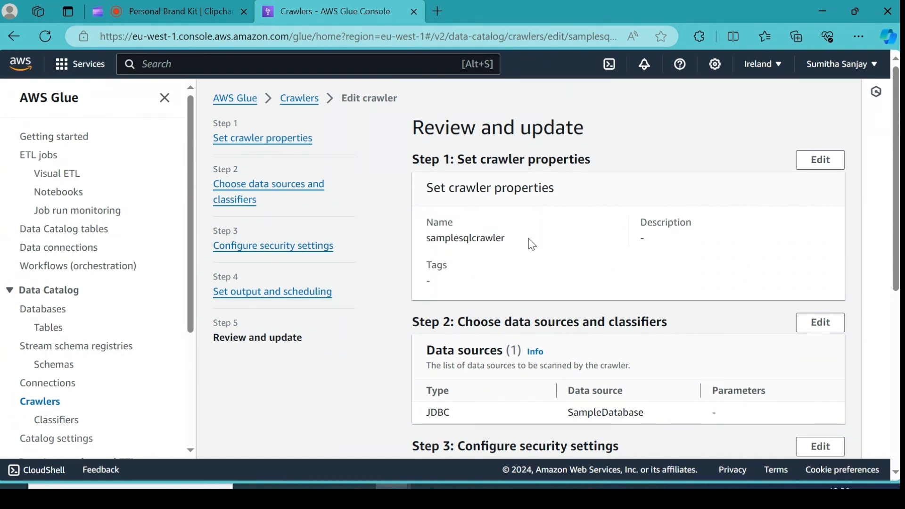
{"action": "scroll", "coordinate": [579, 243], "scroll_direction": "down", "scroll_amount": 1}
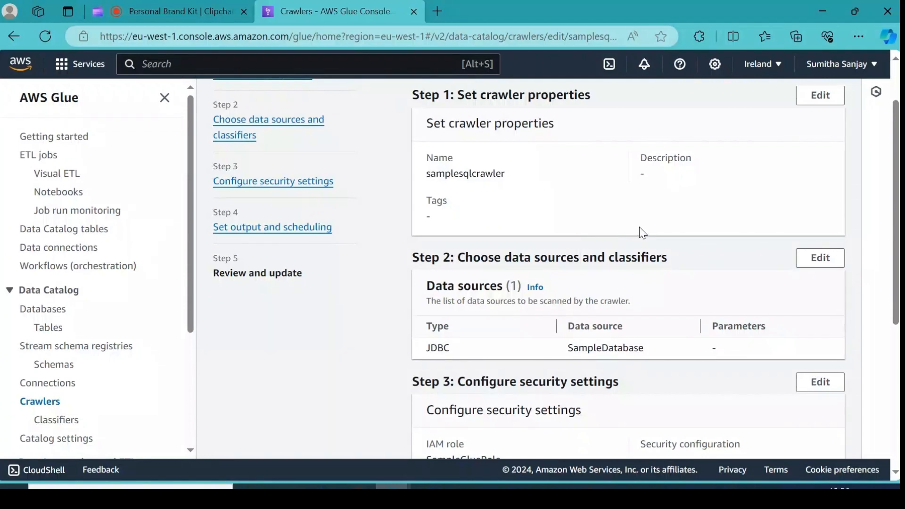
{"action": "scroll", "coordinate": [643, 232], "scroll_direction": "down", "scroll_amount": 1}
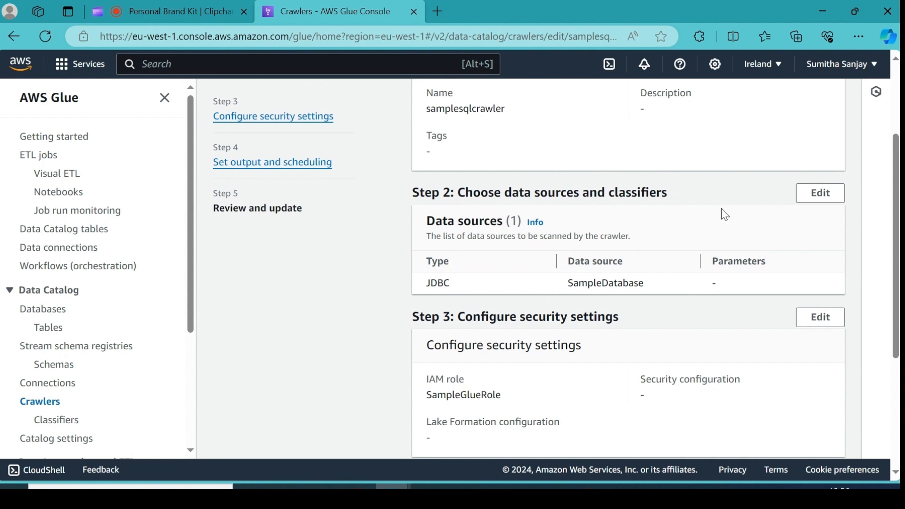
{"action": "left_click", "coordinate": [815, 201]}
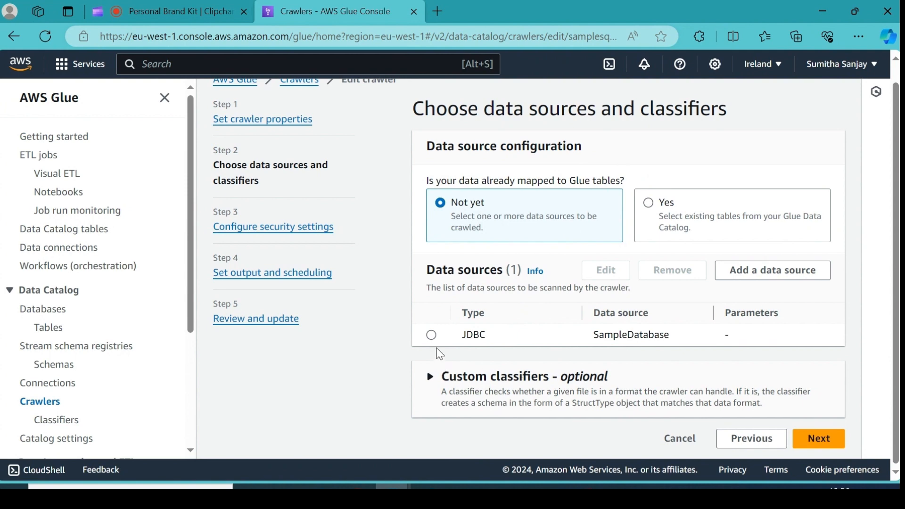
{"action": "left_click", "coordinate": [432, 336]}
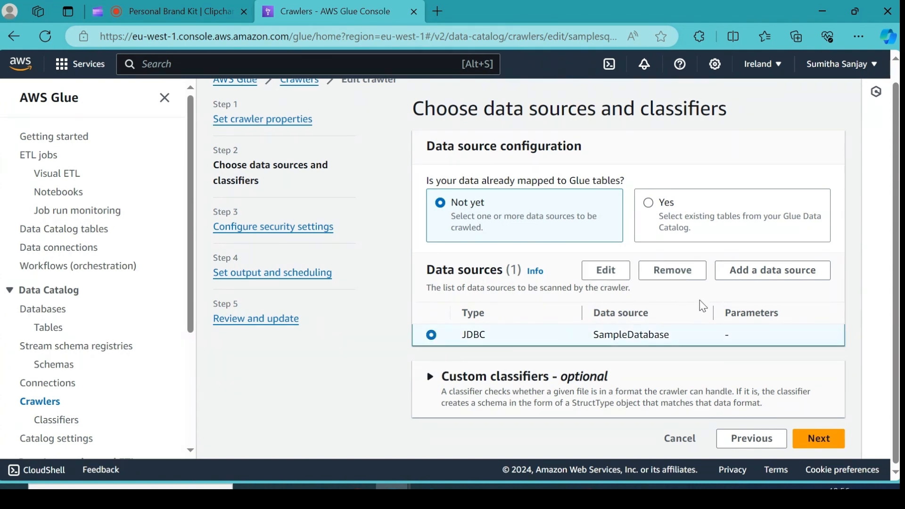
{"action": "left_click", "coordinate": [606, 271]}
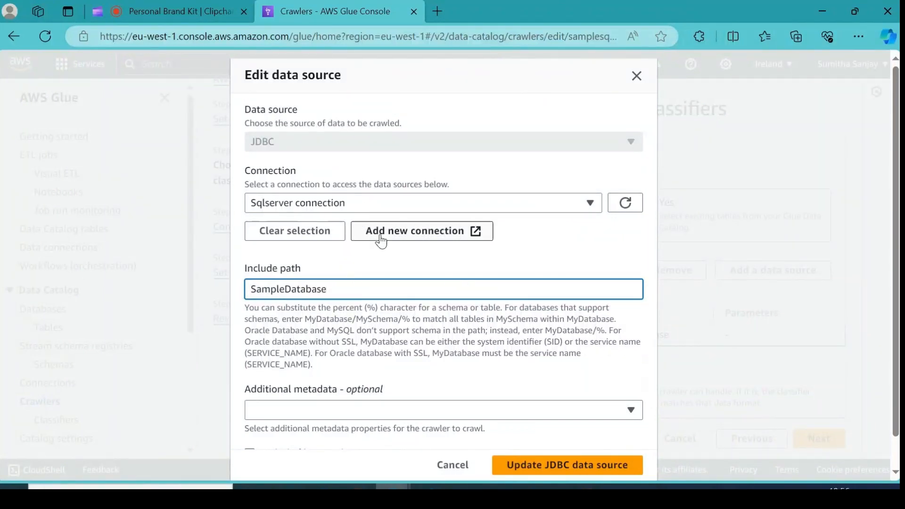
Review the JDBC data source's connection choices and include path, close it without updating, and continue to the crawler's security settings
{"action": "scroll", "coordinate": [519, 284], "scroll_direction": "down", "scroll_amount": 1}
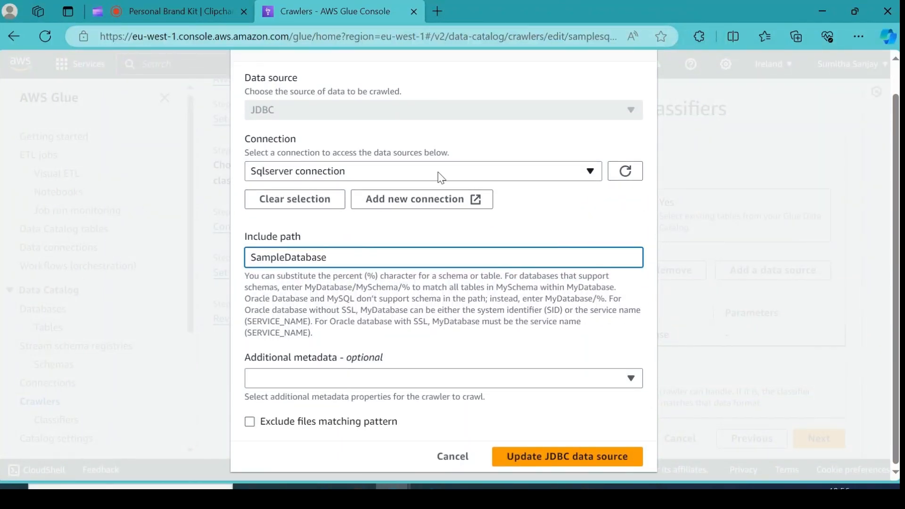
{"action": "left_click", "coordinate": [585, 177]}
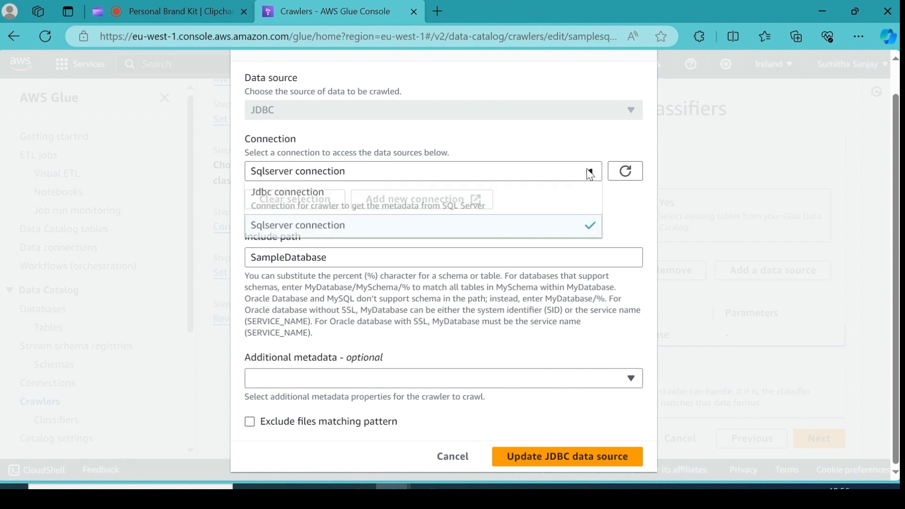
{"action": "left_click", "coordinate": [342, 226]}
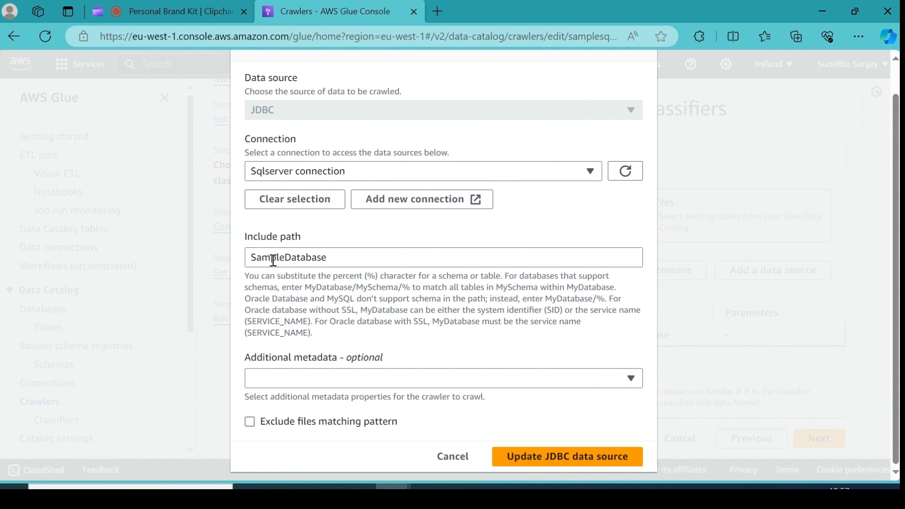
{"action": "left_click", "coordinate": [454, 458]}
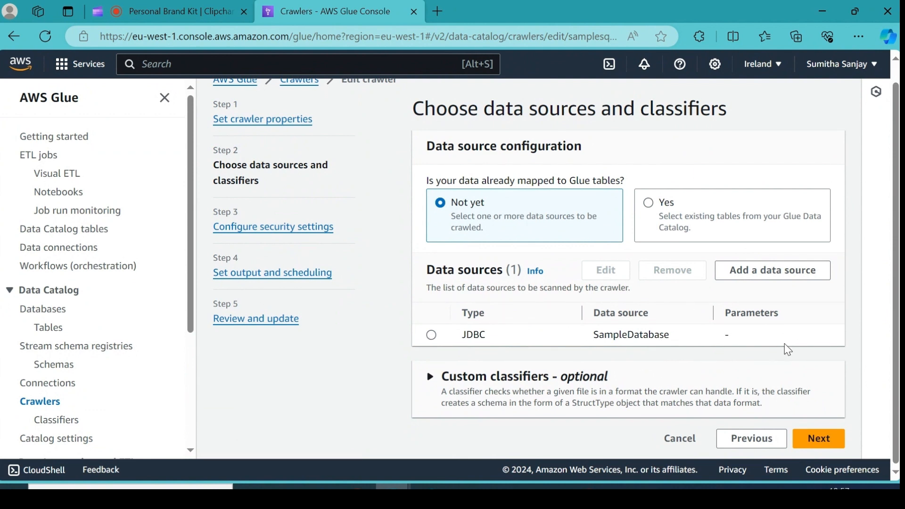
{"action": "left_click", "coordinate": [824, 443]}
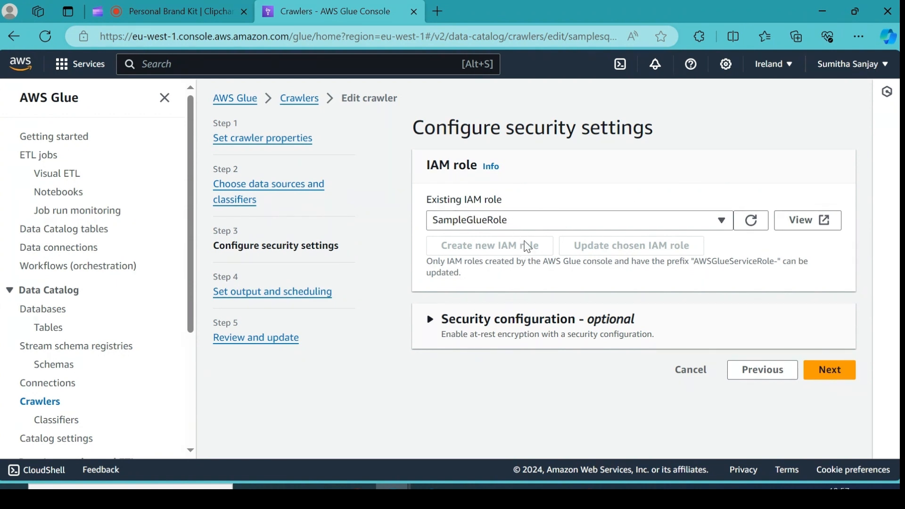
Open the Visual ETL page in a new window, find the IAM service from there, and show its roles list
{"action": "right_click", "coordinate": [62, 176]}
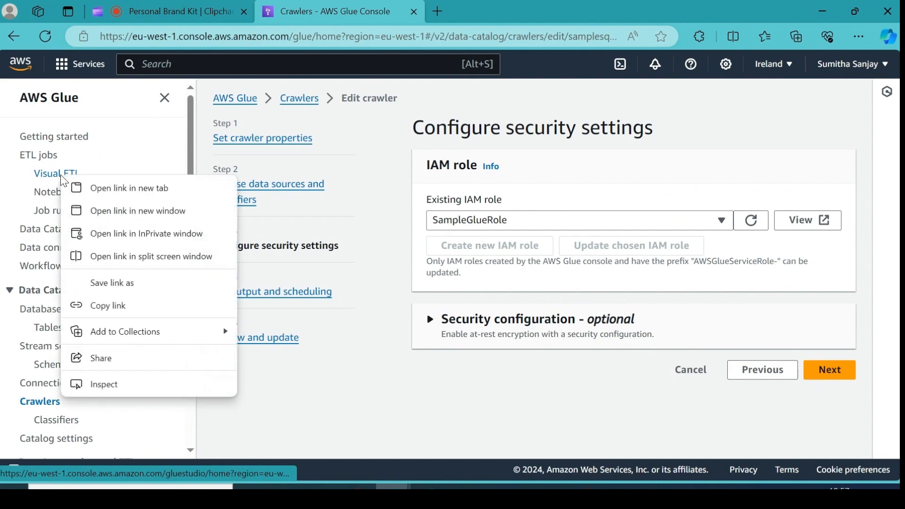
{"action": "left_click", "coordinate": [127, 210]}
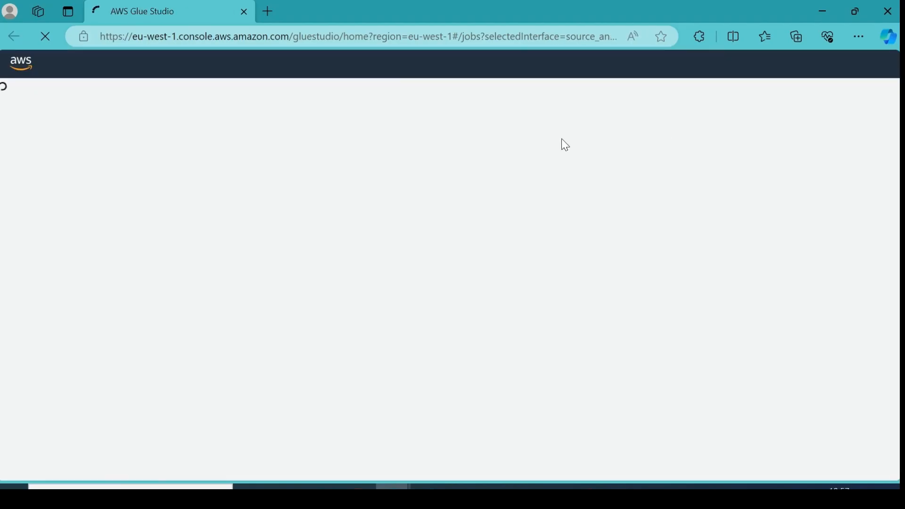
{"action": "left_click", "coordinate": [209, 63]}
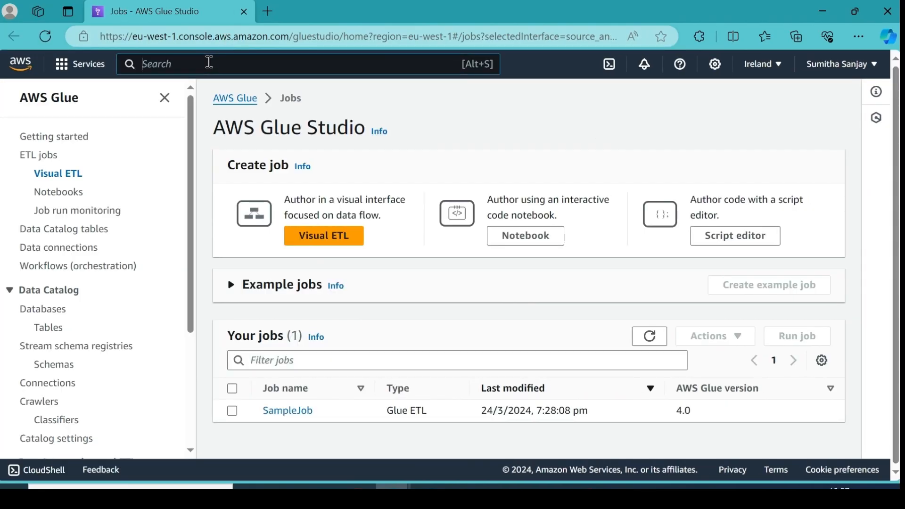
{"action": "type", "text": "IAM"}
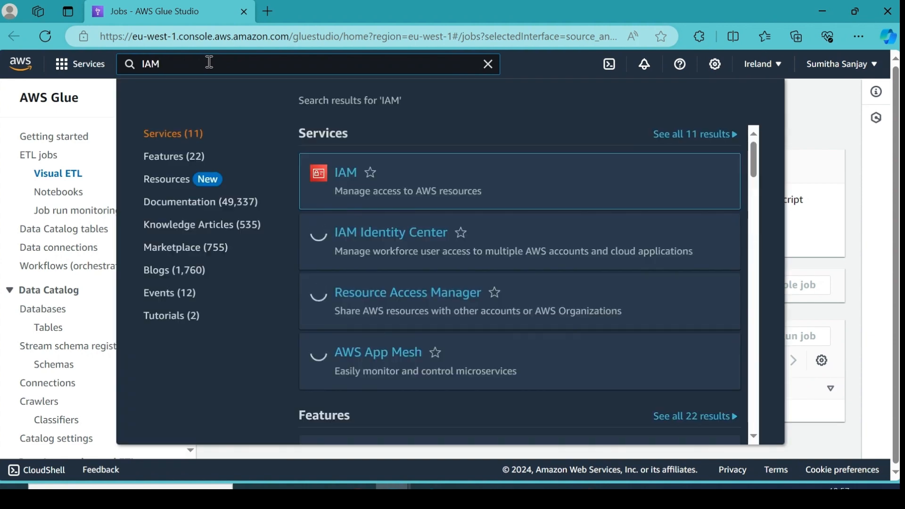
{"action": "left_click", "coordinate": [344, 179]}
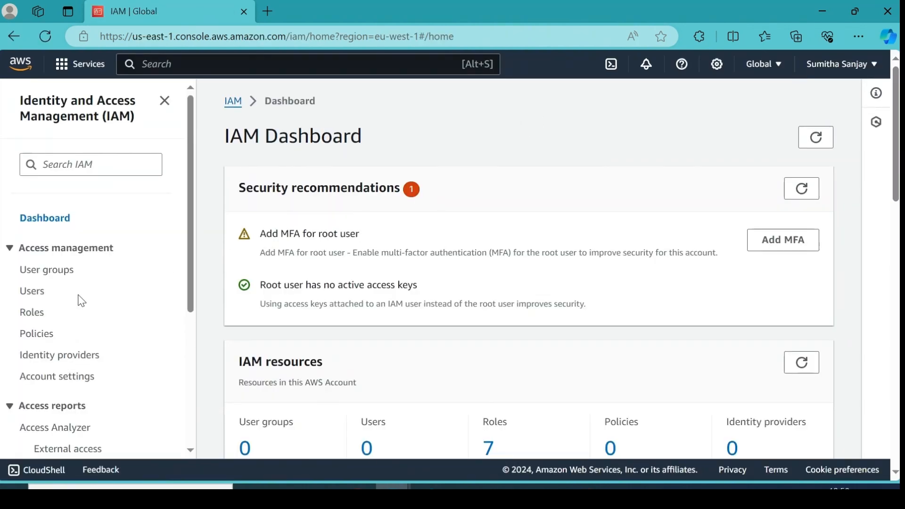
{"action": "left_click", "coordinate": [32, 313]}
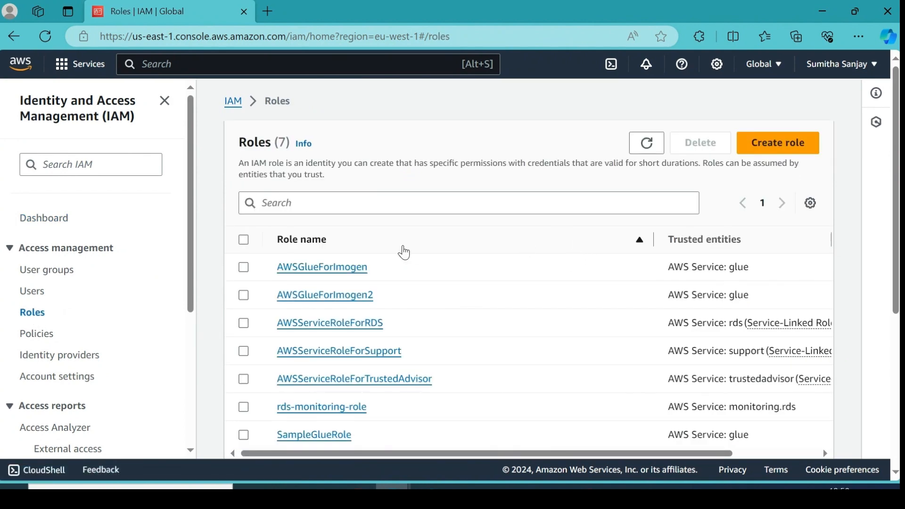
Open SampleGlueRole and review its attached permissions policies with the Policy name column widened
{"action": "scroll", "coordinate": [400, 239], "scroll_direction": "down", "scroll_amount": 3}
{"action": "scroll", "coordinate": [396, 247], "scroll_direction": "up", "scroll_amount": 1}
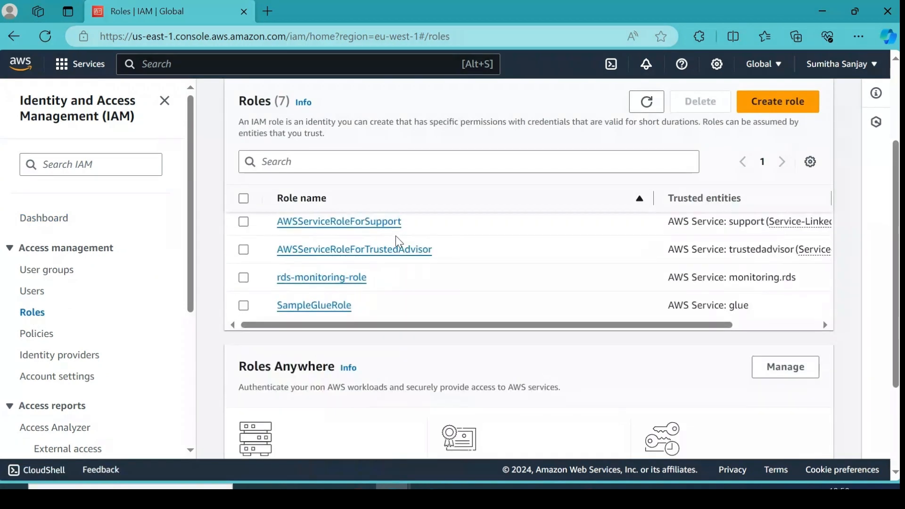
{"action": "left_click", "coordinate": [304, 308]}
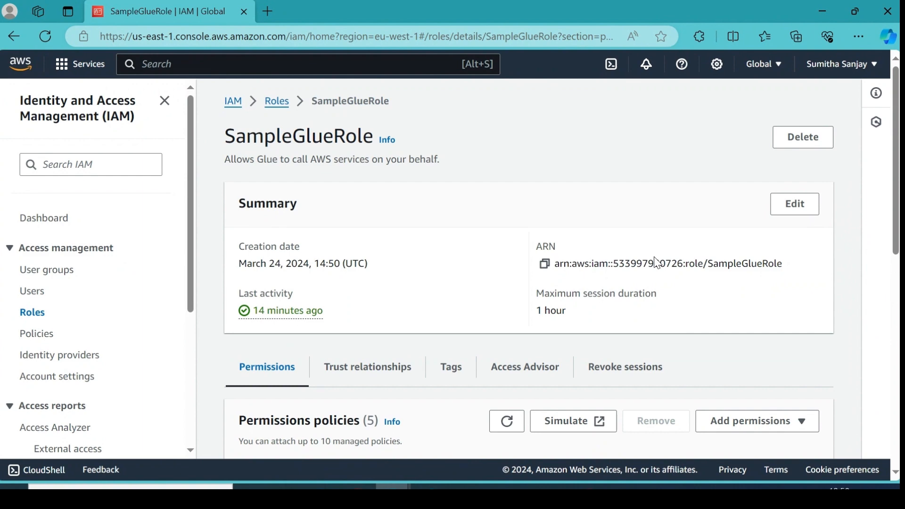
{"action": "scroll", "coordinate": [658, 260], "scroll_direction": "down", "scroll_amount": 4}
{"action": "scroll", "coordinate": [658, 260], "scroll_direction": "down", "scroll_amount": 4}
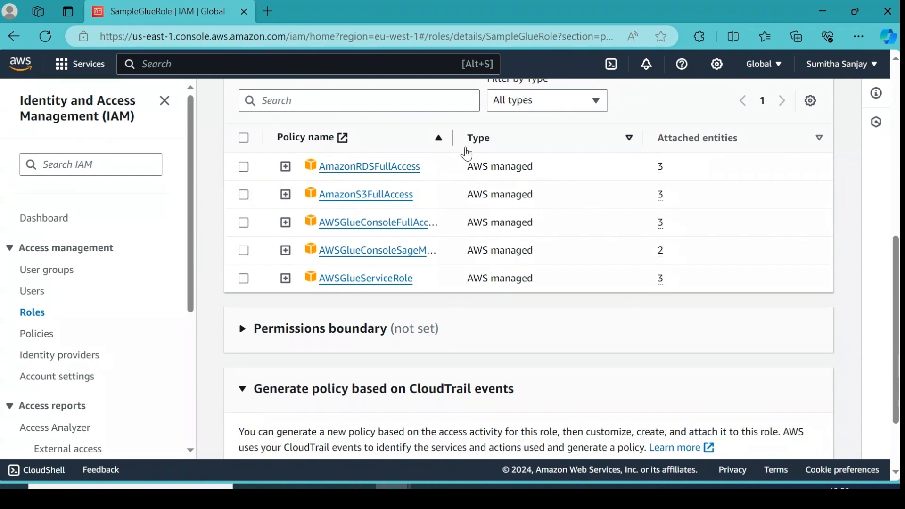
{"action": "left_click_drag", "start_coordinate": [452, 137], "coordinate": [546, 136]}
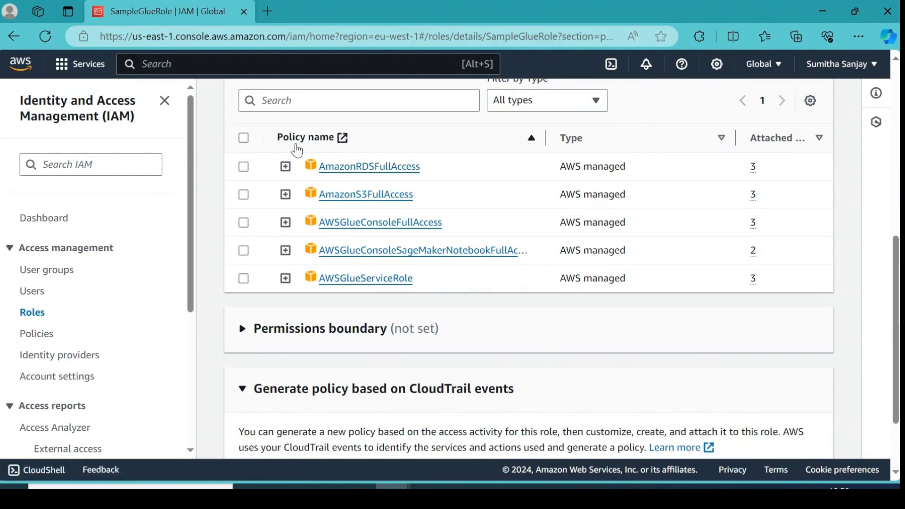
{"action": "scroll", "coordinate": [639, 269], "scroll_direction": "up", "scroll_amount": 6}
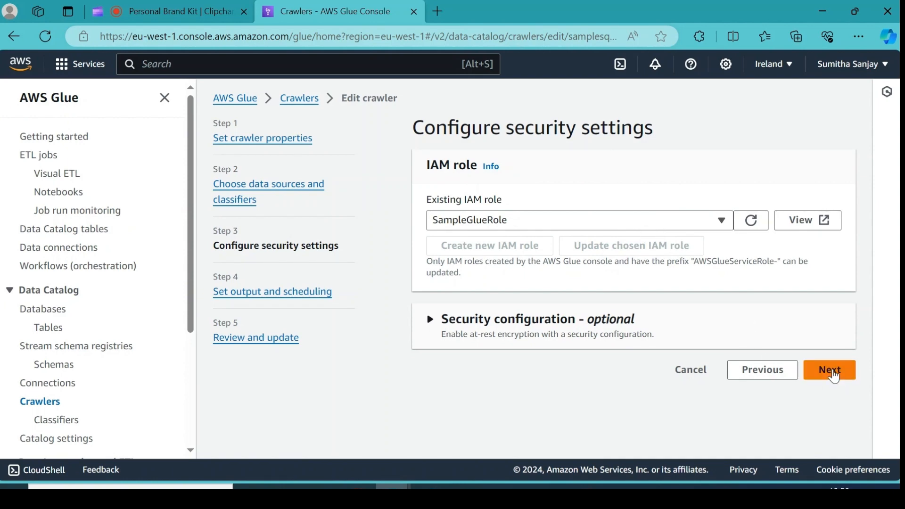
Return to editing samplesqlcrawler, continue to output and scheduling, and review the schedule frequency options, keeping On demand
{"action": "left_click", "coordinate": [833, 376]}
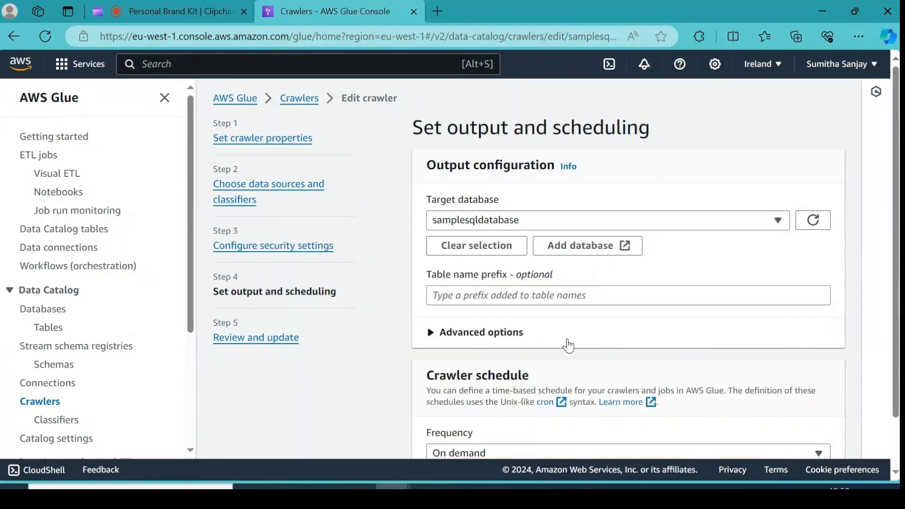
{"action": "scroll", "coordinate": [569, 345], "scroll_direction": "down", "scroll_amount": 1}
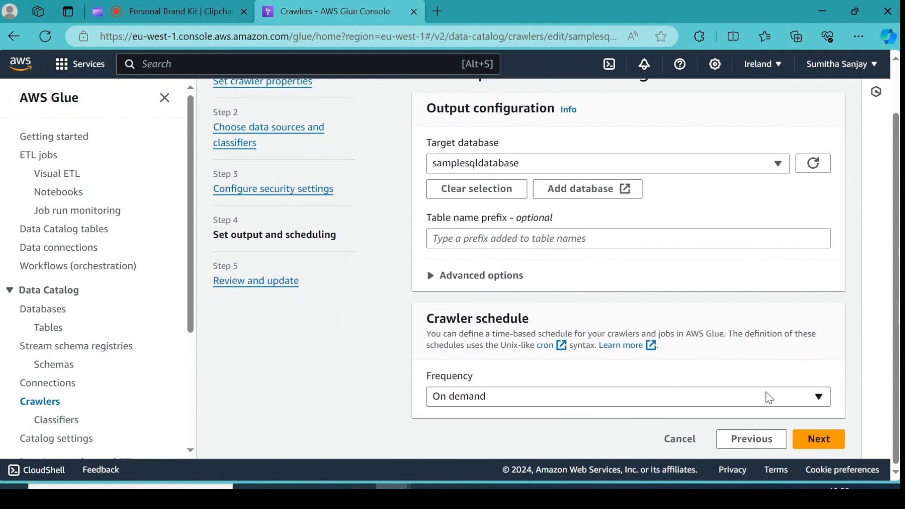
{"action": "left_click", "coordinate": [819, 401]}
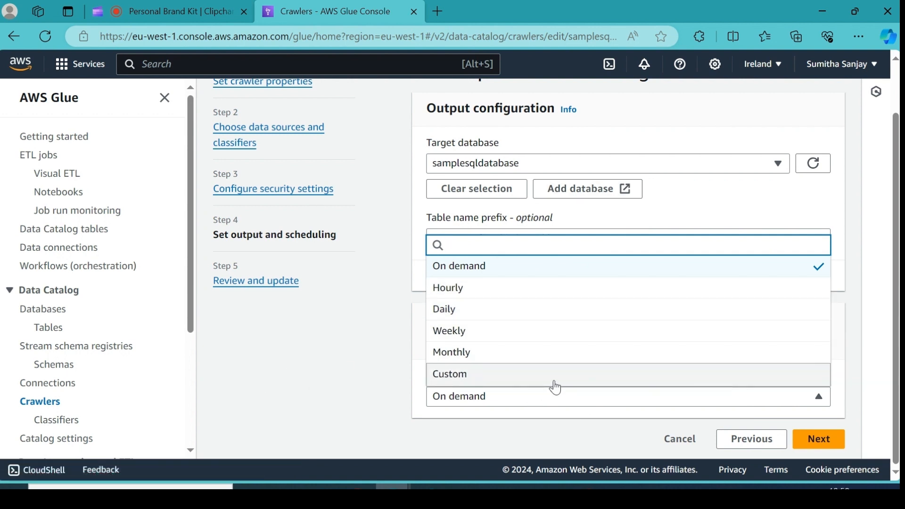
{"action": "left_click", "coordinate": [287, 373]}
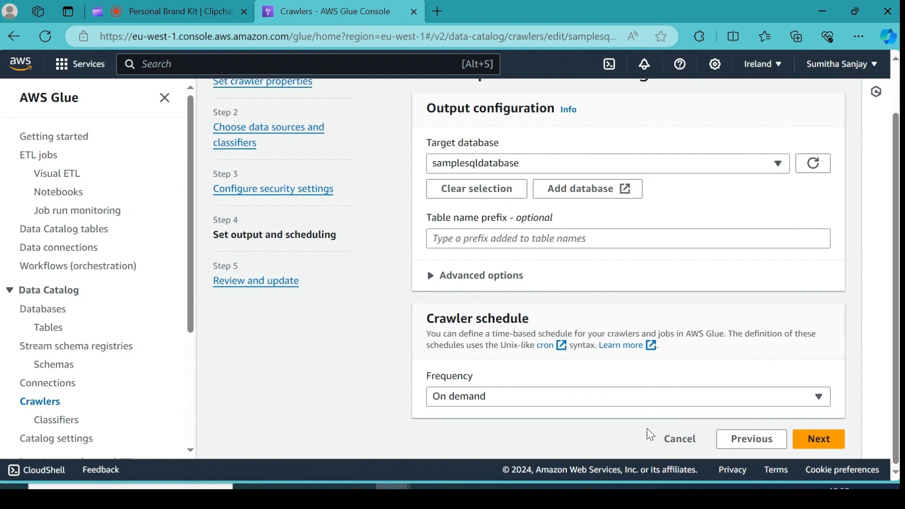
Review and update samplesqlcrawler, then run it and view its crawler runs
{"action": "left_click", "coordinate": [818, 439]}
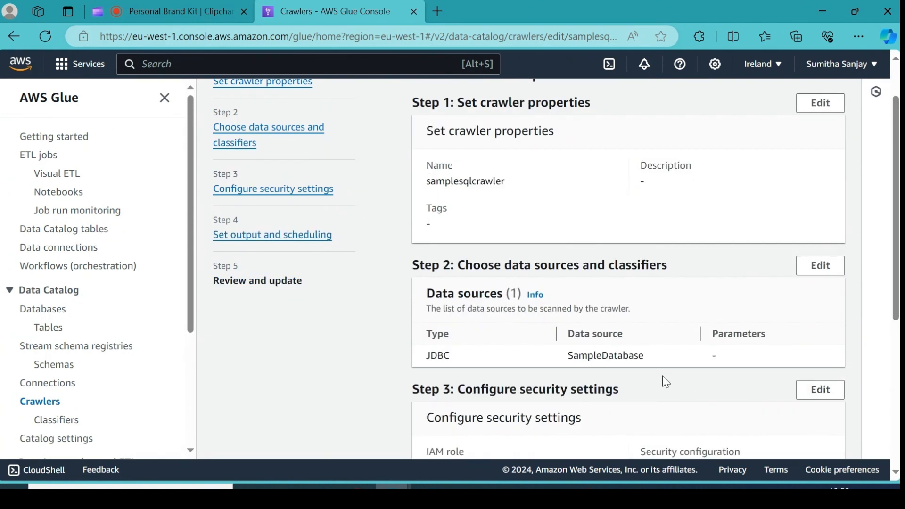
{"action": "scroll", "coordinate": [663, 377], "scroll_direction": "down", "scroll_amount": 5}
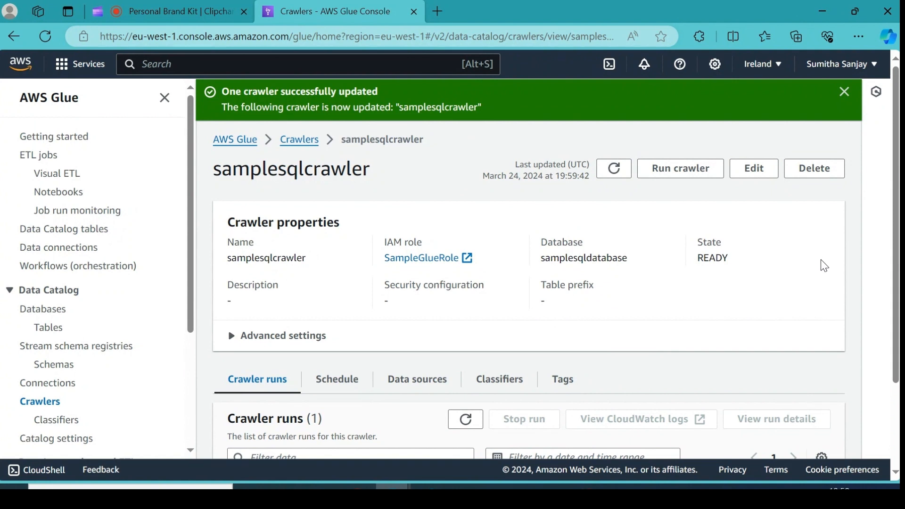
{"action": "left_click", "coordinate": [672, 174]}
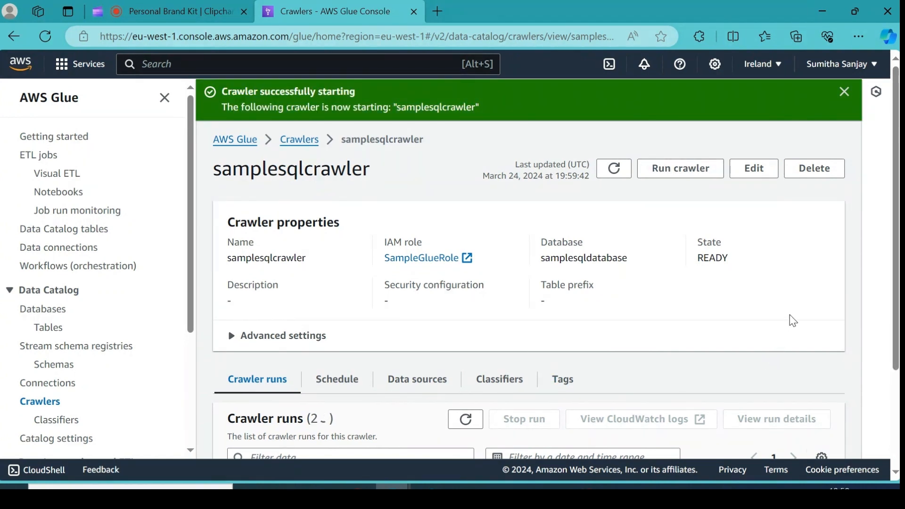
{"action": "scroll", "coordinate": [740, 337], "scroll_direction": "down", "scroll_amount": 3}
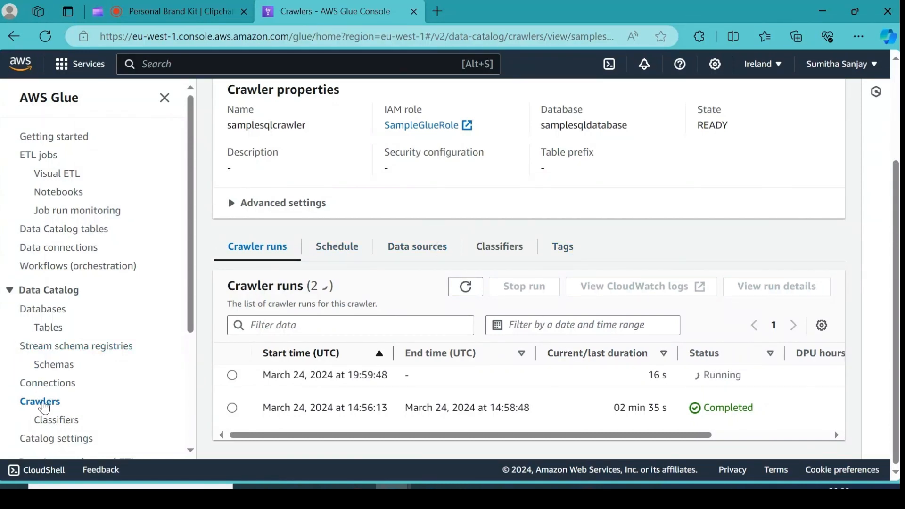
Widen the Name column of the crawlers list, and open SampleCrawler4S3 to review its properties and crawler runs
{"action": "left_click", "coordinate": [42, 402]}
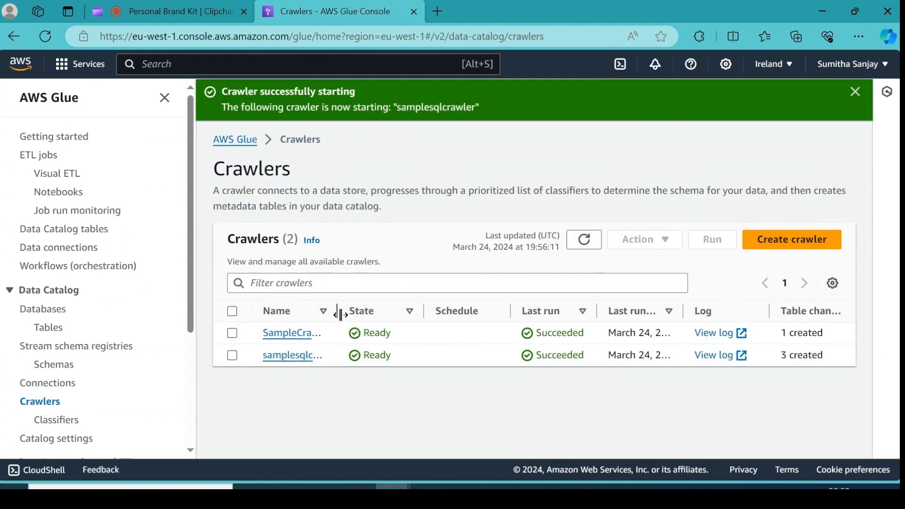
{"action": "left_click_drag", "start_coordinate": [336, 310], "coordinate": [431, 312]}
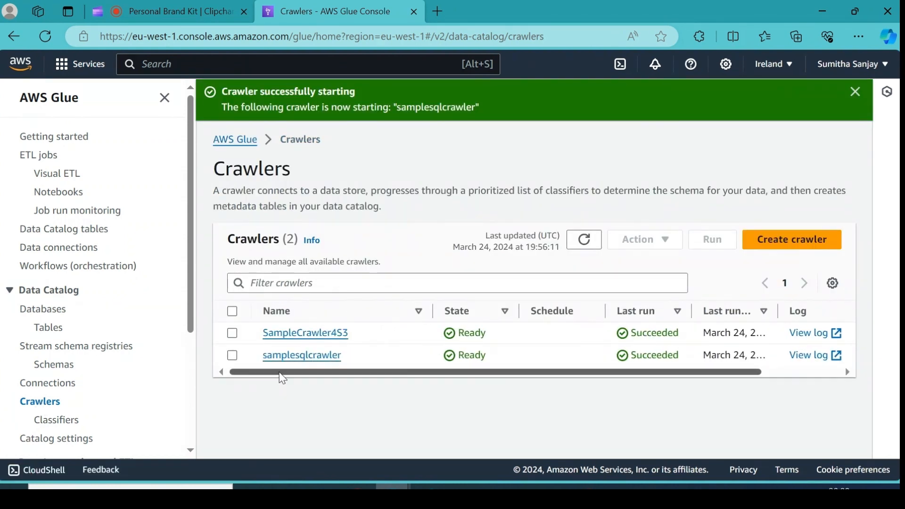
{"action": "left_click", "coordinate": [320, 333]}
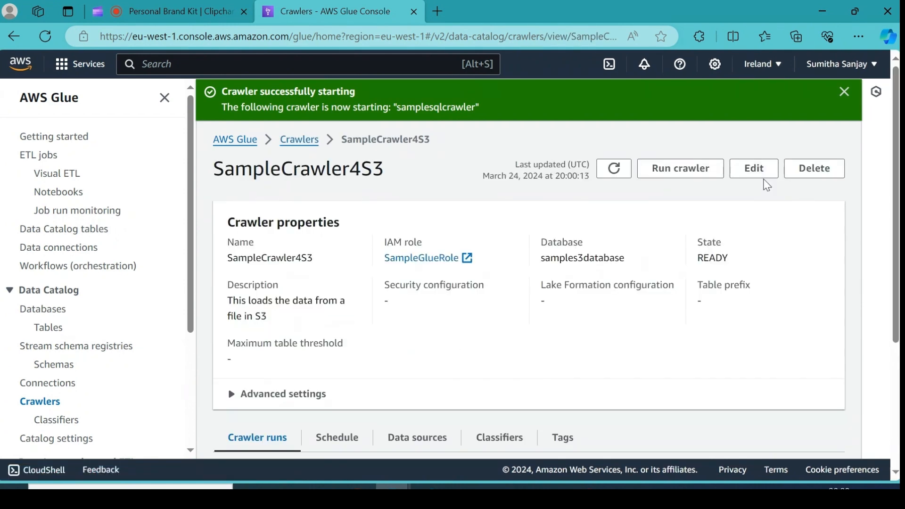
{"action": "scroll", "coordinate": [767, 187], "scroll_direction": "down", "scroll_amount": 2}
{"action": "scroll", "coordinate": [771, 181], "scroll_direction": "down", "scroll_amount": 3}
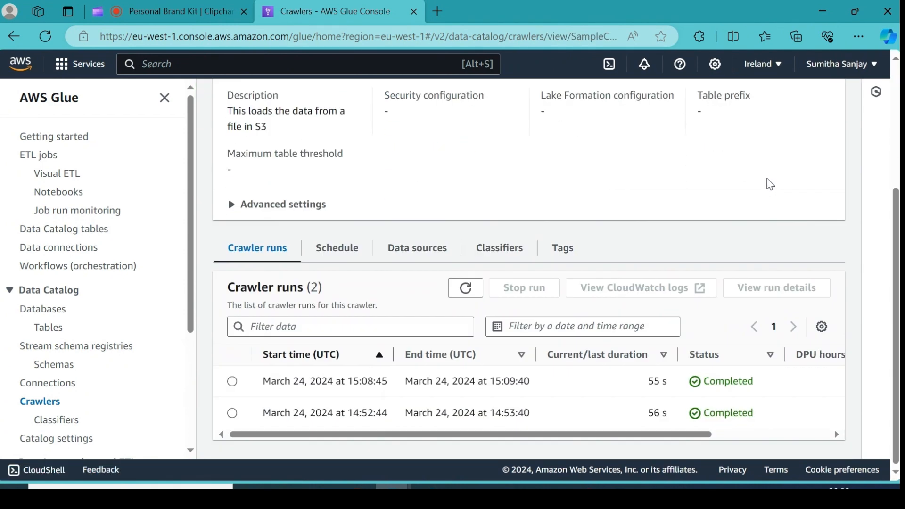
{"action": "scroll", "coordinate": [674, 204], "scroll_direction": "up", "scroll_amount": 5}
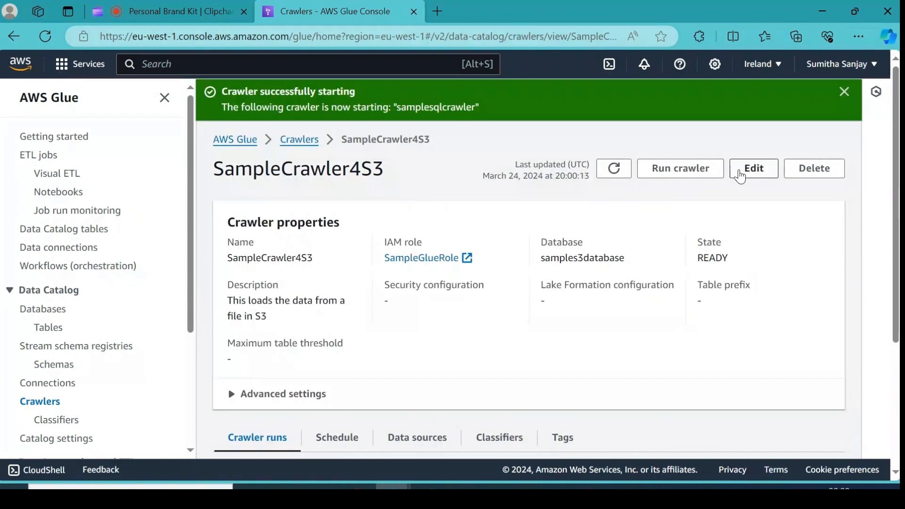
Edit SampleCrawler4S3 and open its S3 data source for editing to review the S3 path and subsequent crawler run options
{"action": "left_click", "coordinate": [752, 169]}
{"action": "scroll", "coordinate": [667, 259], "scroll_direction": "down", "scroll_amount": 3}
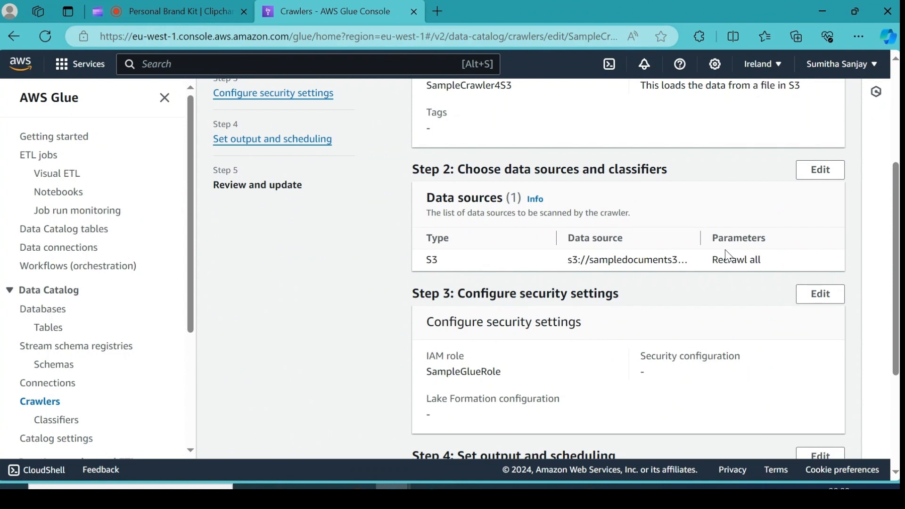
{"action": "left_click", "coordinate": [809, 172]}
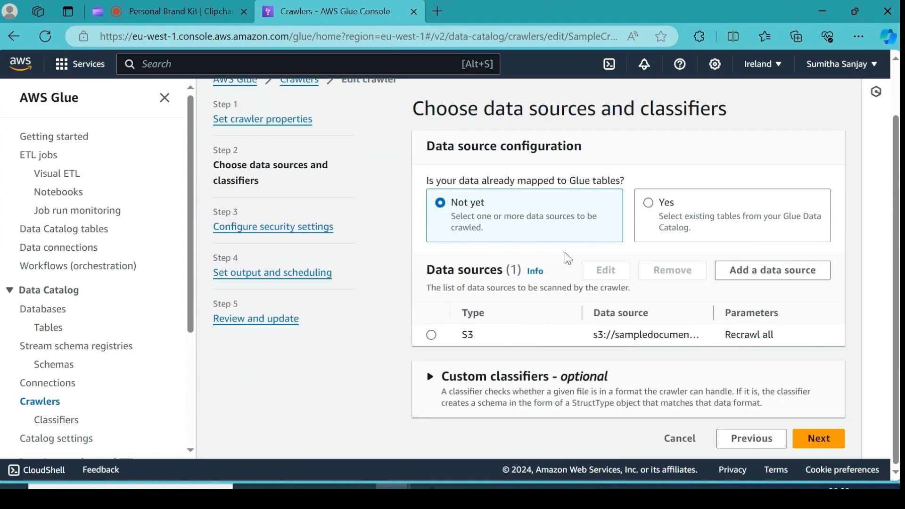
{"action": "left_click", "coordinate": [431, 335]}
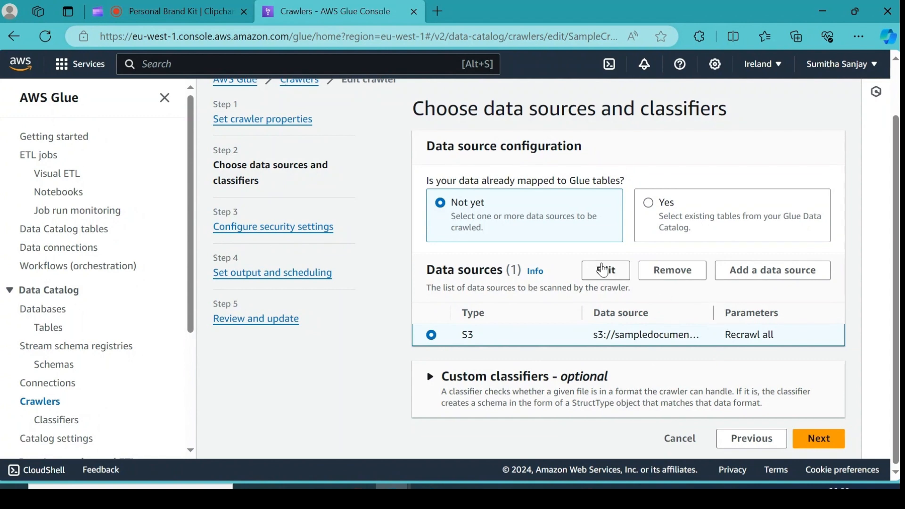
{"action": "left_click", "coordinate": [606, 270]}
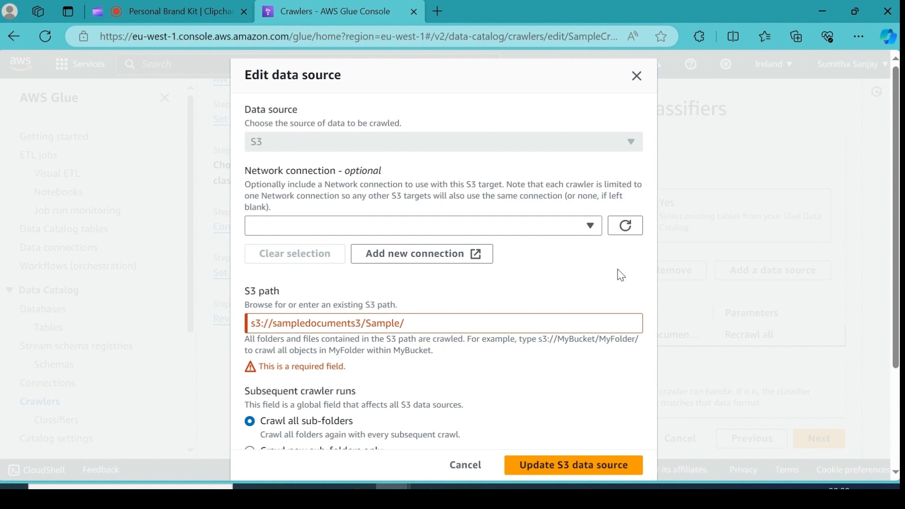
{"action": "scroll", "coordinate": [387, 298], "scroll_direction": "down", "scroll_amount": 1}
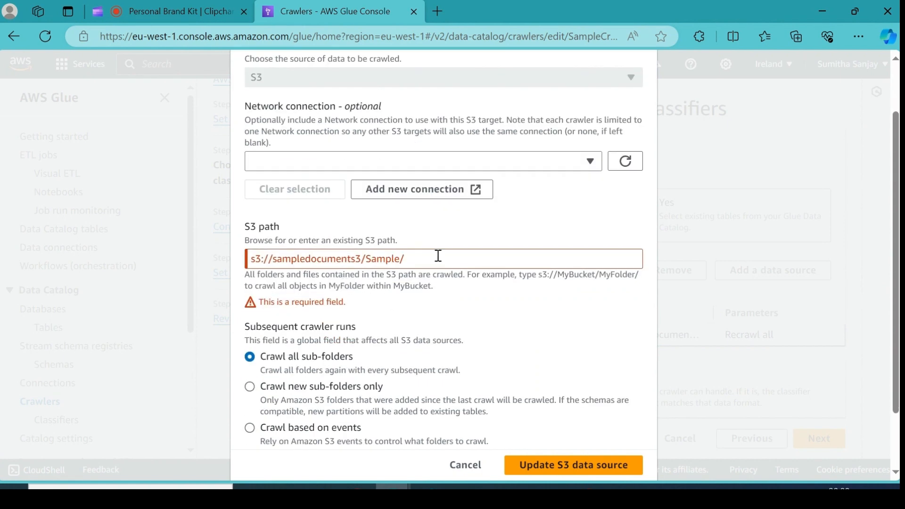
{"action": "left_click", "coordinate": [438, 256]}
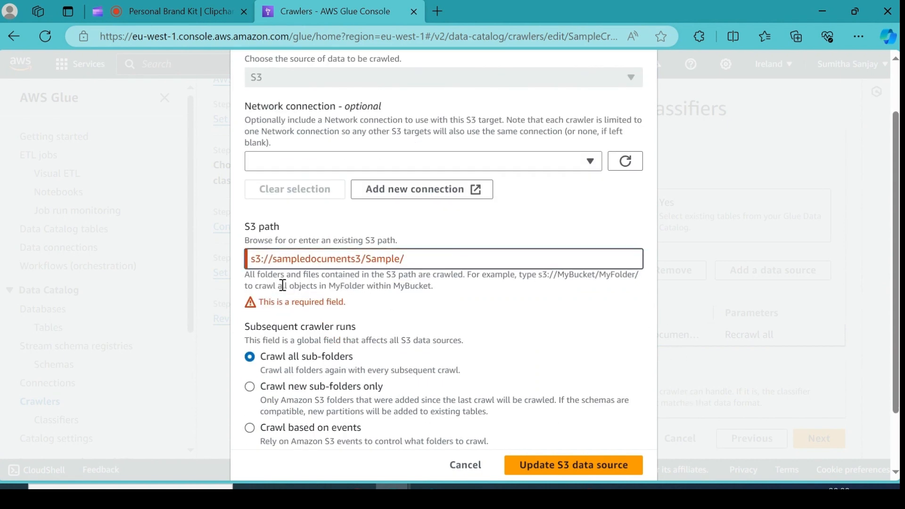
Switch to the sampledocuments3 bucket window, review customers.csv in Excel with the Phone_Number column widened, and close it without saving
{"action": "left_click", "coordinate": [390, 487]}
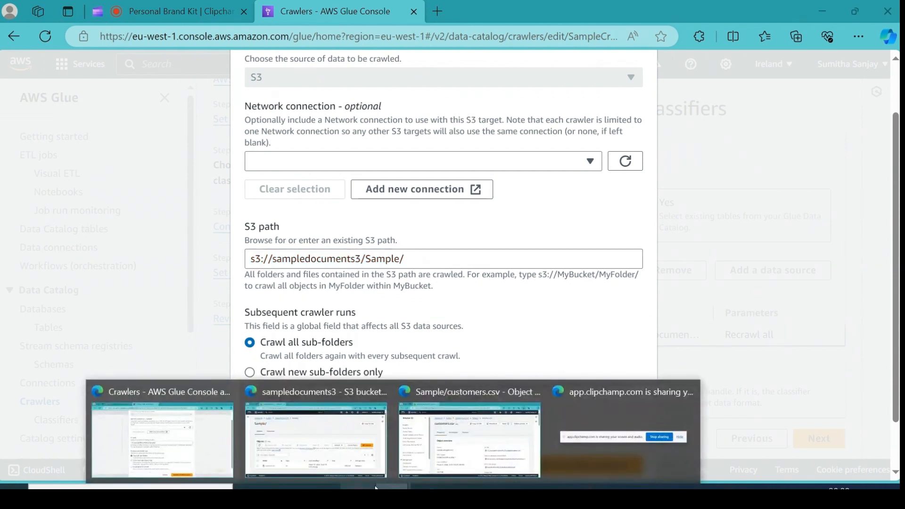
{"action": "left_click", "coordinate": [333, 450]}
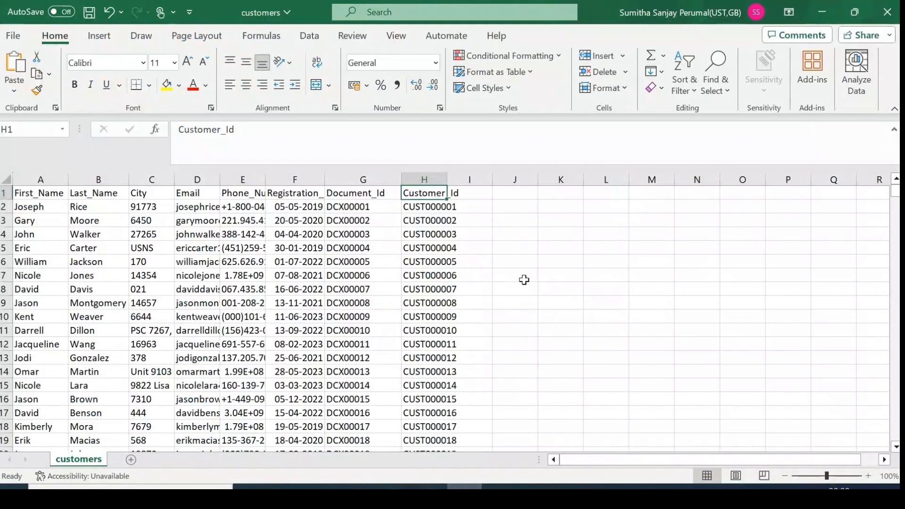
{"action": "left_click_drag", "start_coordinate": [265, 180], "coordinate": [309, 180]}
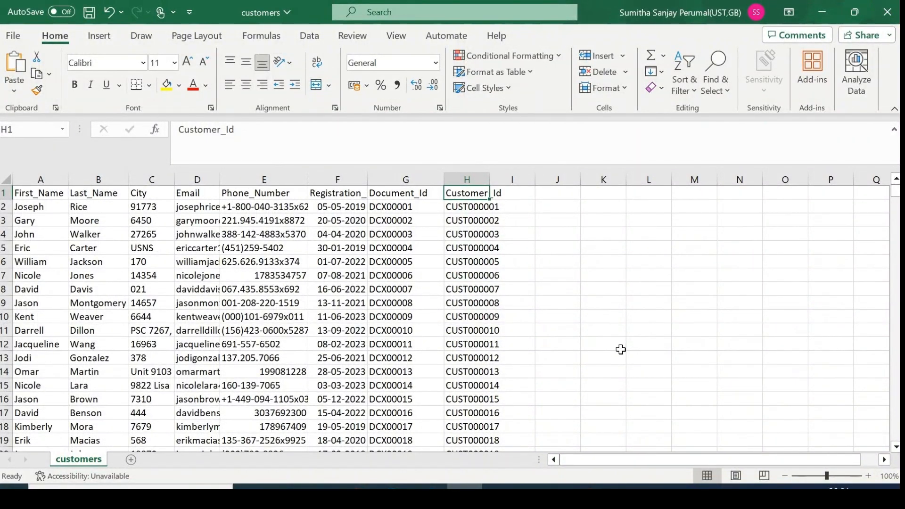
{"action": "scroll", "coordinate": [620, 350], "scroll_direction": "down", "scroll_amount": 1}
{"action": "scroll", "coordinate": [620, 349], "scroll_direction": "up", "scroll_amount": 1}
{"action": "left_click", "coordinate": [888, 14]}
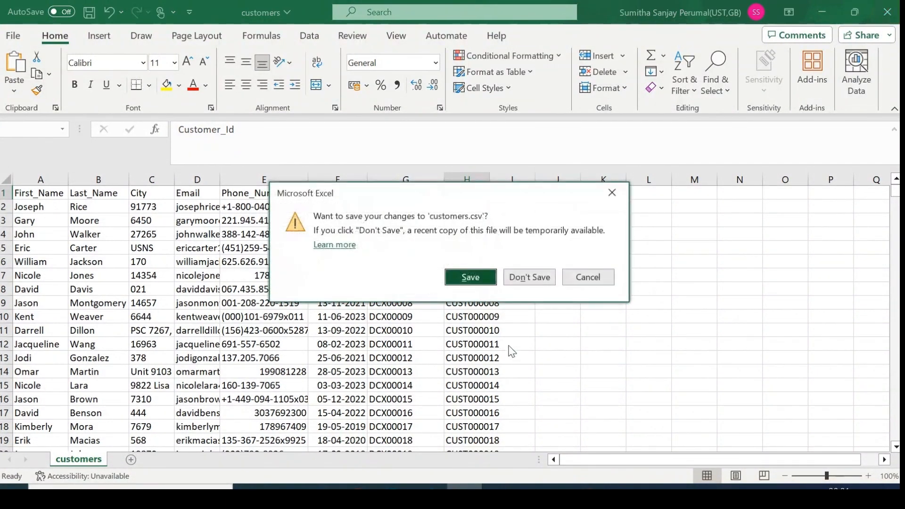
{"action": "left_click", "coordinate": [528, 278]}
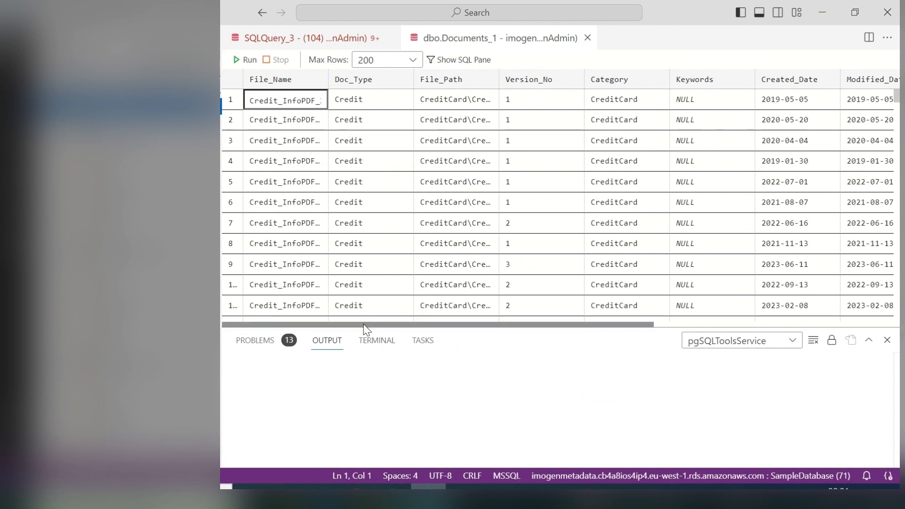
Examine the dbo.Documents rows in Azure Data Studio, widening File_Name and viewing the columns through Customer_Id
{"action": "mouse_move", "coordinate": [363, 324]}
{"action": "left_mouse_down"}
{"action": "mouse_move", "coordinate": [388, 324]}
{"action": "mouse_move", "coordinate": [354, 323]}
{"action": "left_mouse_up"}
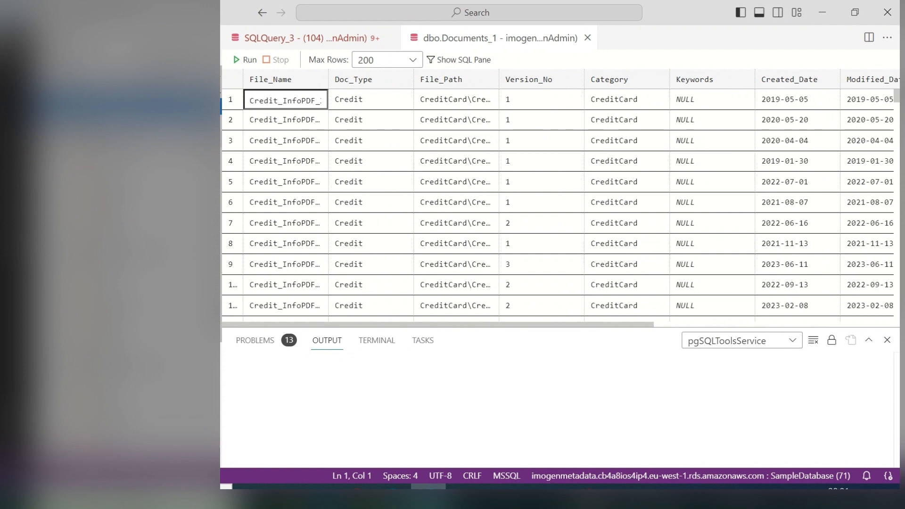
{"action": "left_click", "coordinate": [128, 156]}
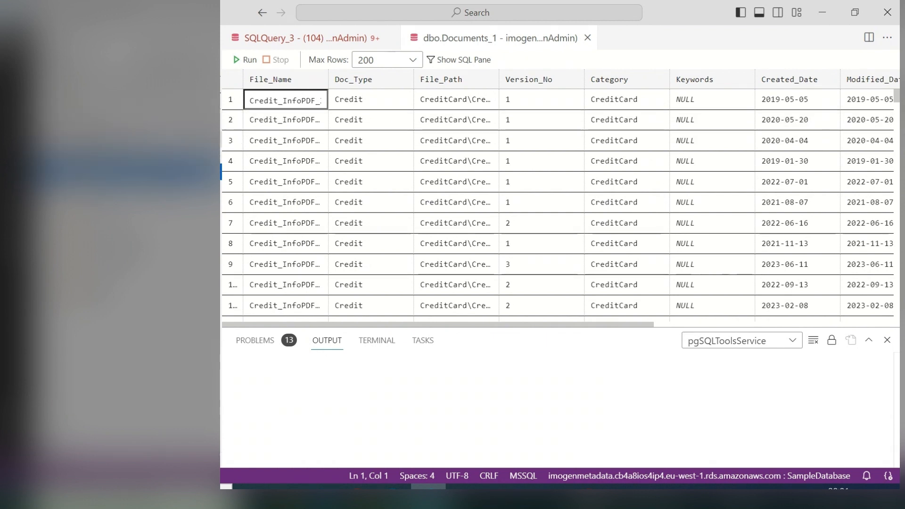
{"action": "left_click", "coordinate": [128, 139]}
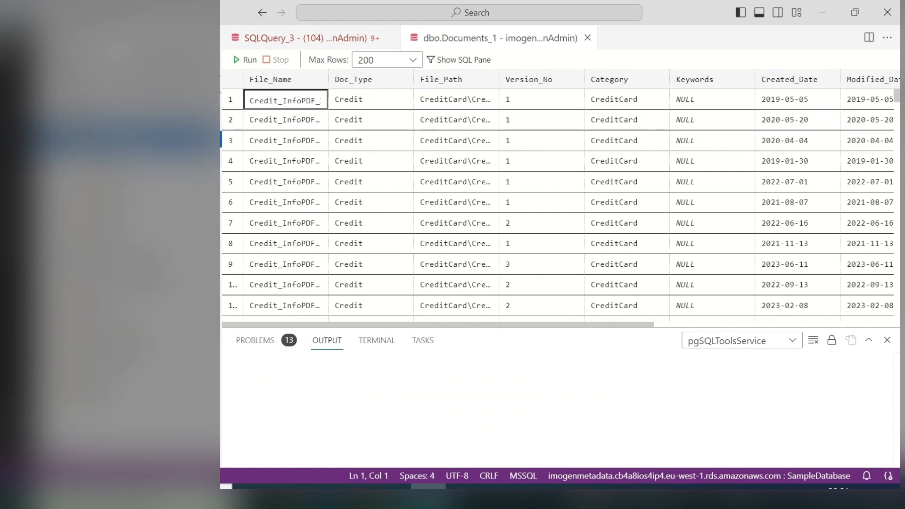
{"action": "left_click_drag", "start_coordinate": [529, 324], "coordinate": [438, 330]}
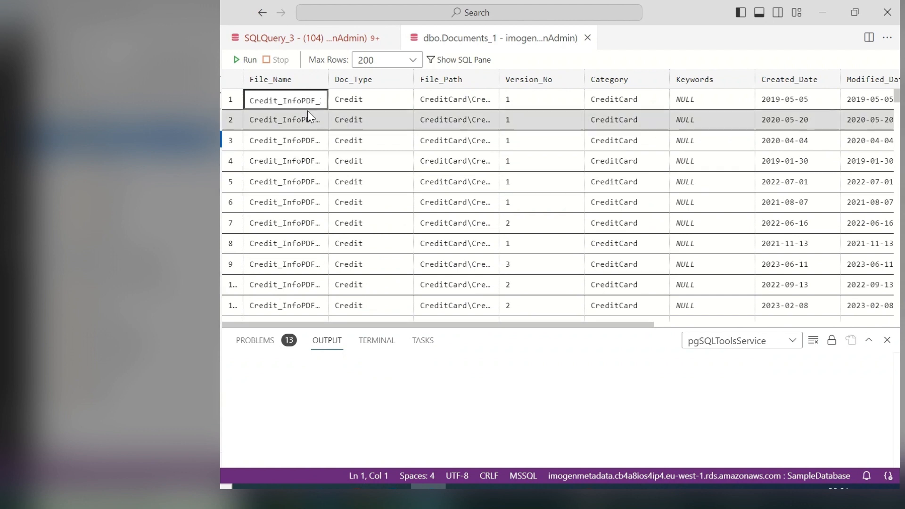
{"action": "left_click_drag", "start_coordinate": [328, 80], "coordinate": [376, 80]}
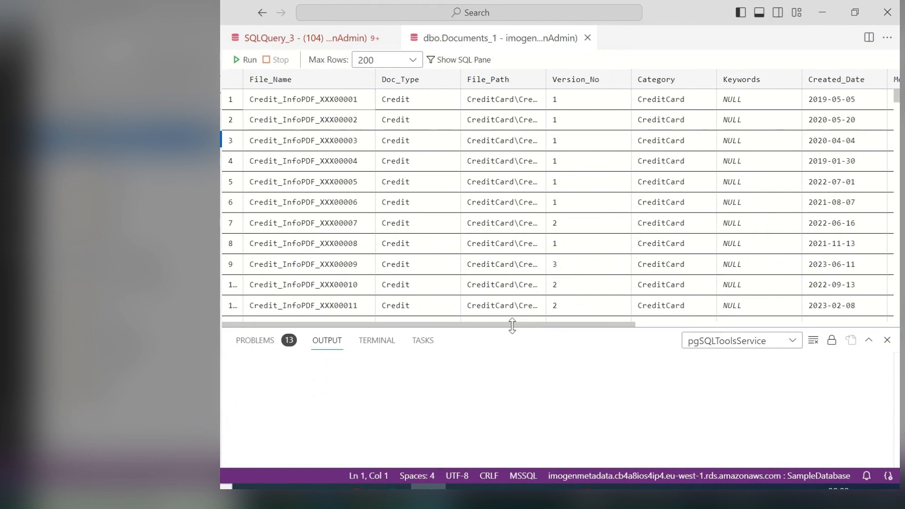
{"action": "left_click_drag", "start_coordinate": [514, 325], "coordinate": [818, 325]}
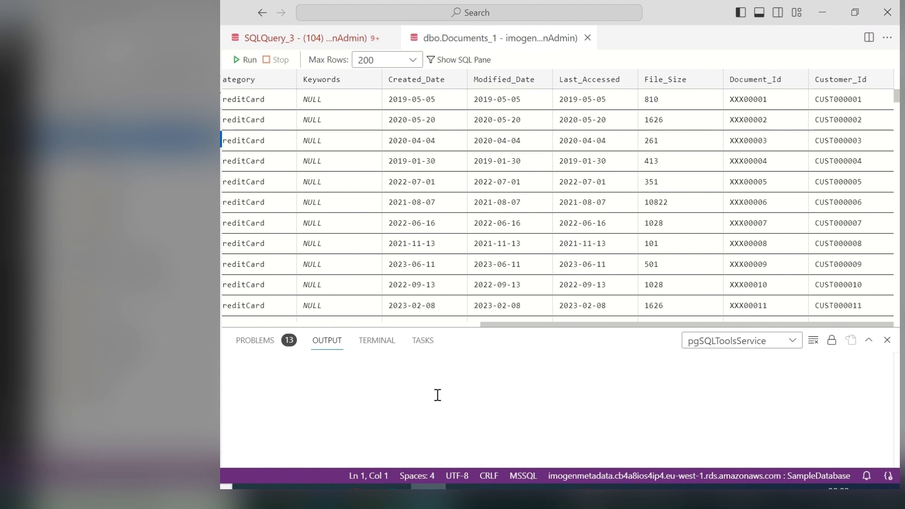
Return to the S3 data source in the AWS Glue console, review its options and update it, keeping Crawl all sub-folders
{"action": "mouse_move", "coordinate": [391, 487]}
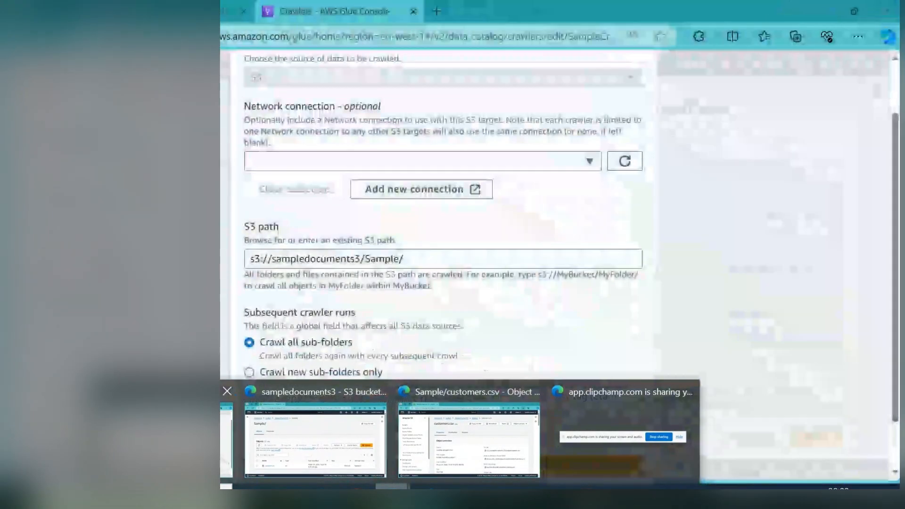
{"action": "left_click", "coordinate": [188, 438]}
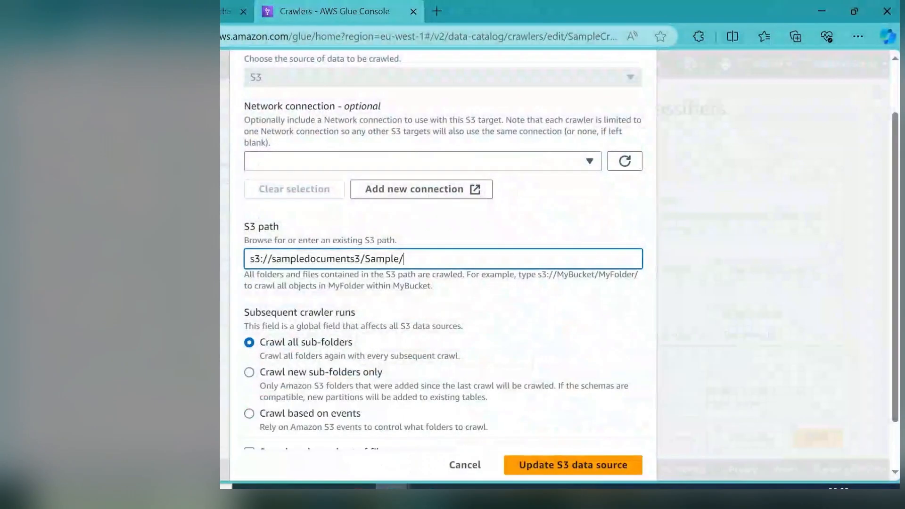
{"action": "scroll", "coordinate": [607, 378], "scroll_direction": "up", "scroll_amount": 1}
{"action": "scroll", "coordinate": [607, 378], "scroll_direction": "down", "scroll_amount": 2}
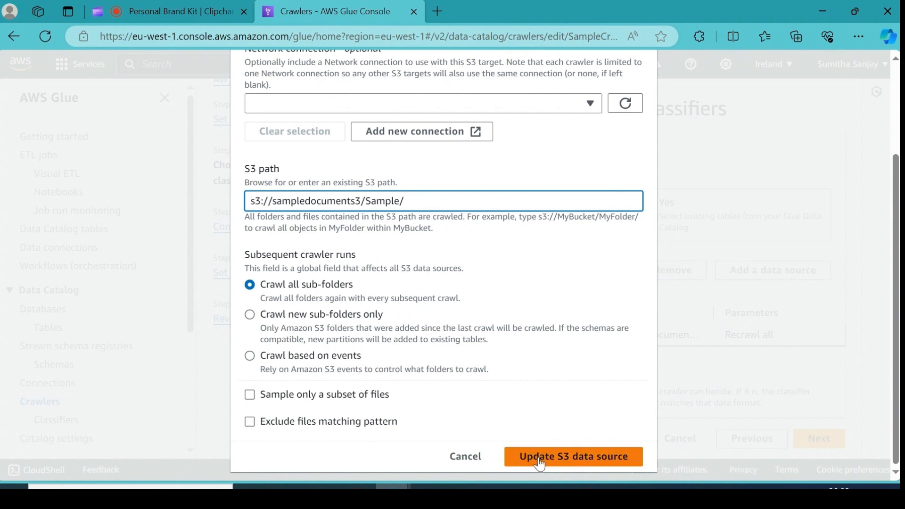
{"action": "left_click", "coordinate": [608, 456]}
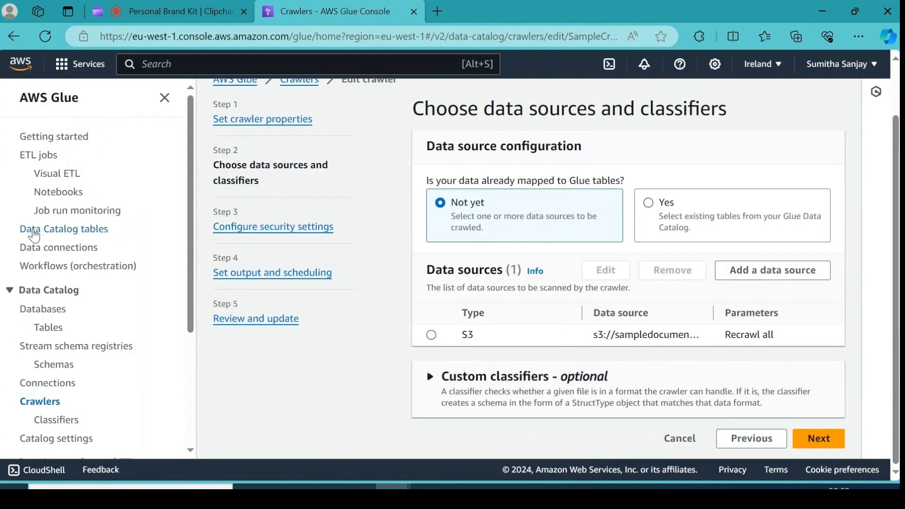
Leave the crawler edit and check the crawlers list, widening its Last run timestamp, Name and State columns
{"action": "left_click", "coordinate": [43, 311]}
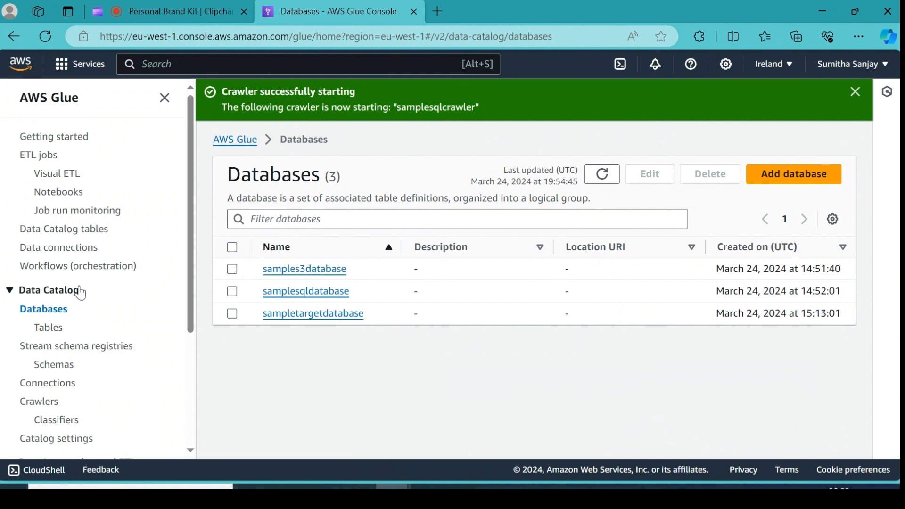
{"action": "scroll", "coordinate": [29, 347], "scroll_direction": "down", "scroll_amount": 2}
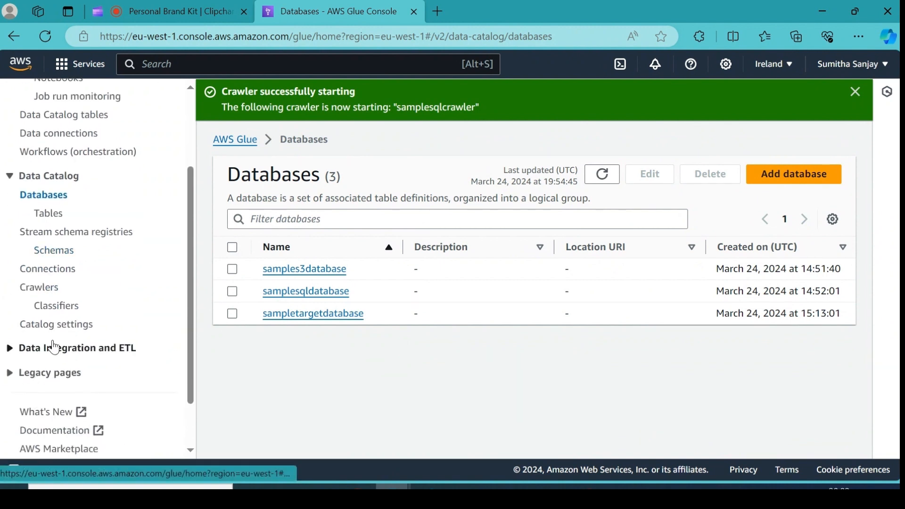
{"action": "left_click", "coordinate": [42, 289]}
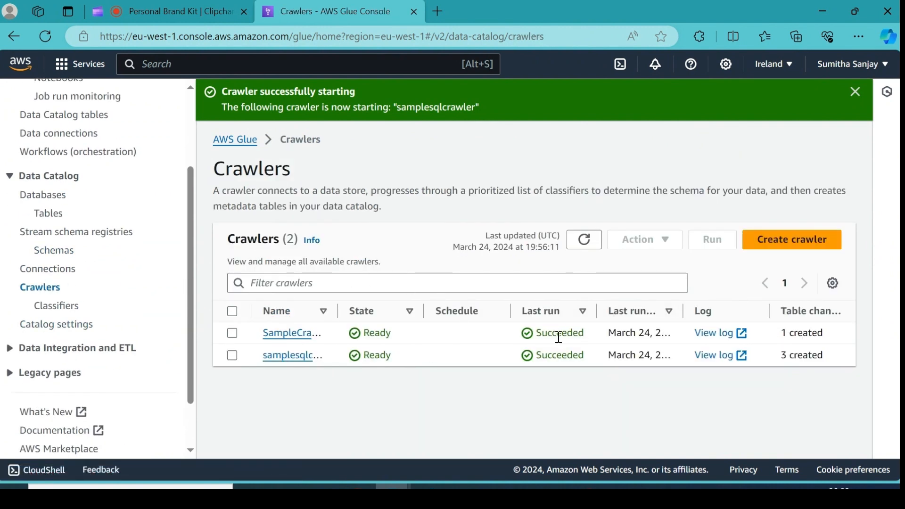
{"action": "left_click_drag", "start_coordinate": [682, 319], "coordinate": [759, 314]}
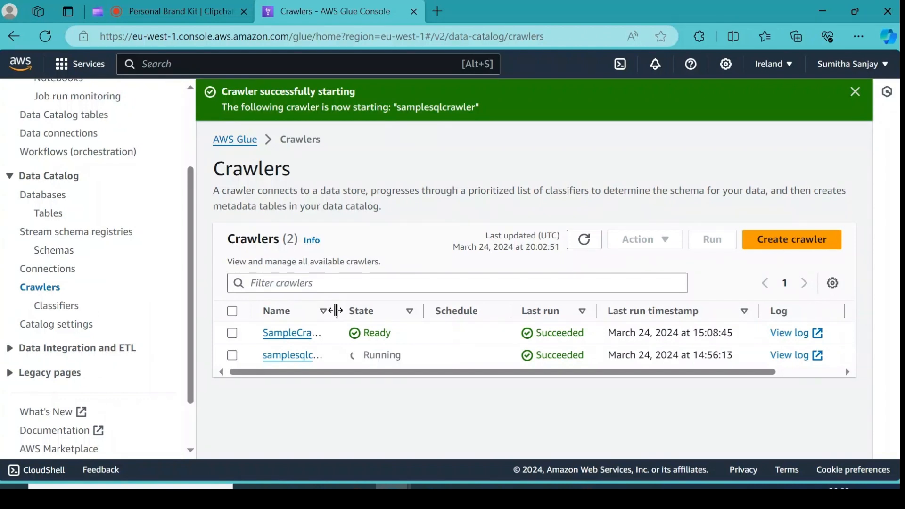
{"action": "left_click_drag", "start_coordinate": [336, 311], "coordinate": [371, 311]}
{"action": "left_click_drag", "start_coordinate": [461, 311], "coordinate": [508, 312]}
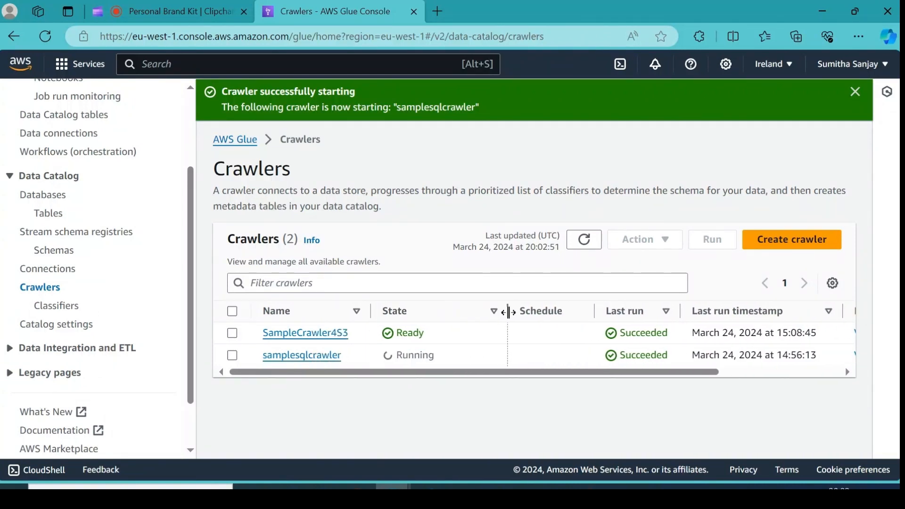
{"action": "left_click_drag", "start_coordinate": [467, 372], "coordinate": [358, 379]}
Open samplesqldatabase from the Data Catalog databases and widen the Name column of its tables list
{"action": "left_click", "coordinate": [87, 199]}
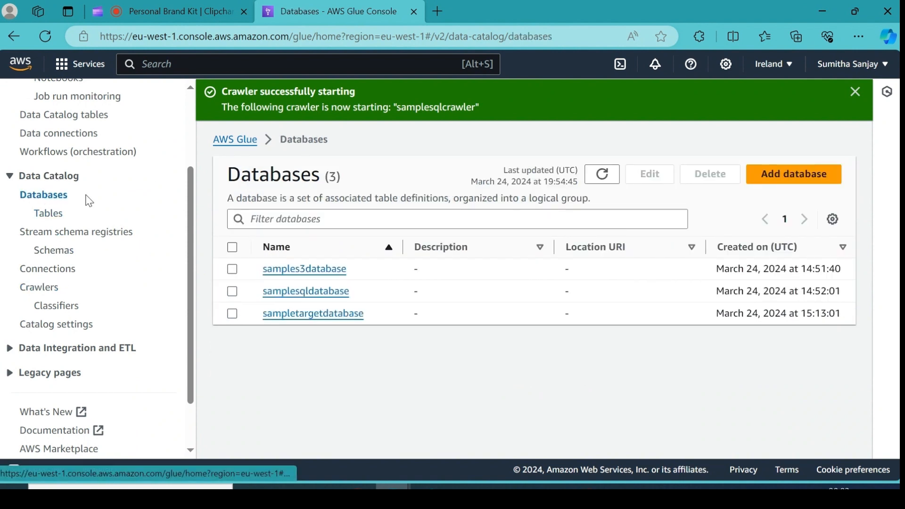
{"action": "left_click_drag", "start_coordinate": [404, 246], "coordinate": [454, 246]}
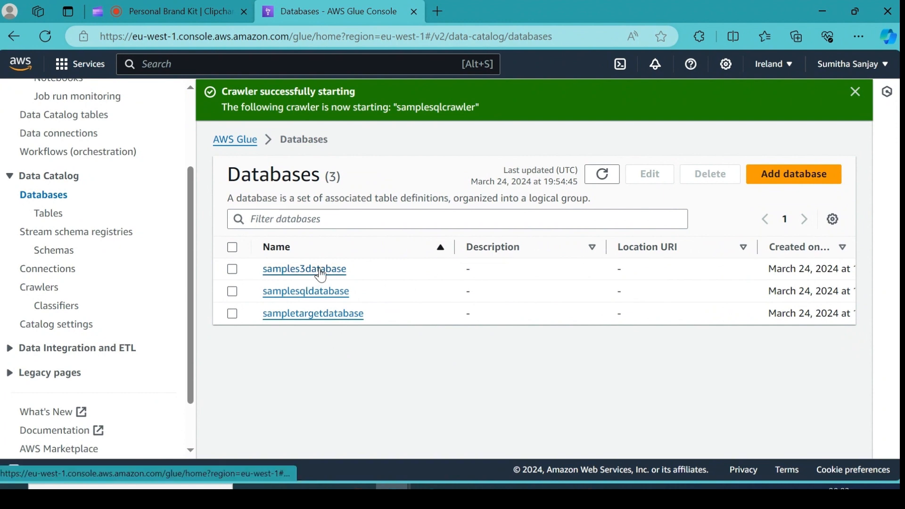
{"action": "left_click", "coordinate": [317, 295]}
{"action": "scroll", "coordinate": [646, 323], "scroll_direction": "down", "scroll_amount": 1}
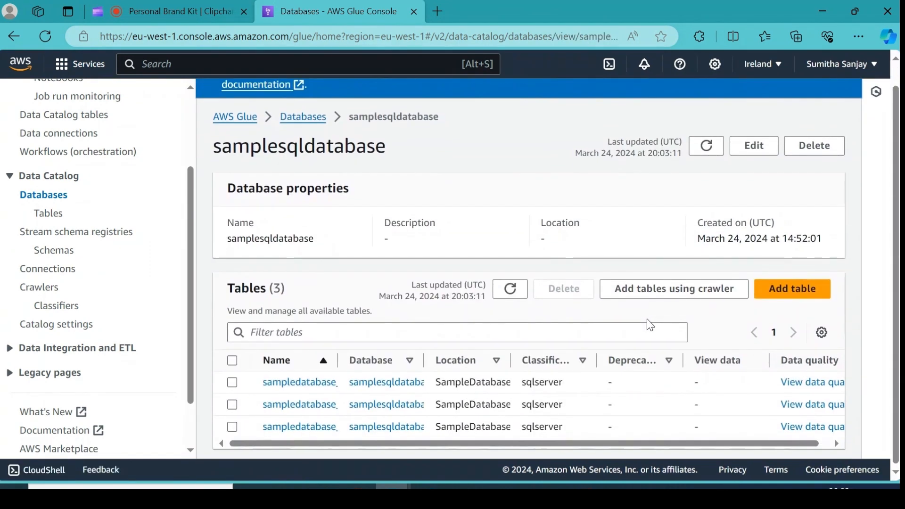
{"action": "left_click_drag", "start_coordinate": [337, 360], "coordinate": [469, 362]}
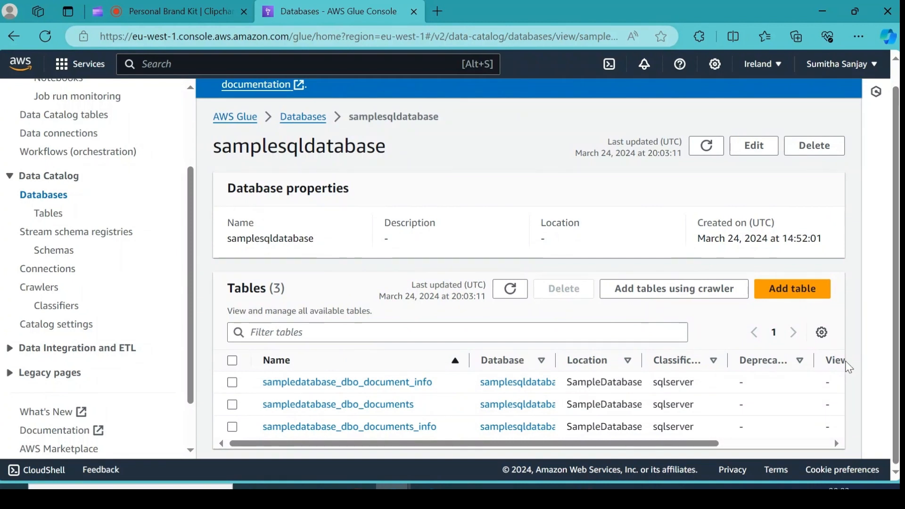
{"action": "left_click_drag", "start_coordinate": [382, 445], "coordinate": [283, 446]}
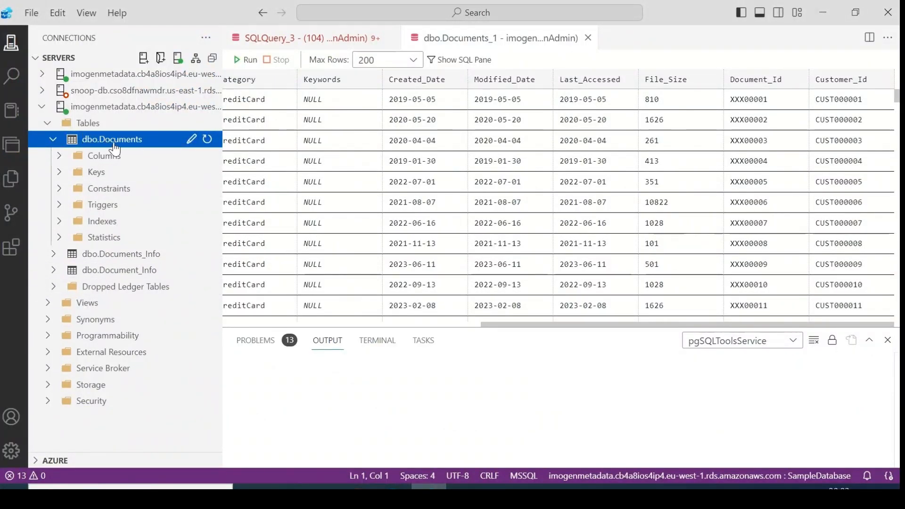
Compare the samplesqldatabase tables with the SQL Server tables in Azure Data Studio, collapsing dbo.Documents, and return to AWS Glue
{"action": "left_click", "coordinate": [309, 477]}
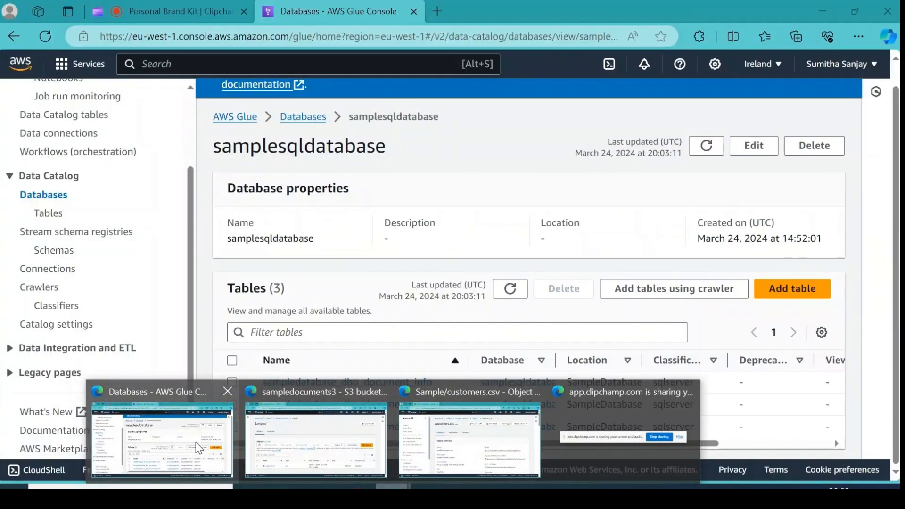
{"action": "left_click", "coordinate": [196, 443]}
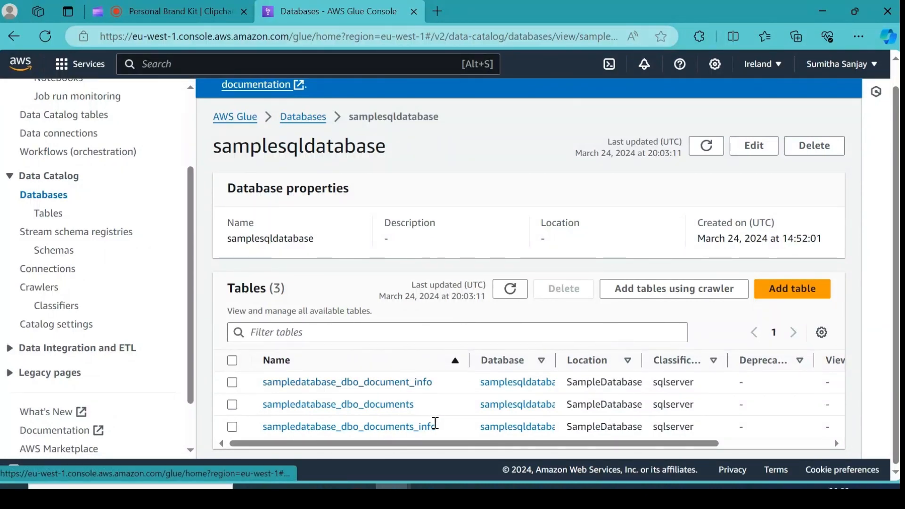
{"action": "left_click", "coordinate": [431, 487]}
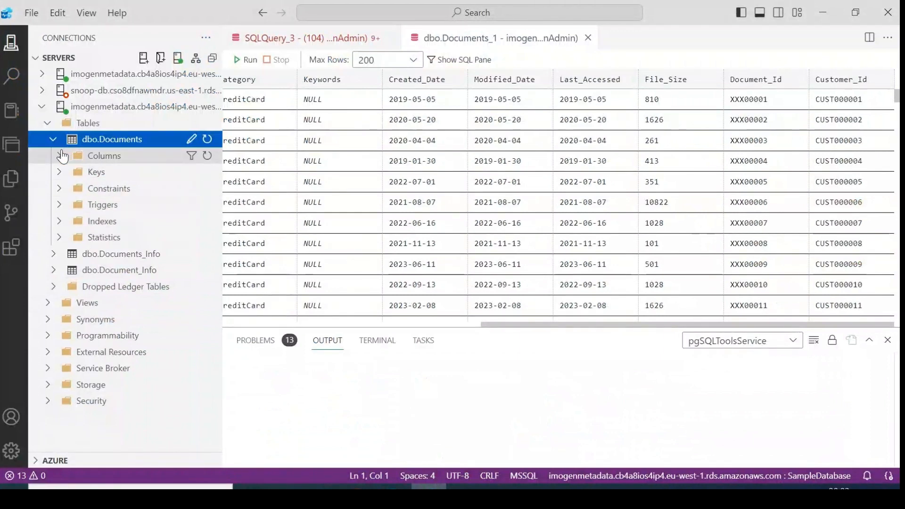
{"action": "left_click", "coordinate": [53, 140]}
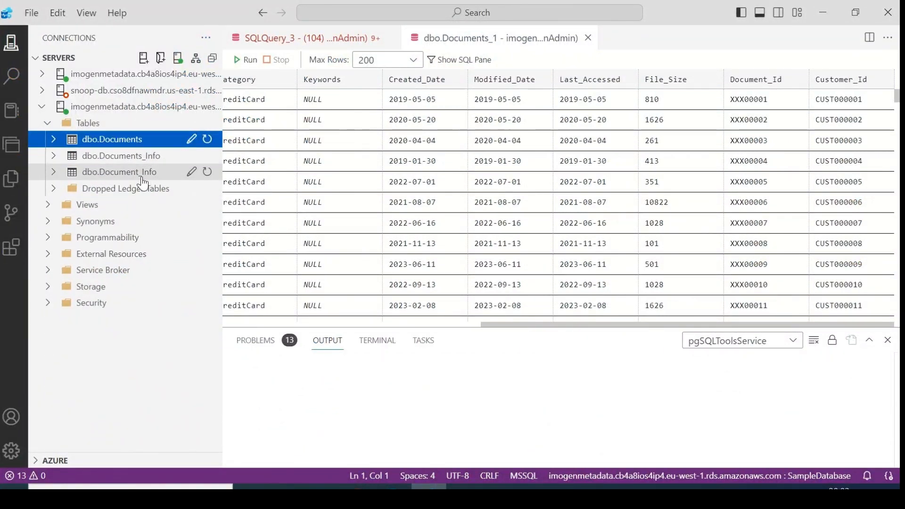
{"action": "mouse_move", "coordinate": [401, 486]}
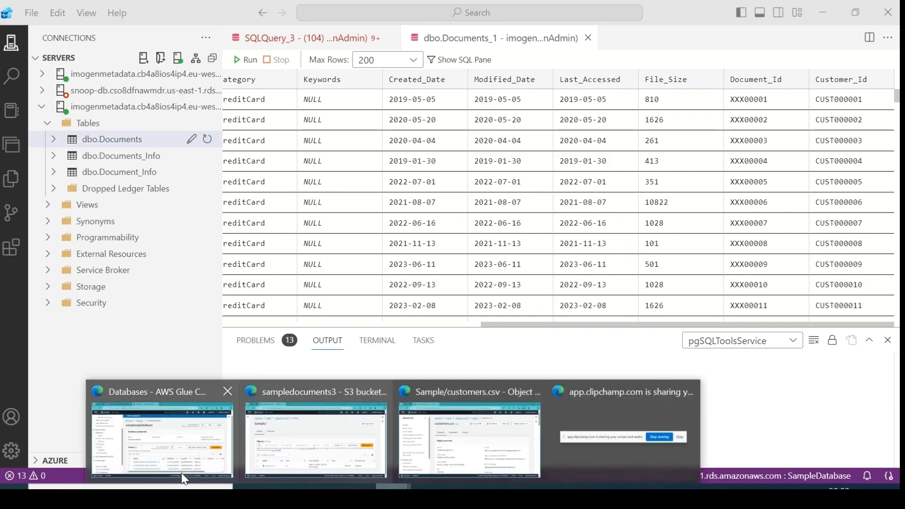
{"action": "left_click", "coordinate": [163, 455]}
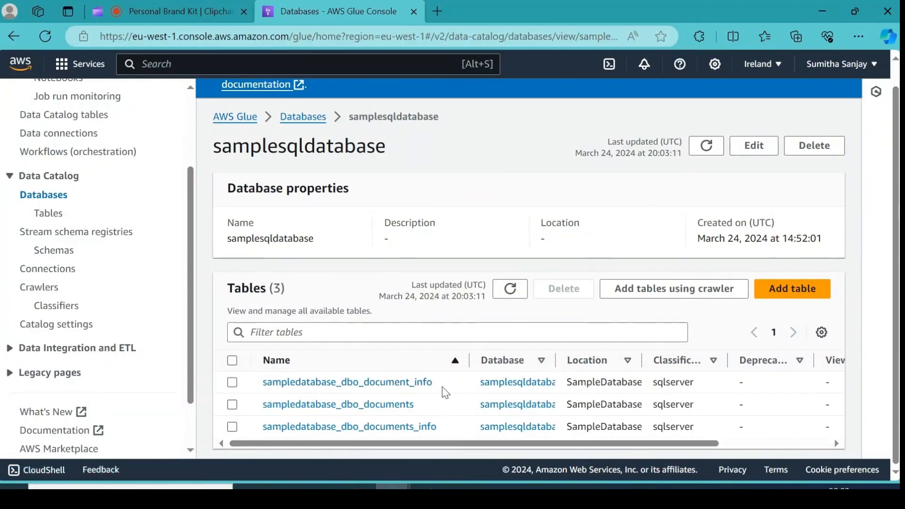
Widen the Database column of the tables list, then open sampledatabase_dbo_documents and review its schema
{"action": "left_click_drag", "start_coordinate": [556, 359], "coordinate": [687, 360]}
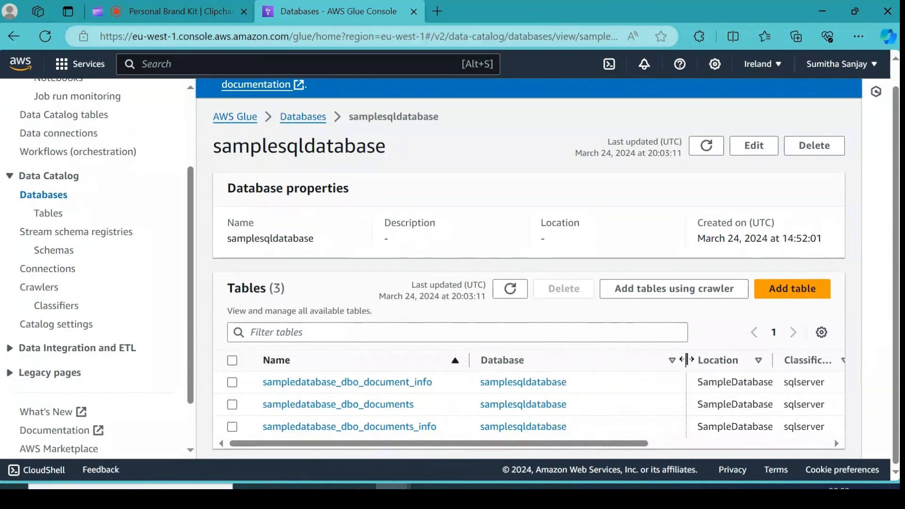
{"action": "left_click", "coordinate": [296, 404]}
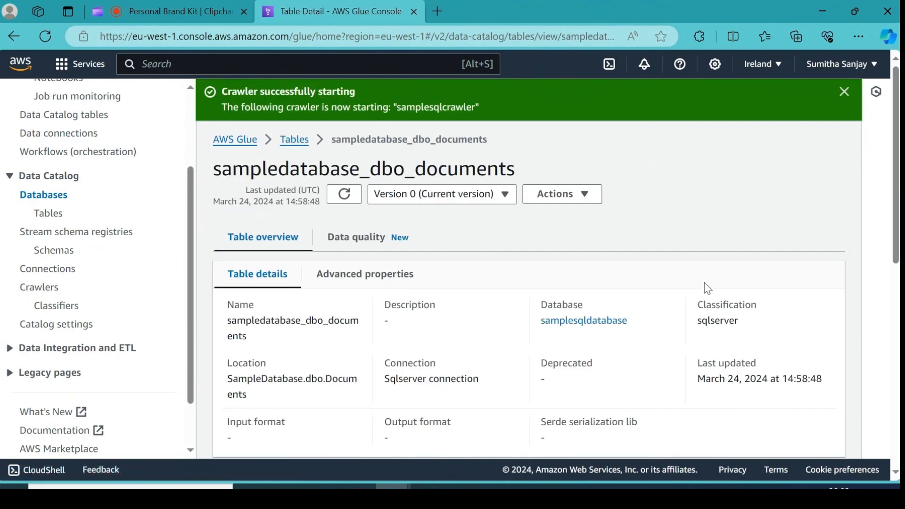
{"action": "scroll", "coordinate": [707, 288], "scroll_direction": "down", "scroll_amount": 9}
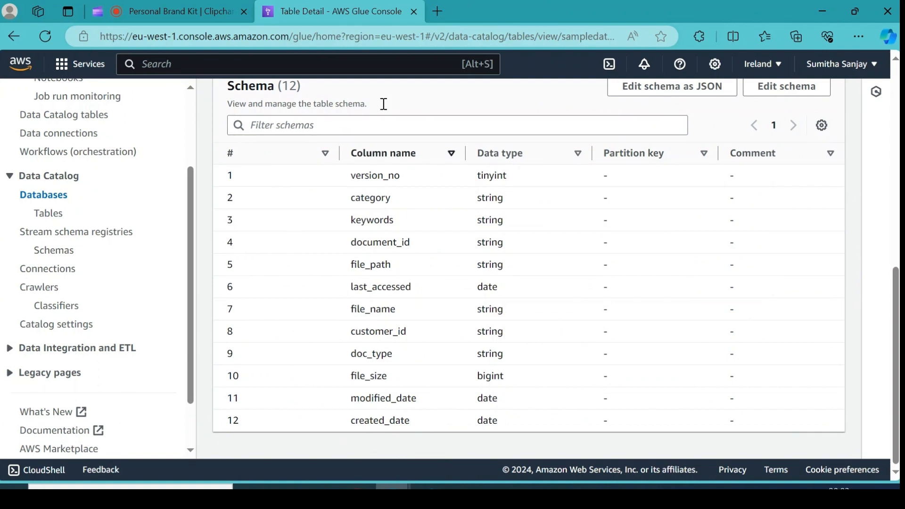
Switch to Azure Data Studio and expand the Columns of dbo.Documents to compare them with the catalog schema
{"action": "left_click", "coordinate": [429, 486]}
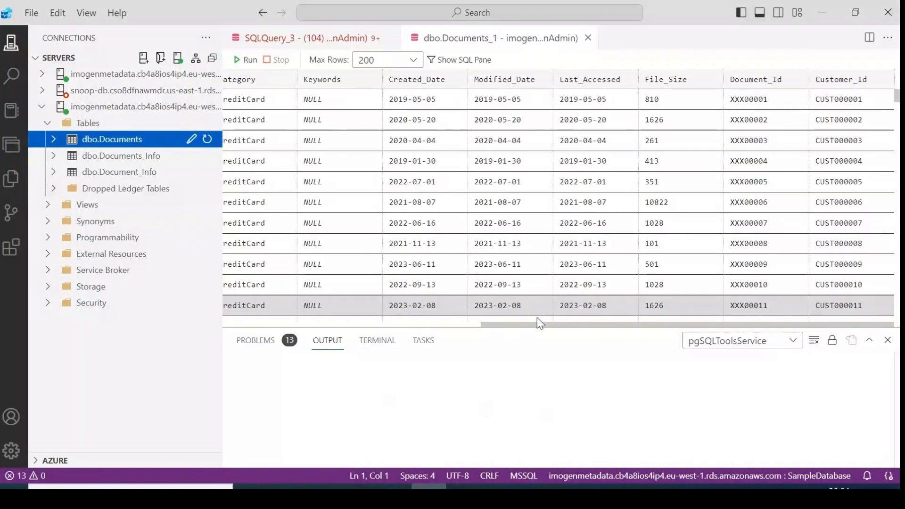
{"action": "scroll", "coordinate": [424, 189], "scroll_direction": "left", "scroll_amount": 3}
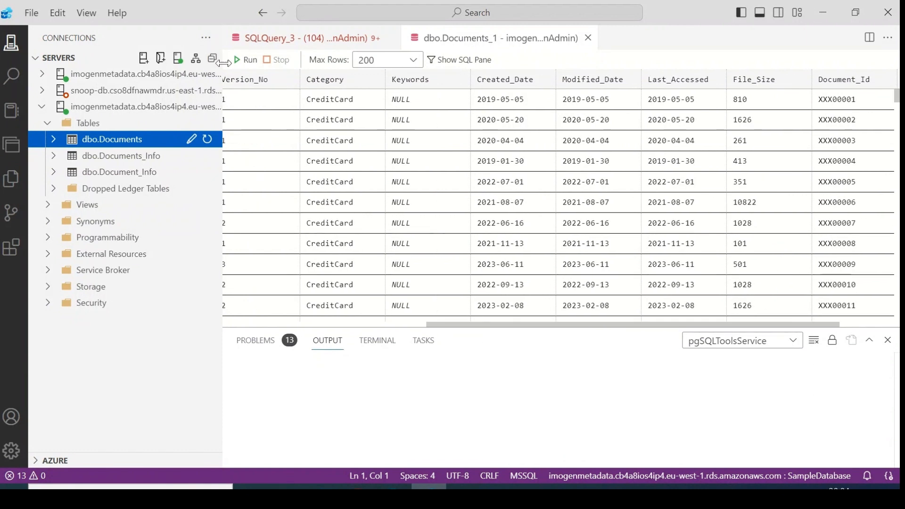
{"action": "left_click", "coordinate": [54, 140]}
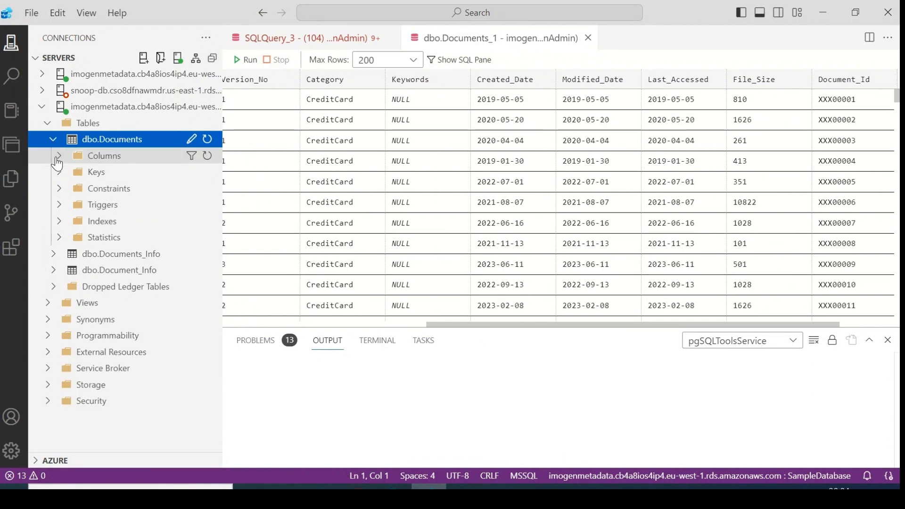
{"action": "left_click", "coordinate": [60, 157]}
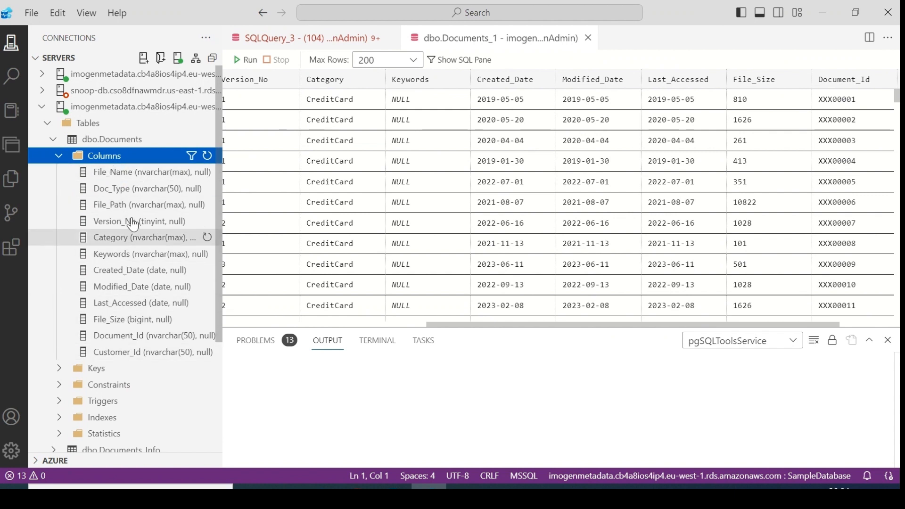
Return to the AWS Glue console and review the table details and schema of sampledatabase_dbo_documents
{"action": "left_click", "coordinate": [463, 498]}
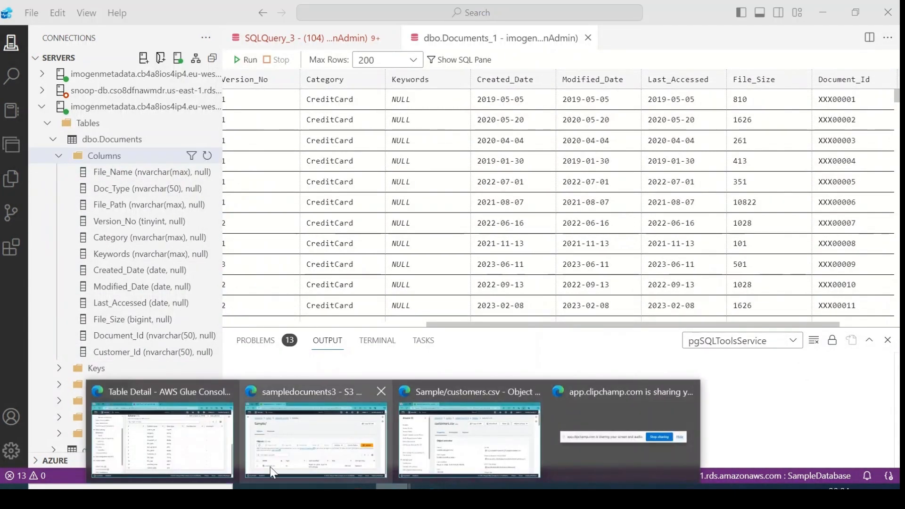
{"action": "left_click", "coordinate": [172, 431]}
{"action": "scroll", "coordinate": [703, 304], "scroll_direction": "up", "scroll_amount": 2}
{"action": "scroll", "coordinate": [702, 304], "scroll_direction": "up", "scroll_amount": 4}
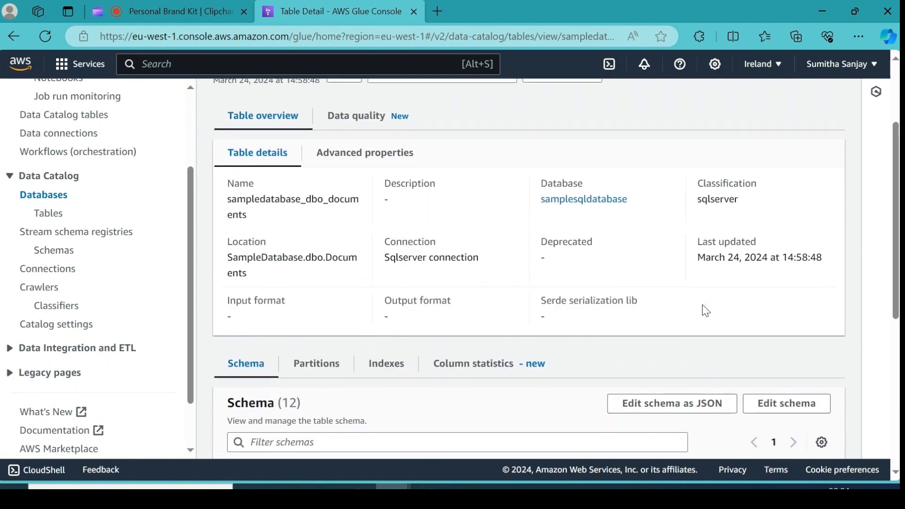
{"action": "scroll", "coordinate": [705, 303], "scroll_direction": "up", "scroll_amount": 2}
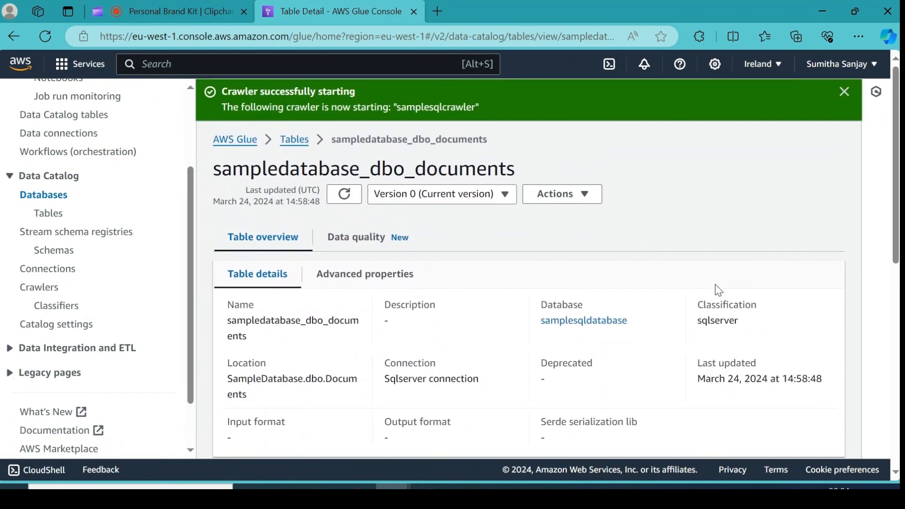
{"action": "scroll", "coordinate": [713, 303], "scroll_direction": "down", "scroll_amount": 4}
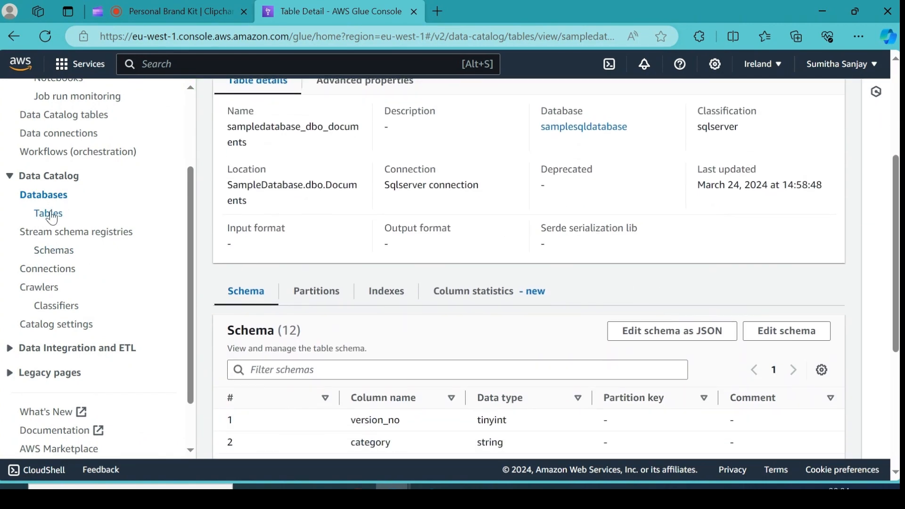
Open samples3database from the Data Catalog databases and widen the Location column of its tables list
{"action": "left_click", "coordinate": [52, 198]}
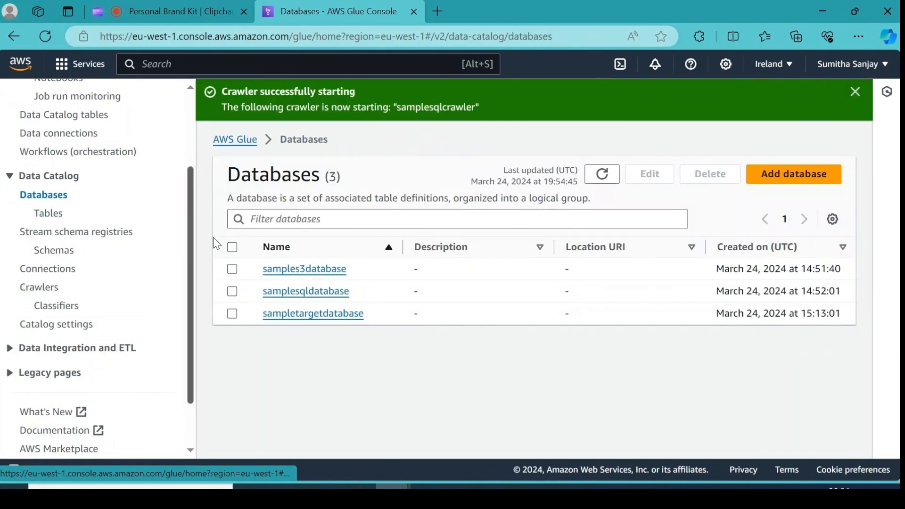
{"action": "left_click", "coordinate": [315, 269]}
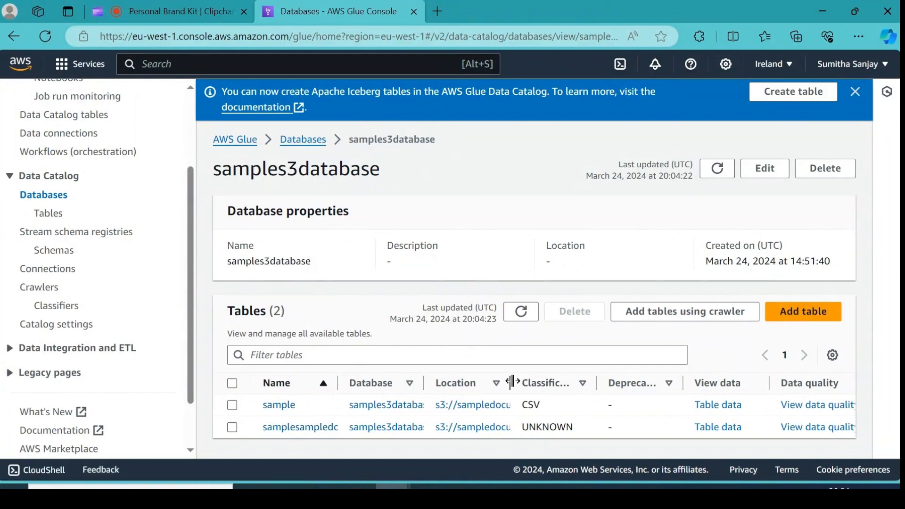
{"action": "left_click_drag", "start_coordinate": [512, 381], "coordinate": [614, 374]}
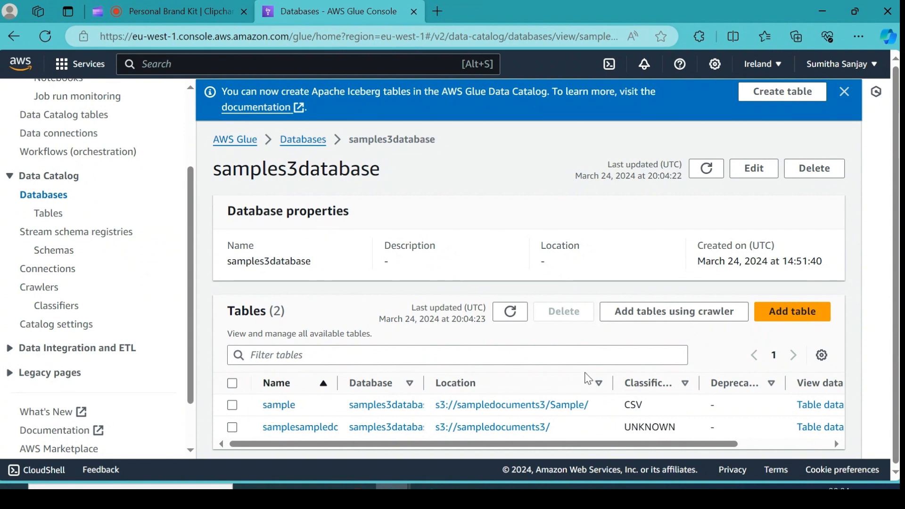
Open the sample table, review its schema and compare it with the Sample/ folder of the sampledocuments3 bucket
{"action": "left_click", "coordinate": [280, 406]}
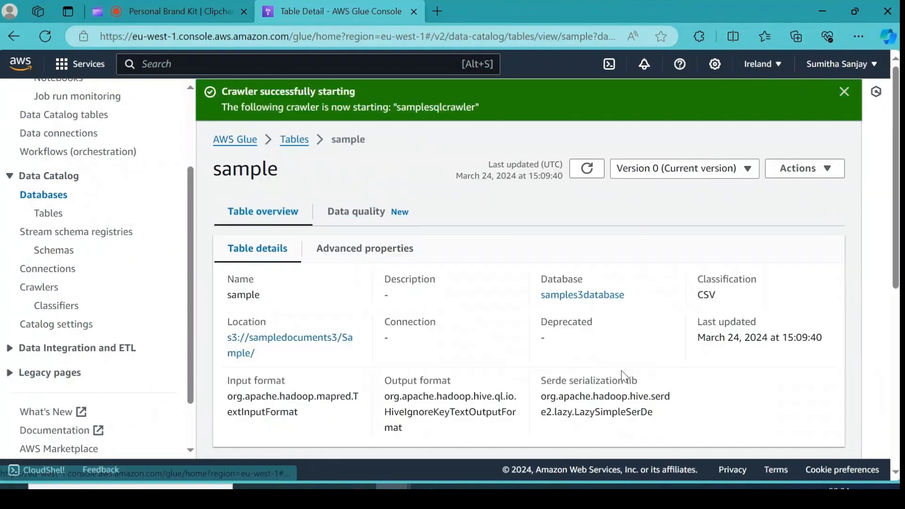
{"action": "scroll", "coordinate": [621, 370], "scroll_direction": "down", "scroll_amount": 7}
{"action": "scroll", "coordinate": [634, 365], "scroll_direction": "down", "scroll_amount": 1}
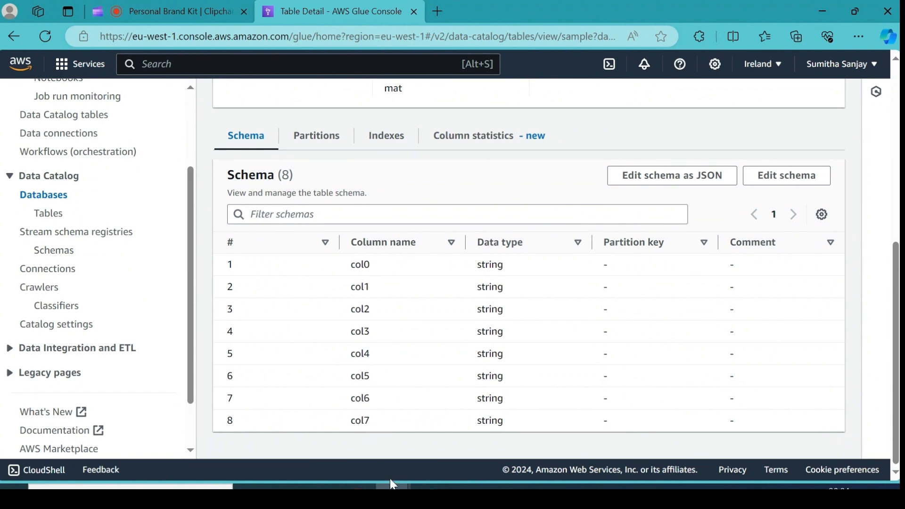
{"action": "mouse_move", "coordinate": [396, 485]}
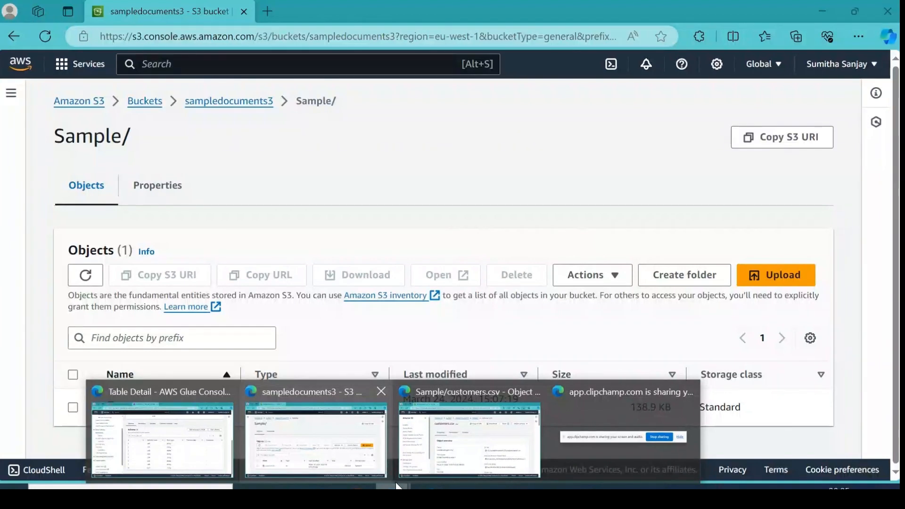
{"action": "left_click", "coordinate": [184, 436]}
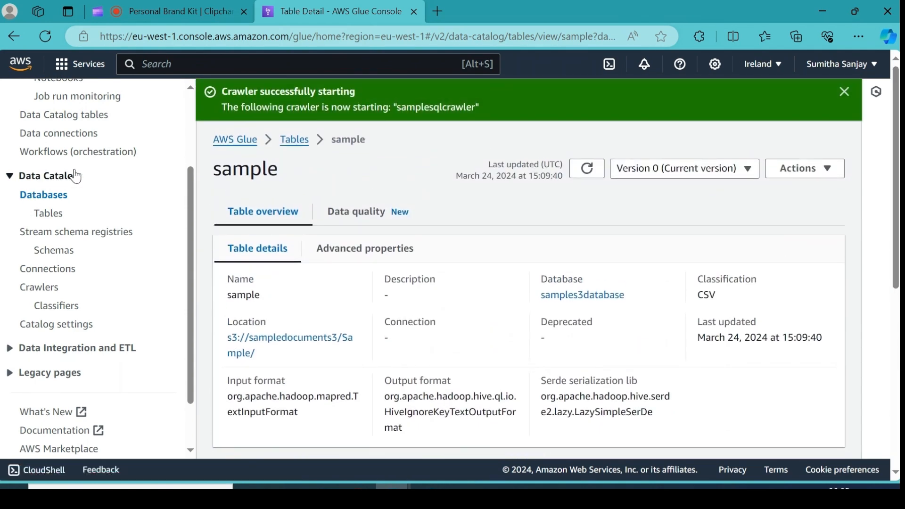
Collapse the Data Catalog section and open SampleJob from the Visual ETL jobs
{"action": "left_click", "coordinate": [9, 178]}
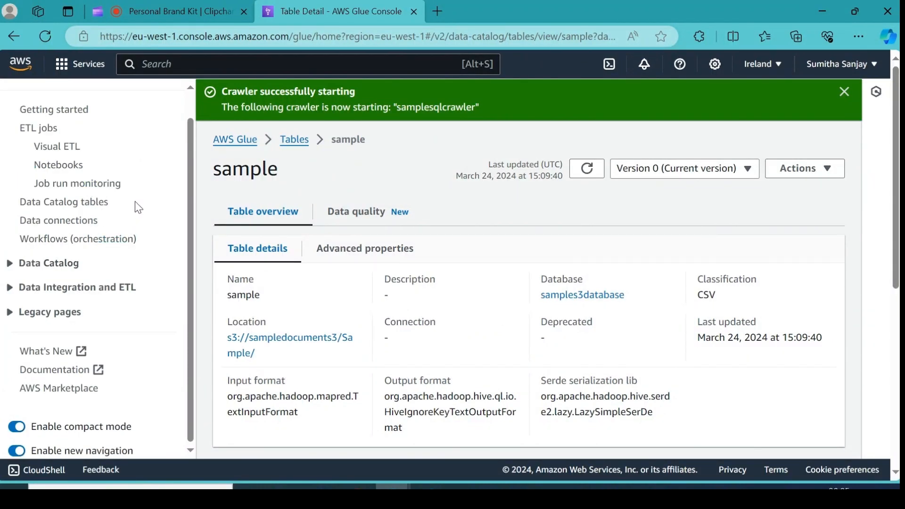
{"action": "scroll", "coordinate": [188, 199], "scroll_direction": "up", "scroll_amount": 1}
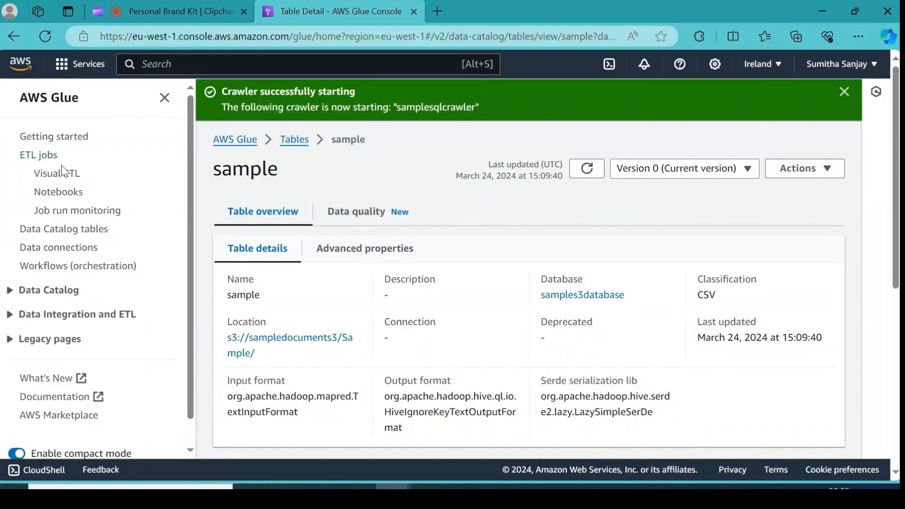
{"action": "left_click", "coordinate": [58, 178]}
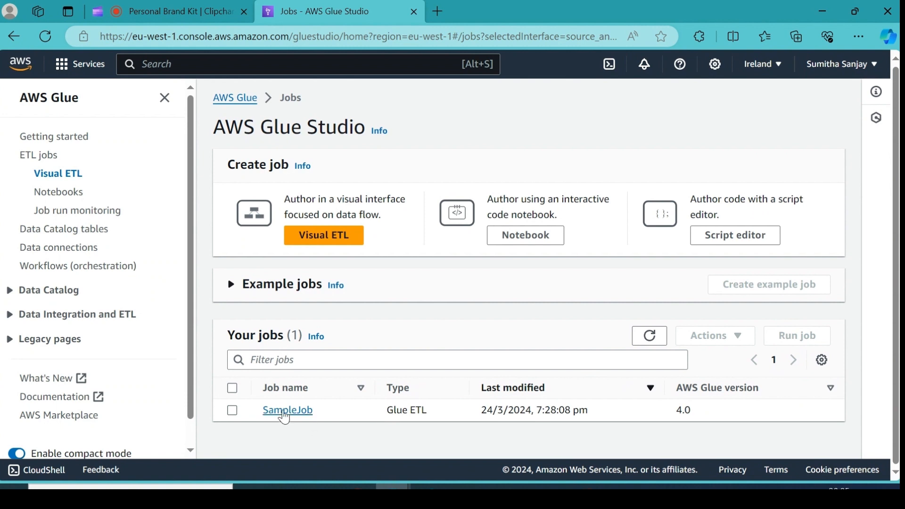
{"action": "left_click", "coordinate": [285, 411]}
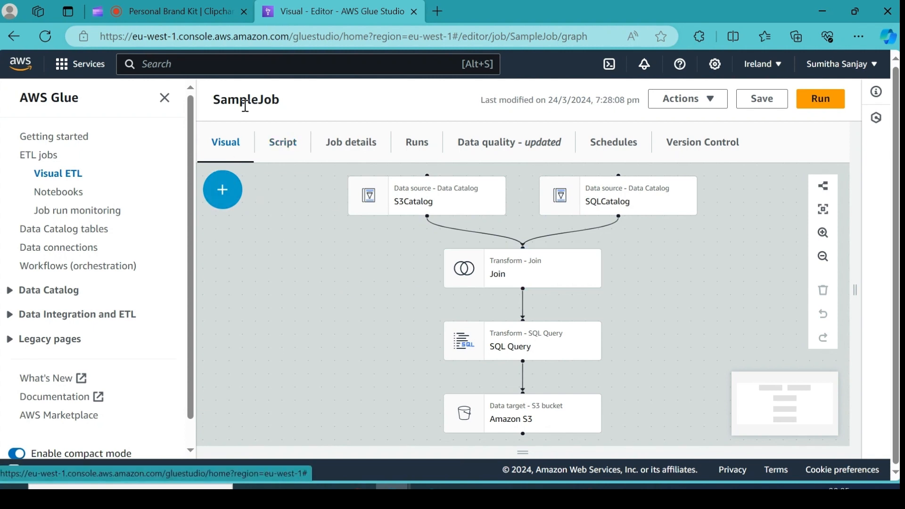
Read through SampleJob's generated script and return to its visual graph
{"action": "left_click", "coordinate": [290, 152]}
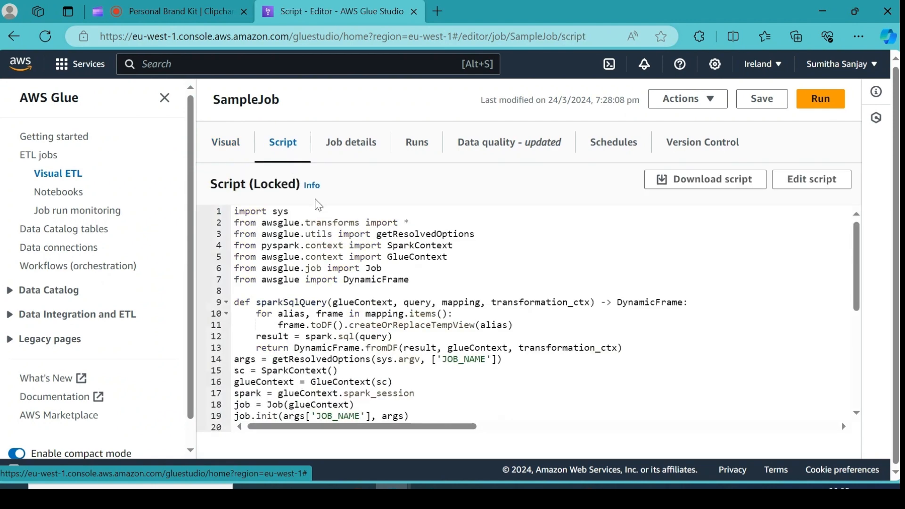
{"action": "scroll", "coordinate": [620, 281], "scroll_direction": "down", "scroll_amount": 5}
{"action": "scroll", "coordinate": [623, 283], "scroll_direction": "up", "scroll_amount": 5}
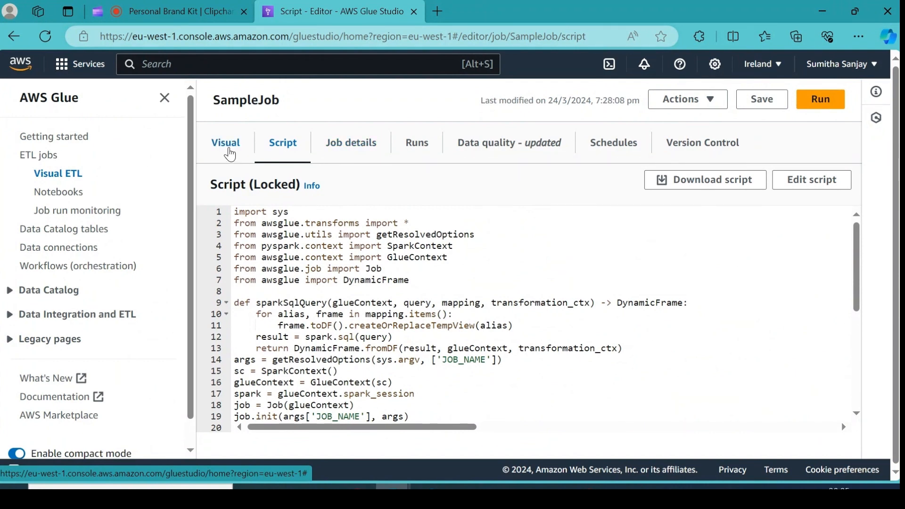
{"action": "left_click", "coordinate": [228, 148]}
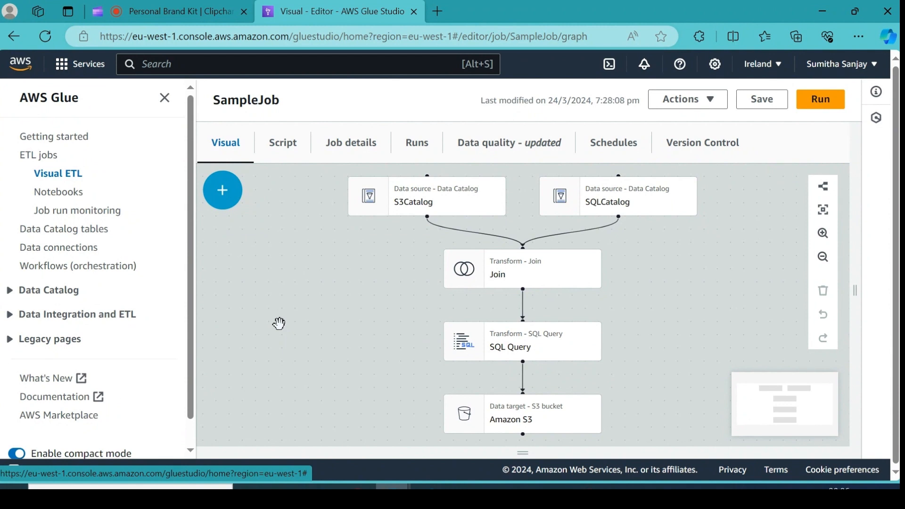
Browse the Popular and Sources nodes that can be added to SampleJob, then close the node list
{"action": "left_click", "coordinate": [222, 190]}
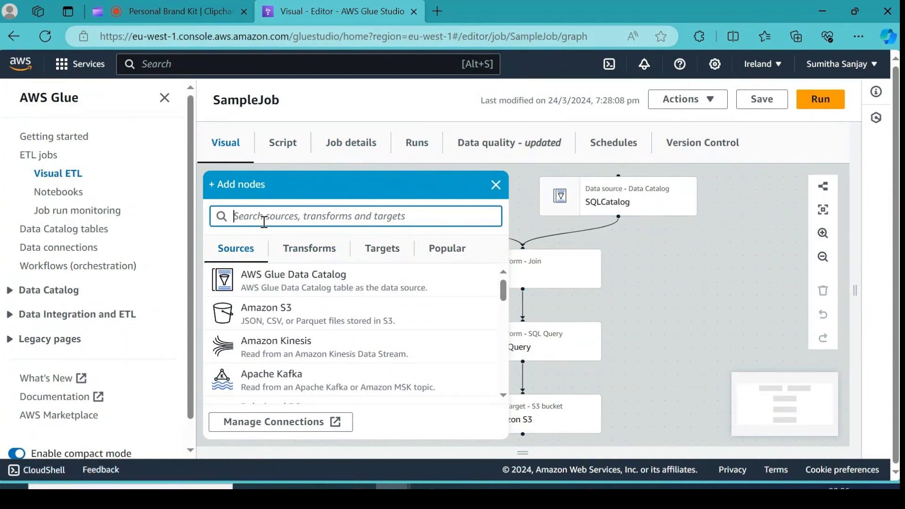
{"action": "left_click", "coordinate": [465, 253]}
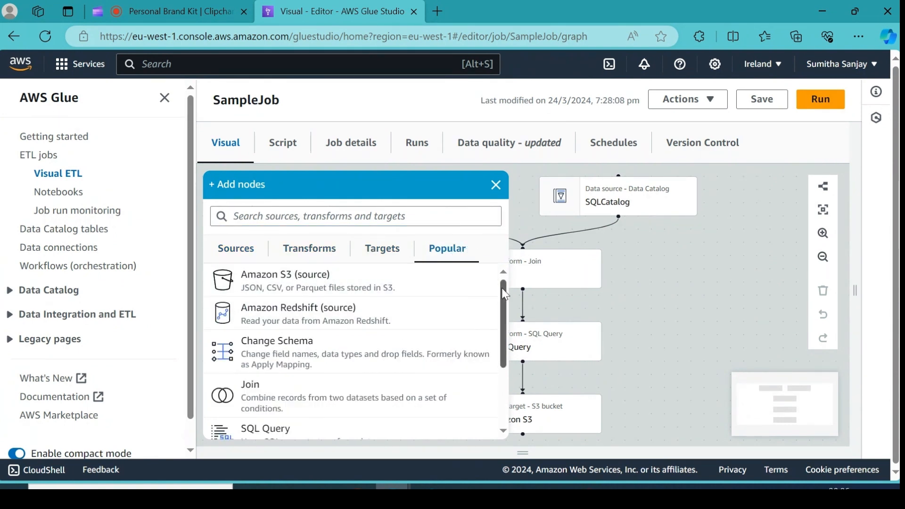
{"action": "mouse_move", "coordinate": [503, 289]}
{"action": "left_mouse_down"}
{"action": "mouse_move", "coordinate": [502, 358]}
{"action": "mouse_move", "coordinate": [501, 282]}
{"action": "left_mouse_up"}
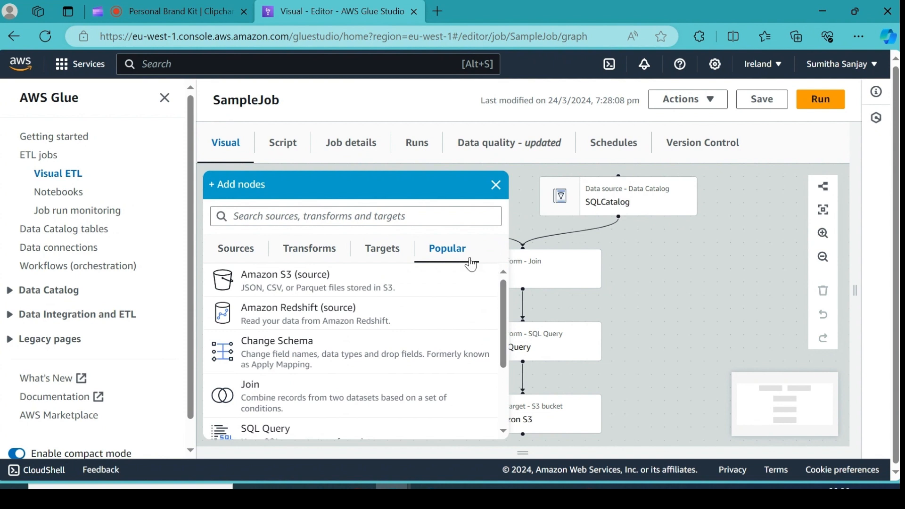
{"action": "left_click", "coordinate": [238, 257]}
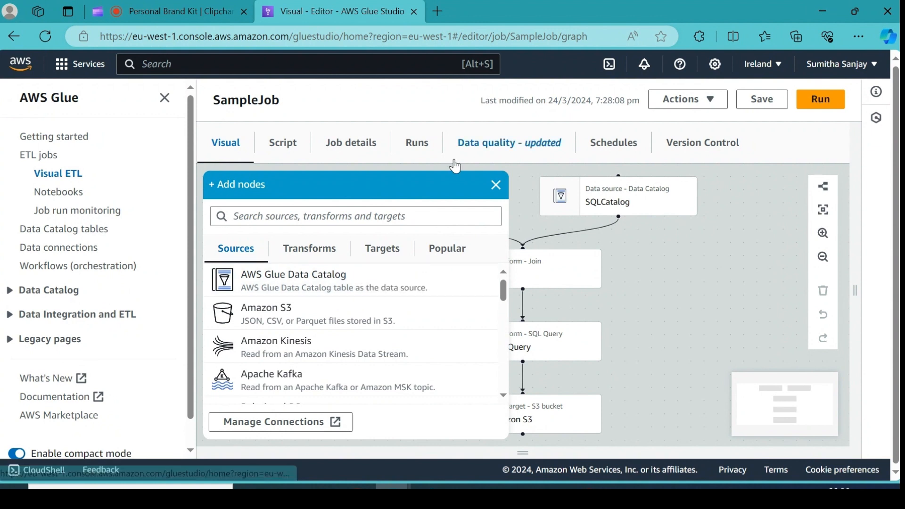
{"action": "left_click", "coordinate": [495, 185]}
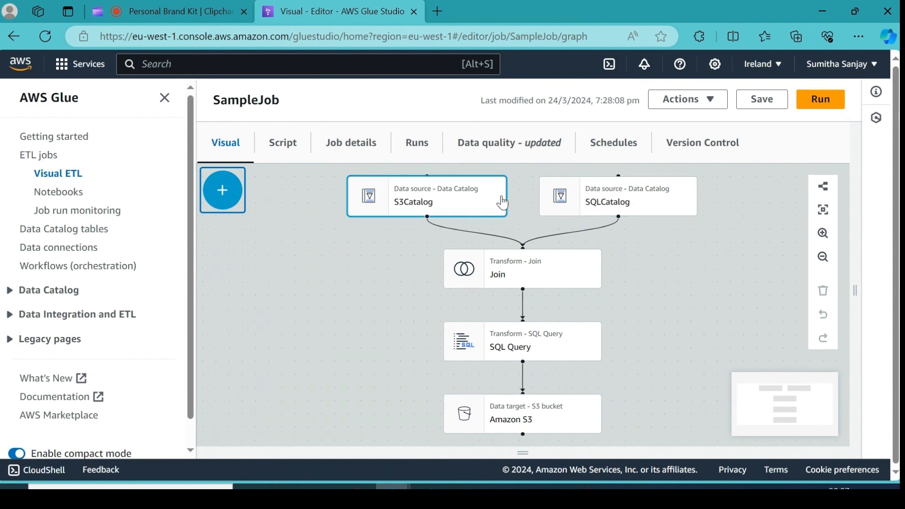
Open the S3Catalog node's data source properties and examine its name and the available databases
{"action": "left_click", "coordinate": [406, 204]}
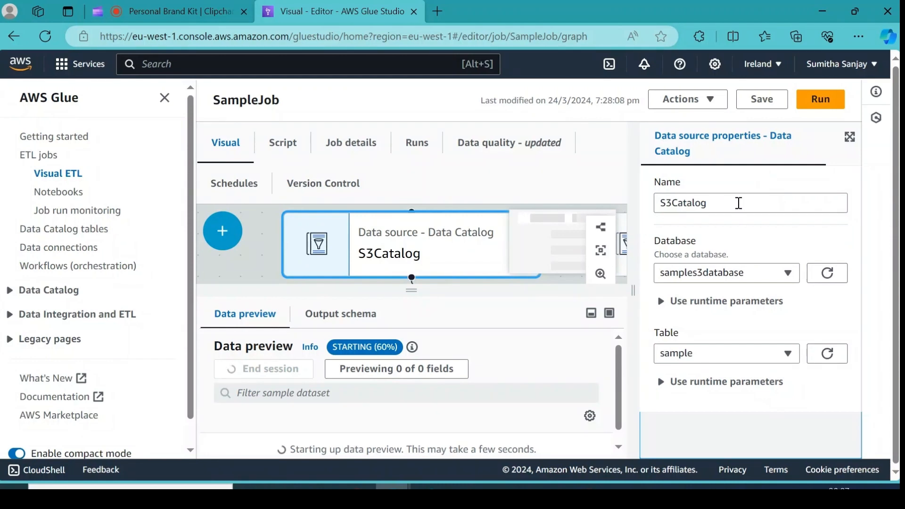
{"action": "left_click", "coordinate": [733, 201]}
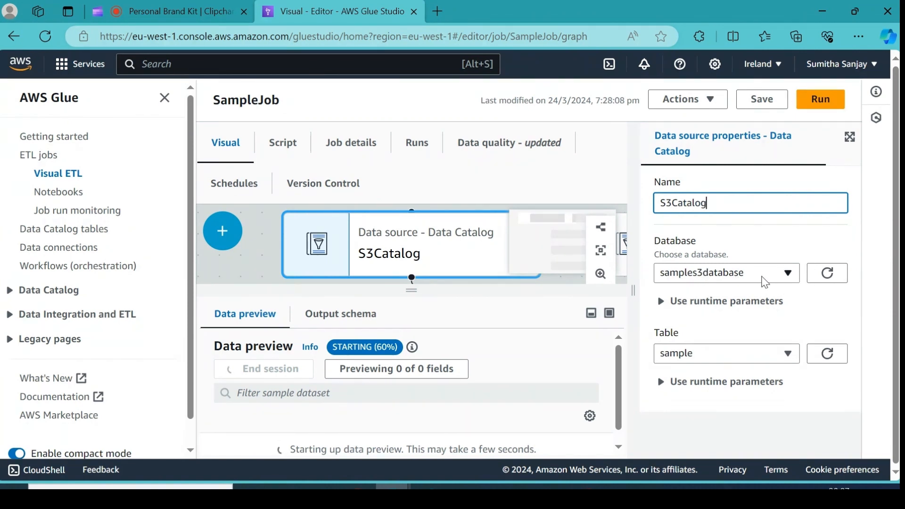
{"action": "left_click", "coordinate": [788, 275]}
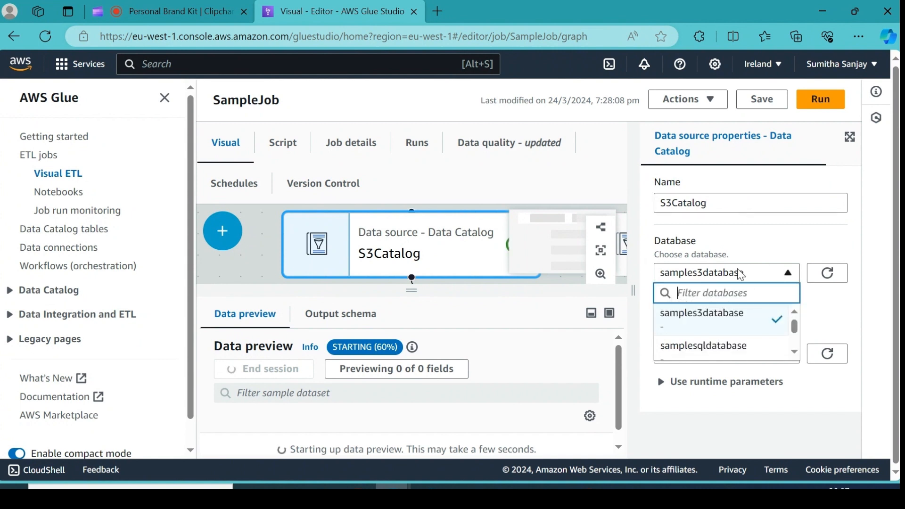
Check the databases list under the expanded Data Catalog section and return to the Visual ETL jobs list
{"action": "left_click", "coordinate": [9, 296]}
{"action": "left_click", "coordinate": [29, 310]}
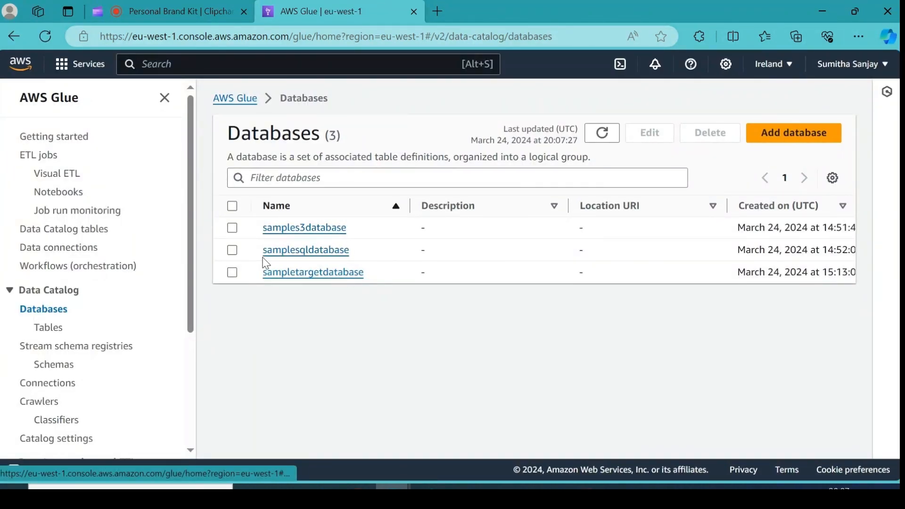
{"action": "left_click", "coordinate": [53, 173]}
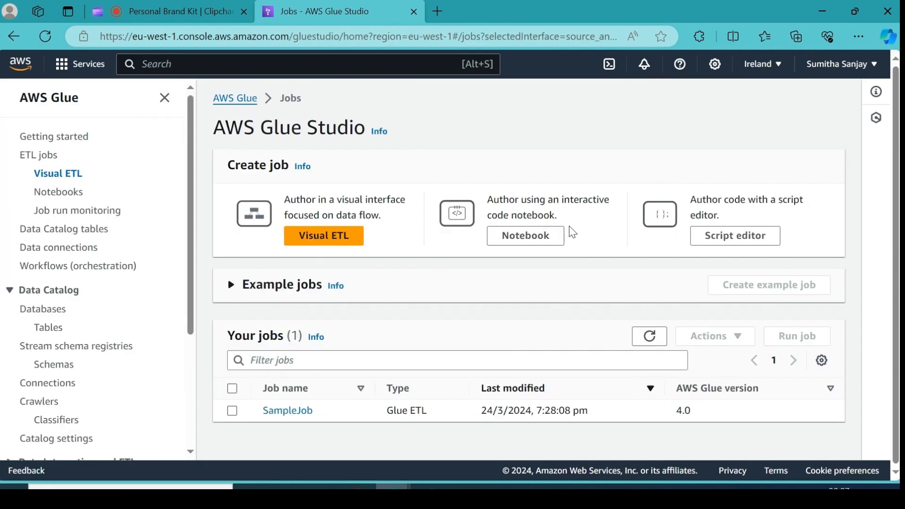
Open SampleJob's graph and view the S3Catalog and SQLCatalog source properties, enlarging the graph area by collapsing the data preview and side navigation
{"action": "left_click", "coordinate": [292, 410]}
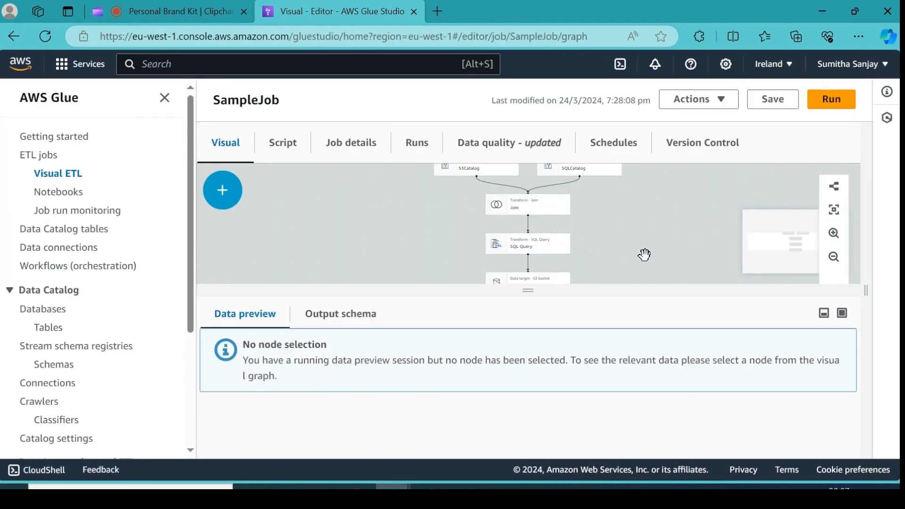
{"action": "left_click_drag", "start_coordinate": [660, 204], "coordinate": [660, 245]}
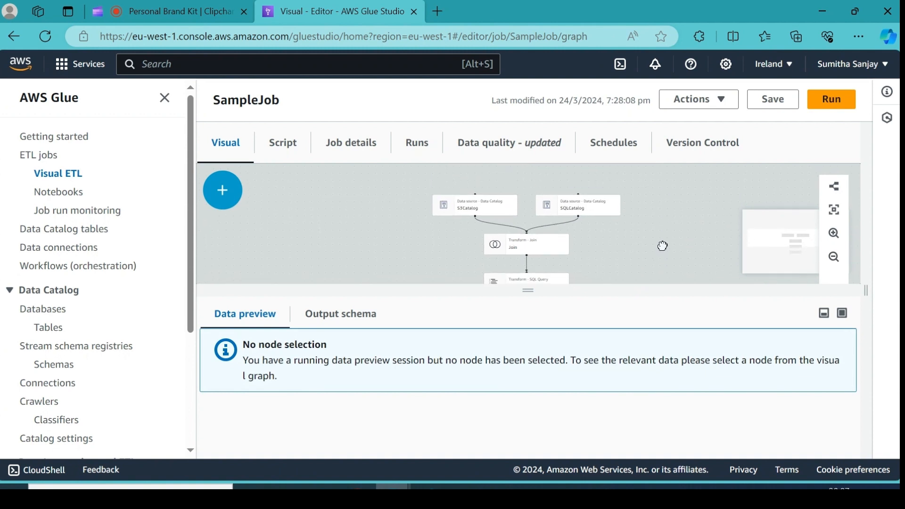
{"action": "left_click", "coordinate": [468, 213]}
{"action": "left_click", "coordinate": [573, 207]}
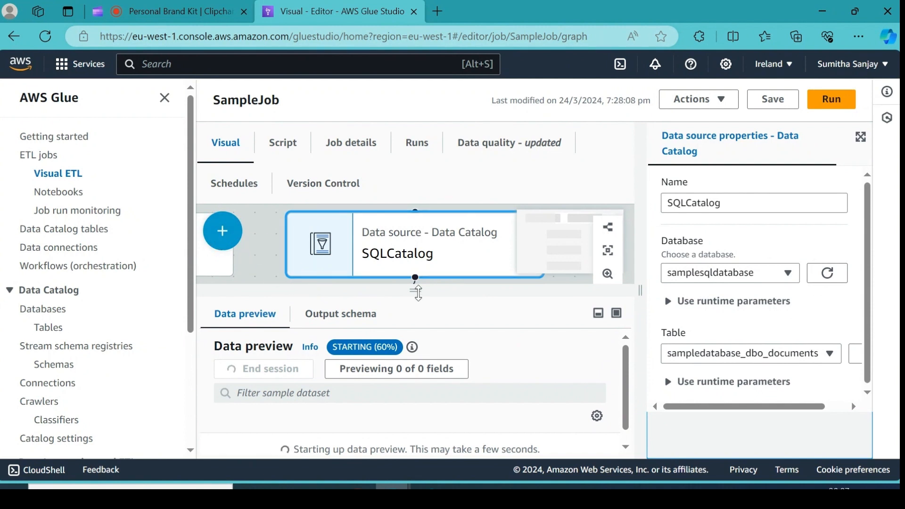
{"action": "left_click_drag", "start_coordinate": [418, 294], "coordinate": [398, 453]}
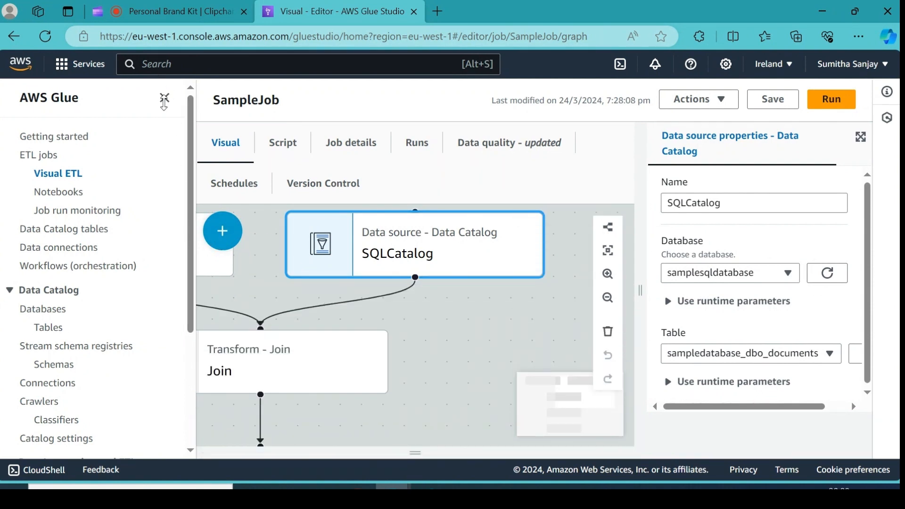
{"action": "left_click", "coordinate": [164, 99]}
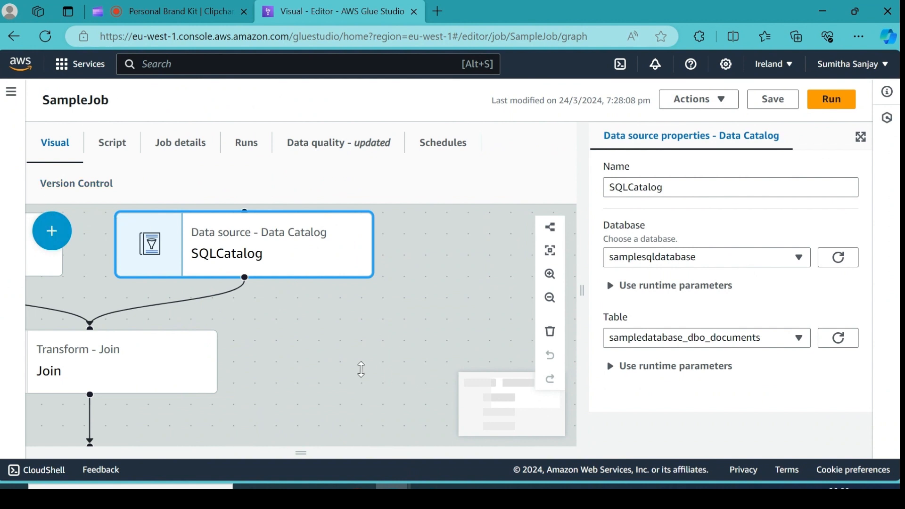
Open the Join node's transform properties and look at the list of transforms that can be added
{"action": "left_click_drag", "start_coordinate": [360, 367], "coordinate": [529, 289]}
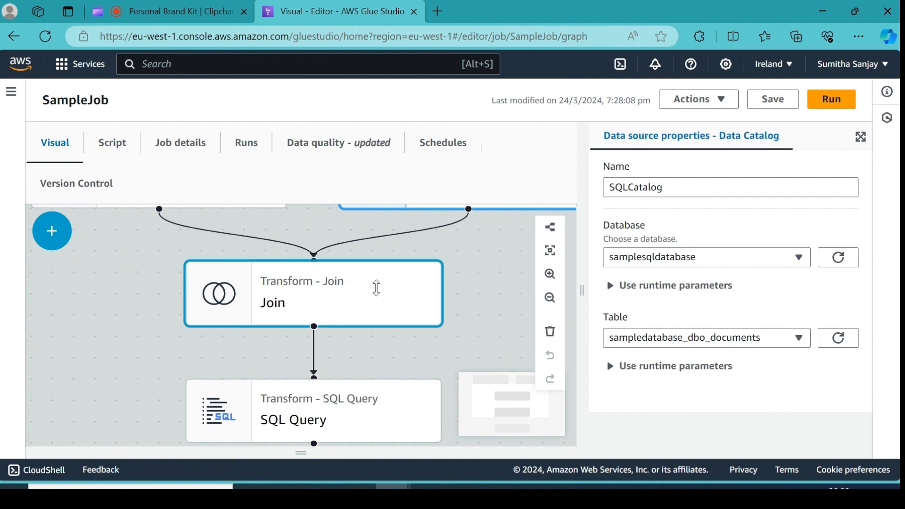
{"action": "left_click", "coordinate": [376, 287]}
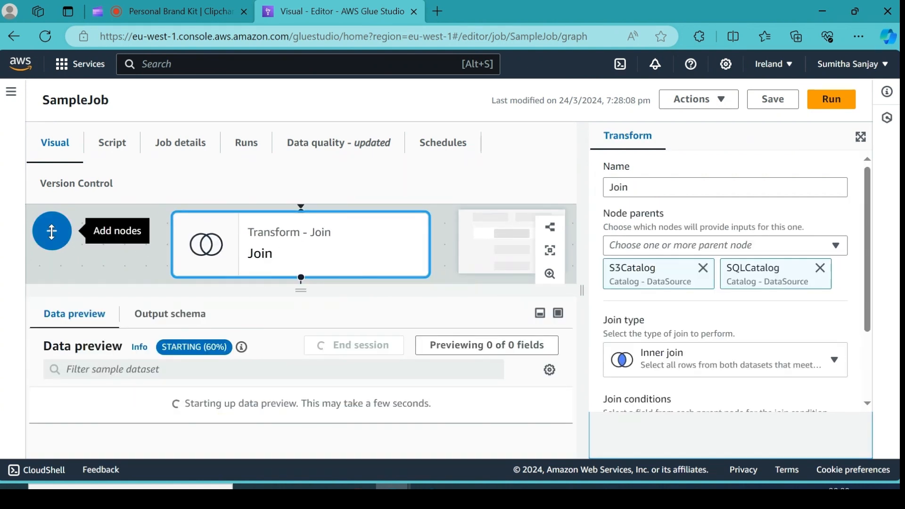
{"action": "left_click", "coordinate": [52, 230]}
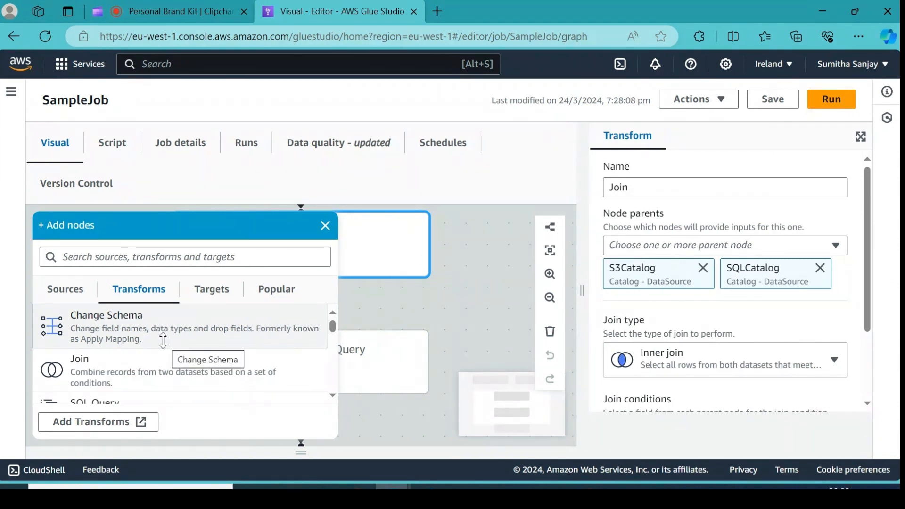
{"action": "scroll", "coordinate": [158, 337], "scroll_direction": "down", "scroll_amount": 1}
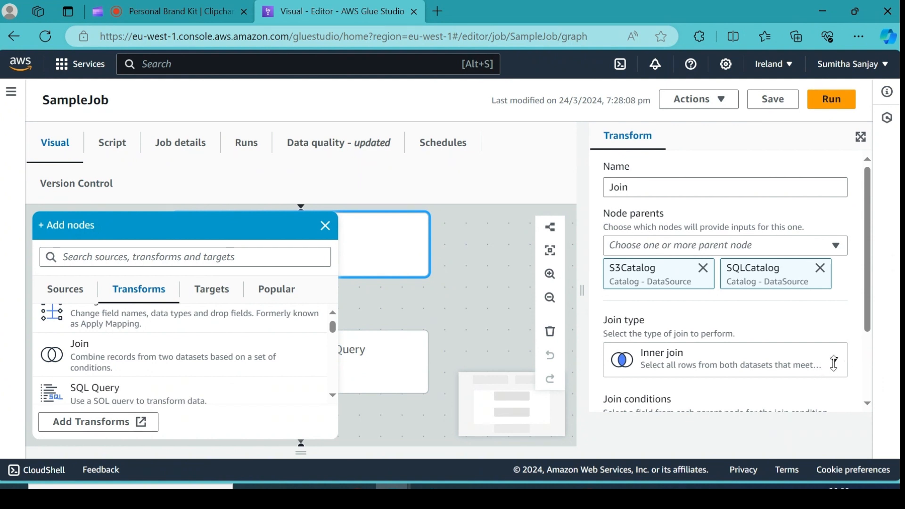
Look through all join types offered for the Join node, then close the list with Inner join kept
{"action": "left_click", "coordinate": [836, 360]}
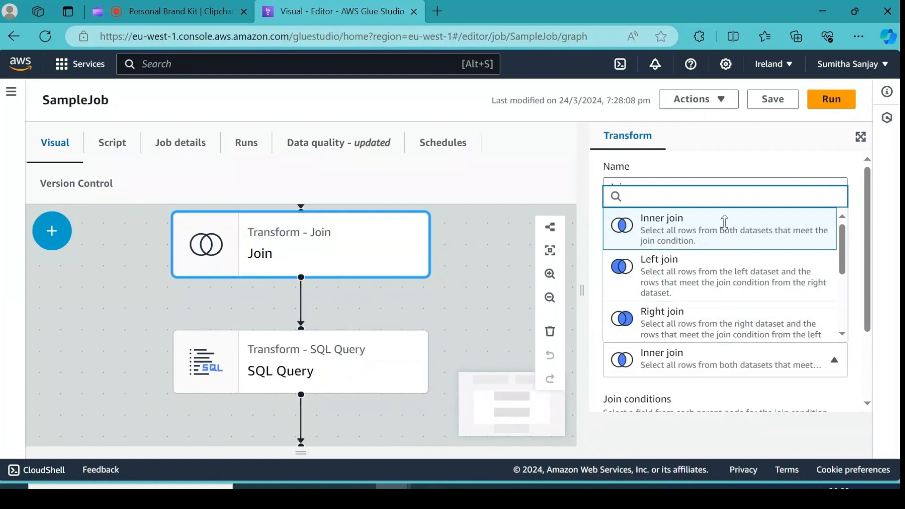
{"action": "left_click_drag", "start_coordinate": [844, 247], "coordinate": [851, 223]}
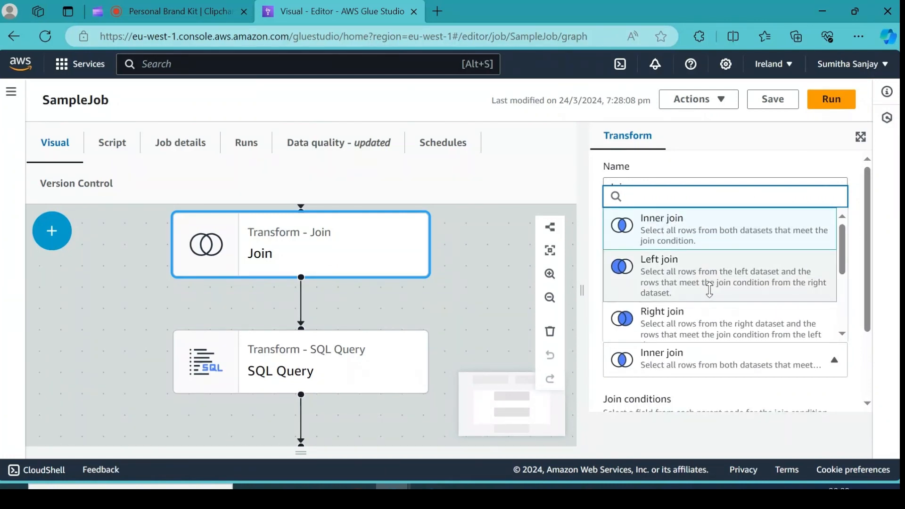
{"action": "scroll", "coordinate": [754, 278], "scroll_direction": "down", "scroll_amount": 2}
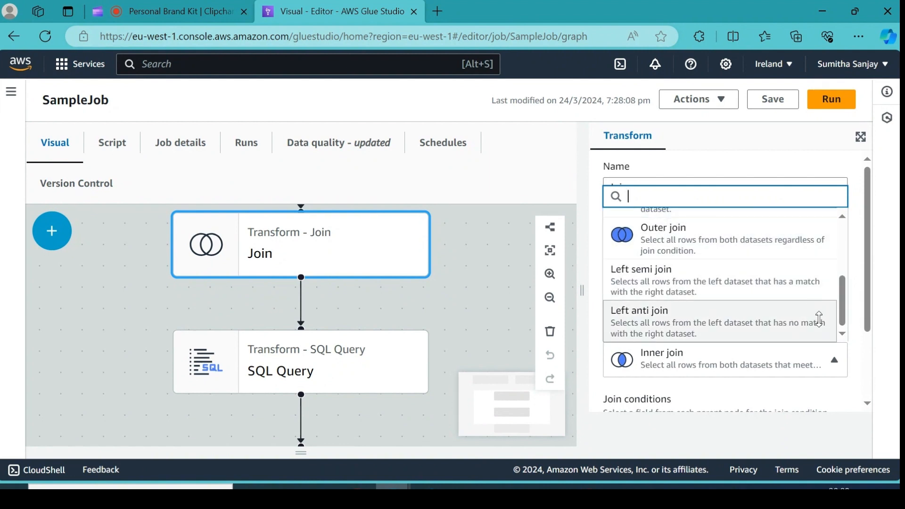
{"action": "scroll", "coordinate": [819, 319], "scroll_direction": "down", "scroll_amount": 2}
{"action": "scroll", "coordinate": [820, 321], "scroll_direction": "up", "scroll_amount": 1}
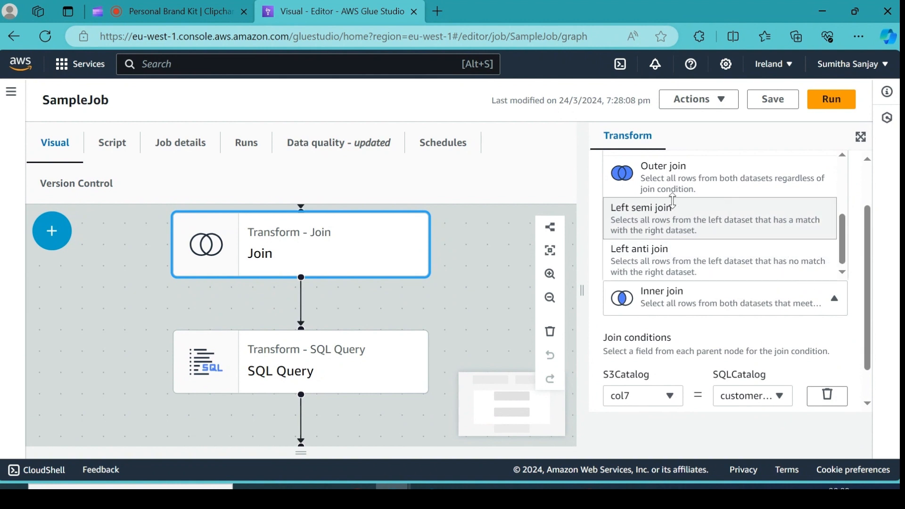
{"action": "left_click", "coordinate": [727, 334]}
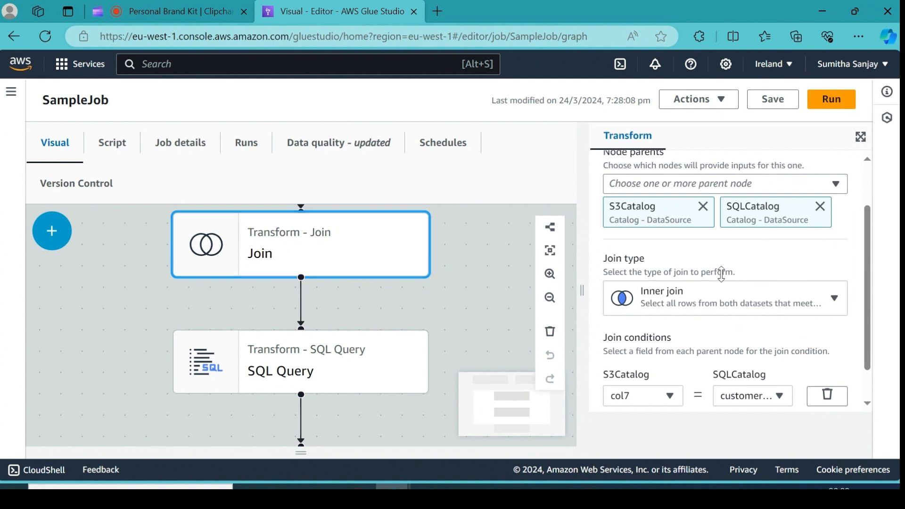
Review the fields offered for the join condition, keeping col7 from S3Catalog matched with customer_id from SQLCatalog
{"action": "scroll", "coordinate": [784, 302], "scroll_direction": "down", "scroll_amount": 1}
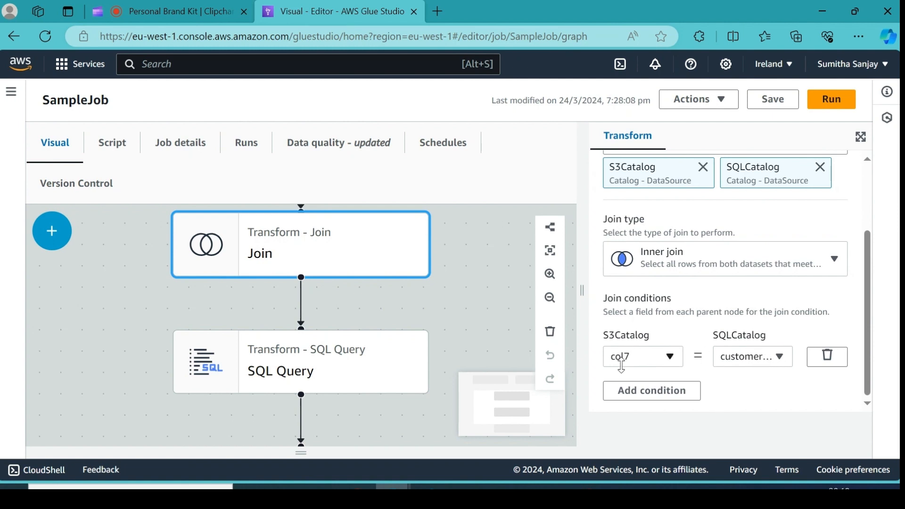
{"action": "left_click", "coordinate": [670, 356]}
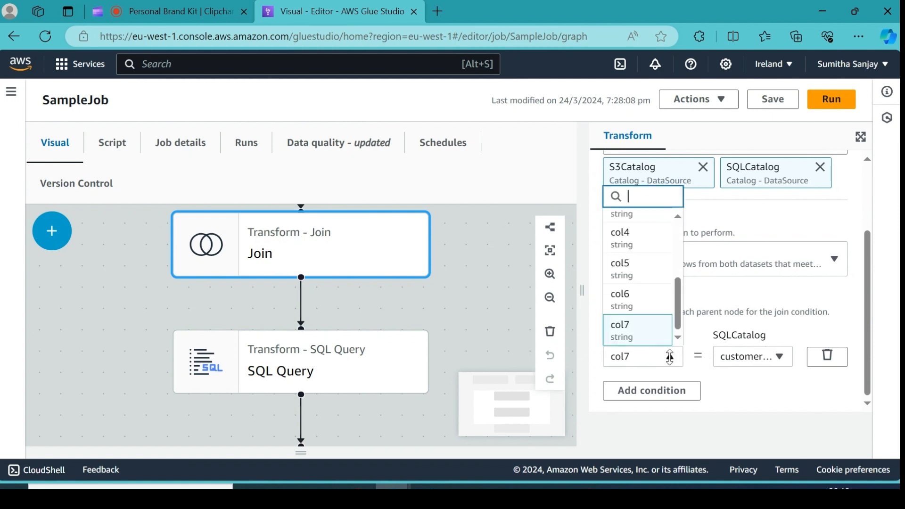
{"action": "left_click", "coordinate": [639, 331]}
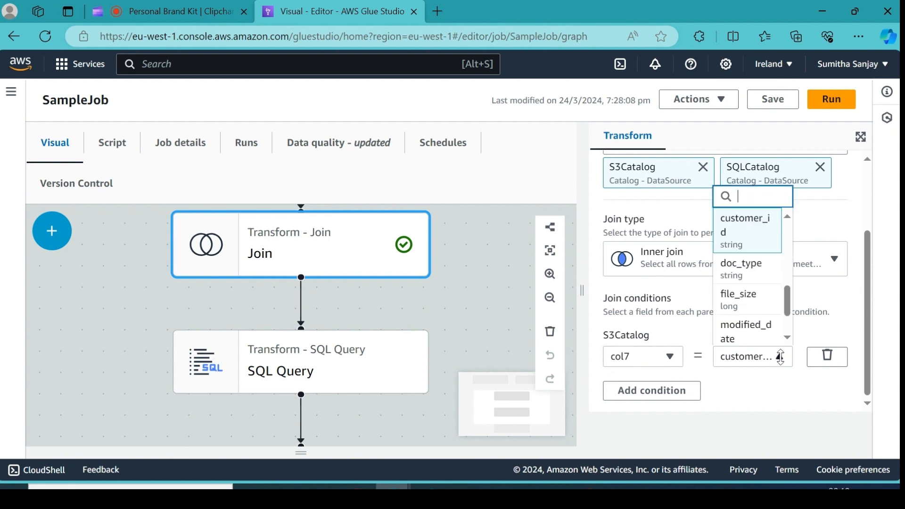
{"action": "left_click", "coordinate": [780, 357]}
{"action": "mouse_move", "coordinate": [788, 307]}
{"action": "left_mouse_down"}
{"action": "mouse_move", "coordinate": [789, 230]}
{"action": "mouse_move", "coordinate": [796, 335]}
{"action": "mouse_move", "coordinate": [793, 294]}
{"action": "left_mouse_up"}
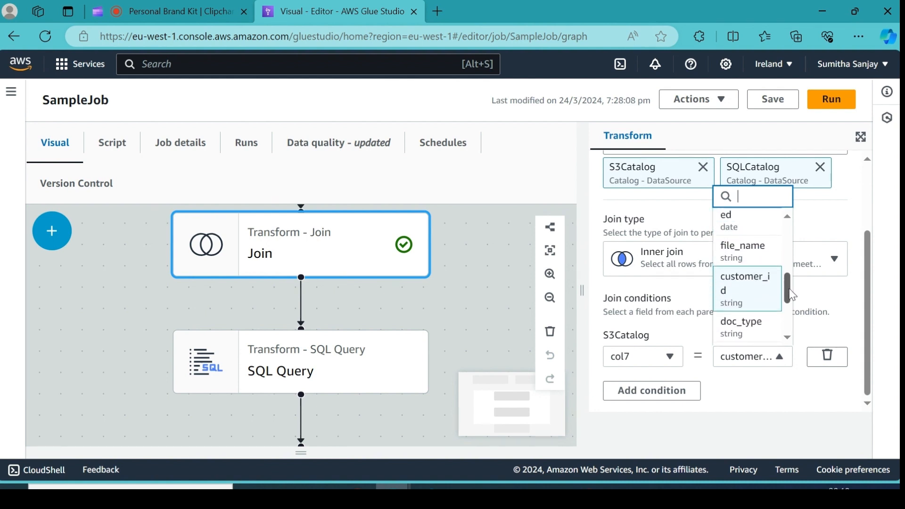
{"action": "left_click", "coordinate": [758, 282]}
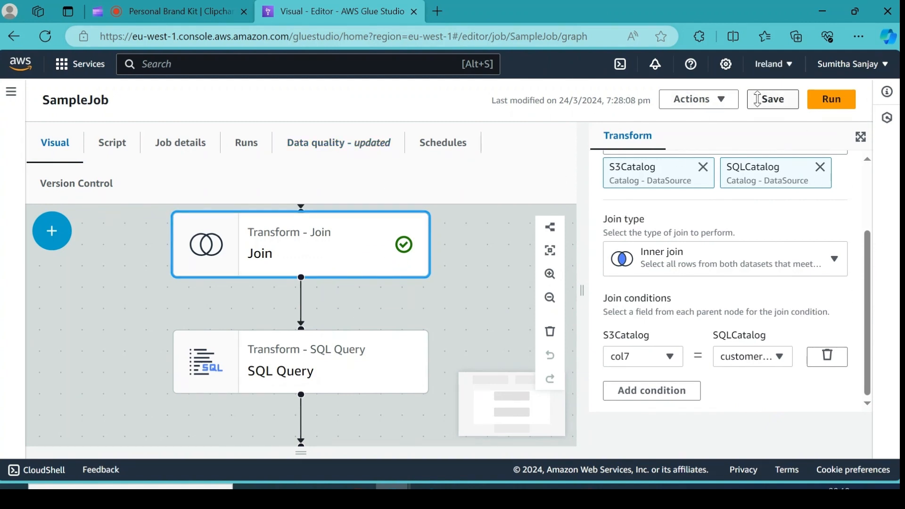
Look through the transforms that can be added to the graph, from Change Schema to Autobalance Processing, and glance at the available targets
{"action": "left_click", "coordinate": [50, 231]}
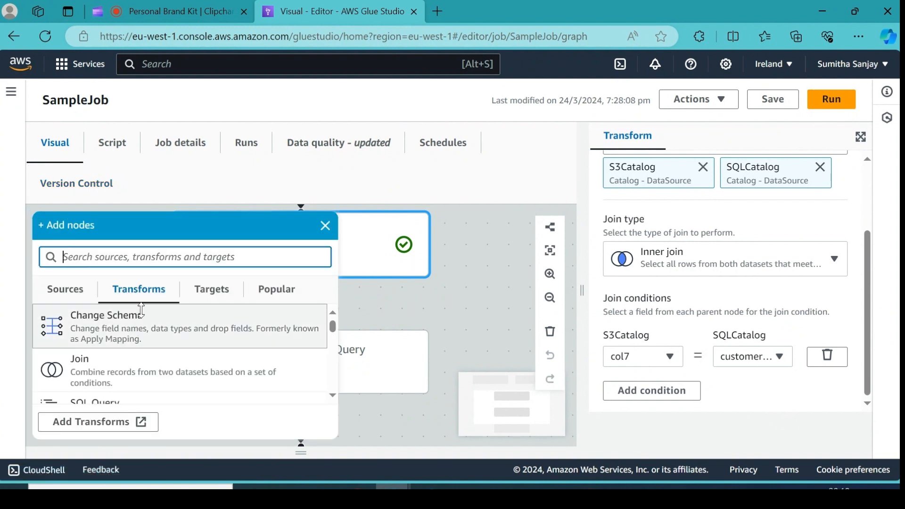
{"action": "scroll", "coordinate": [276, 356], "scroll_direction": "down", "scroll_amount": 1}
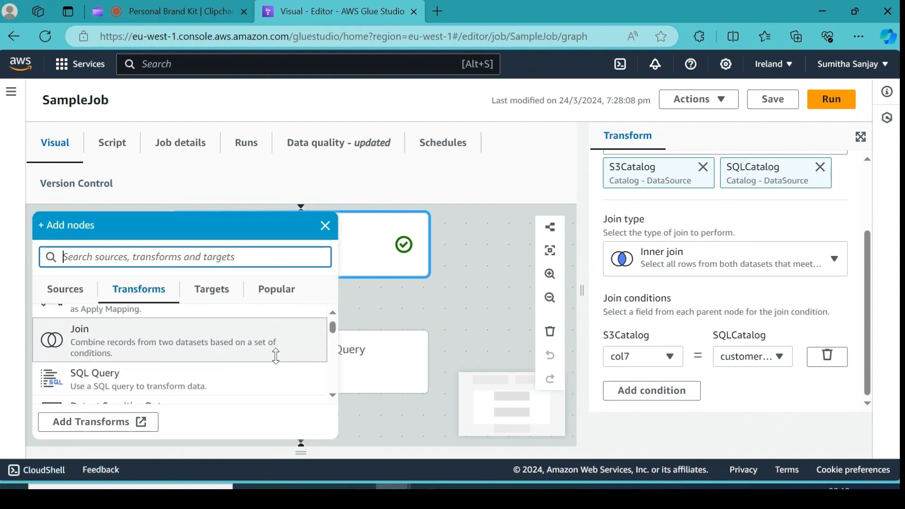
{"action": "scroll", "coordinate": [276, 356], "scroll_direction": "down", "scroll_amount": 1}
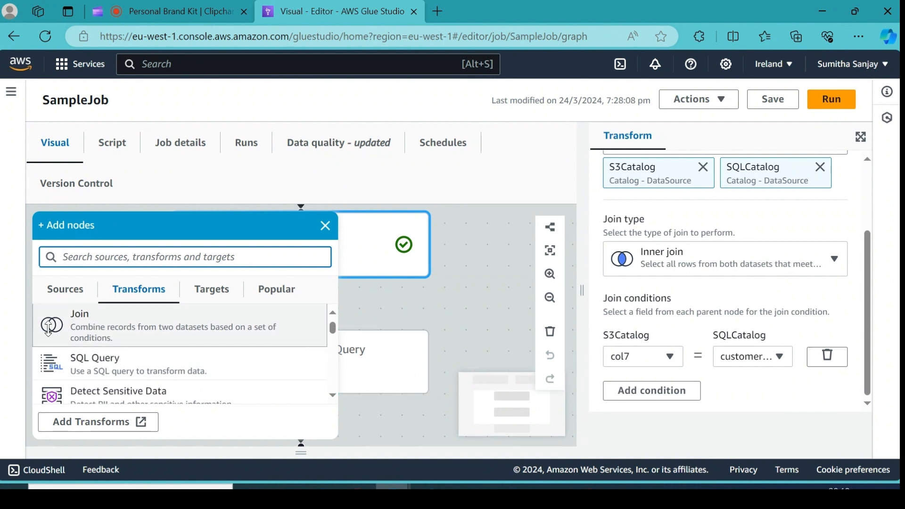
{"action": "scroll", "coordinate": [211, 347], "scroll_direction": "down", "scroll_amount": 1}
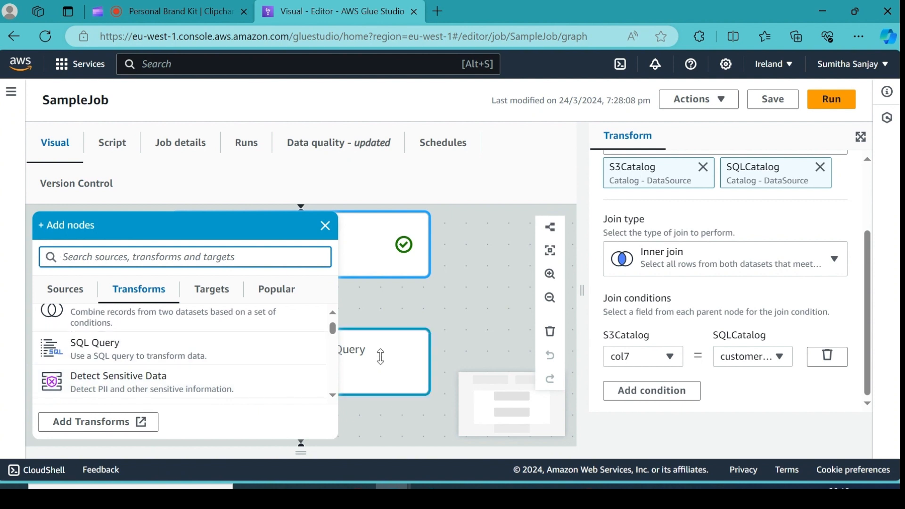
{"action": "scroll", "coordinate": [161, 347], "scroll_direction": "down", "scroll_amount": 1}
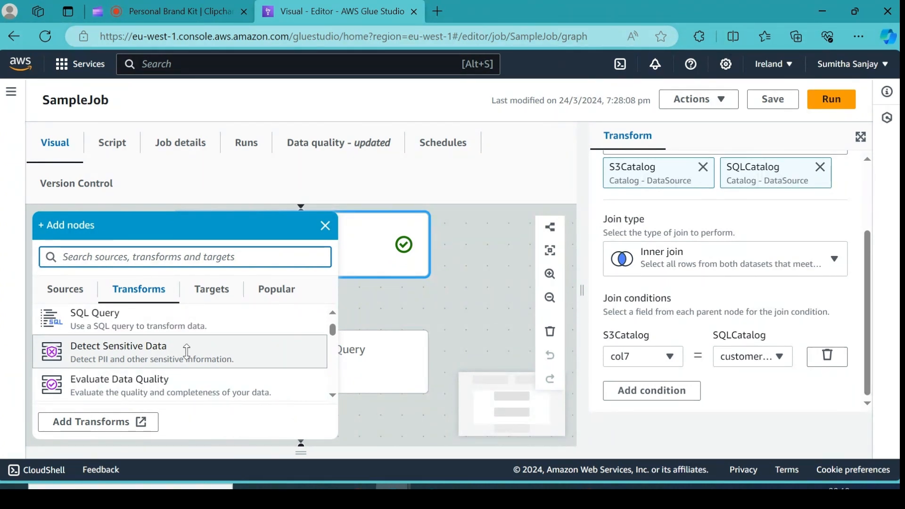
{"action": "scroll", "coordinate": [259, 351], "scroll_direction": "down", "scroll_amount": 1}
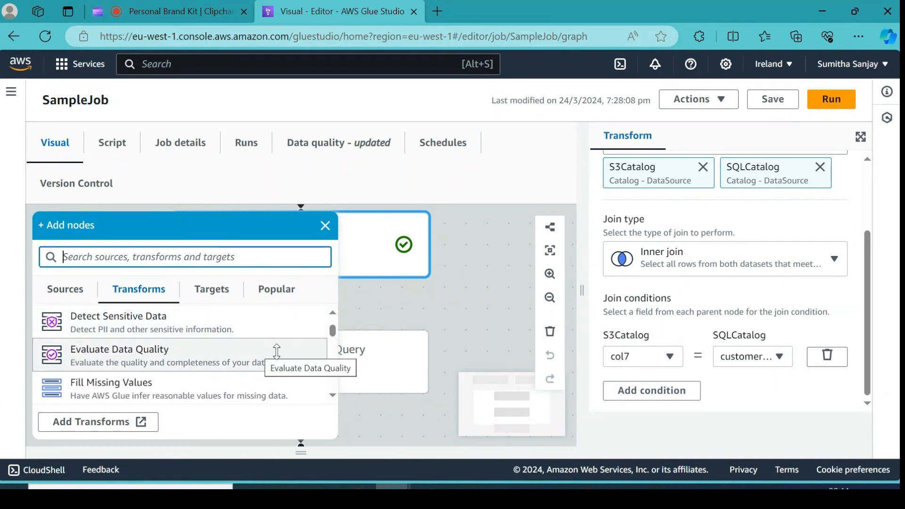
{"action": "scroll", "coordinate": [280, 346], "scroll_direction": "down", "scroll_amount": 1}
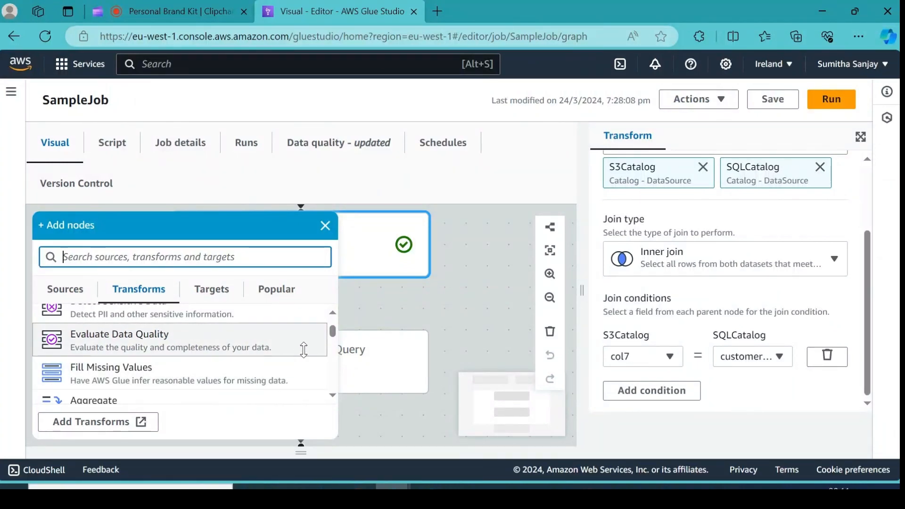
{"action": "scroll", "coordinate": [304, 351], "scroll_direction": "down", "scroll_amount": 1}
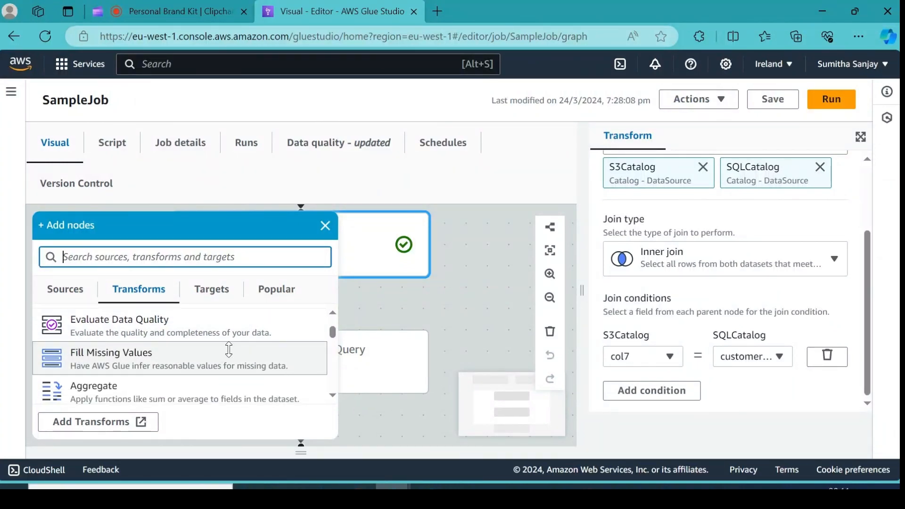
{"action": "scroll", "coordinate": [233, 349], "scroll_direction": "down", "scroll_amount": 1}
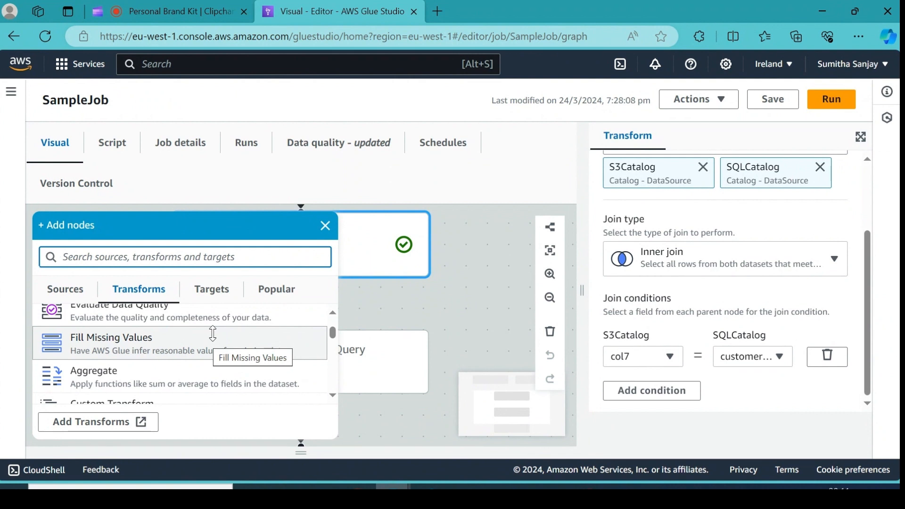
{"action": "scroll", "coordinate": [207, 336], "scroll_direction": "down", "scroll_amount": 1}
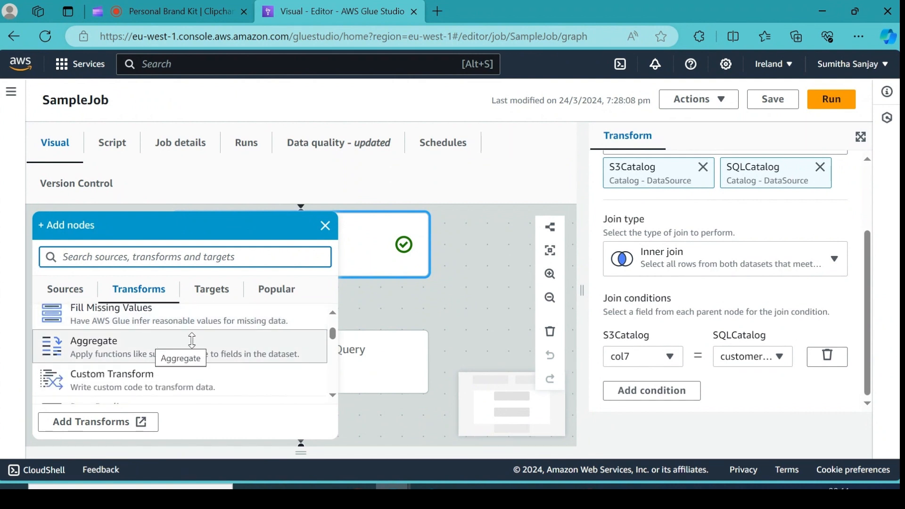
{"action": "scroll", "coordinate": [258, 335], "scroll_direction": "down", "scroll_amount": 1}
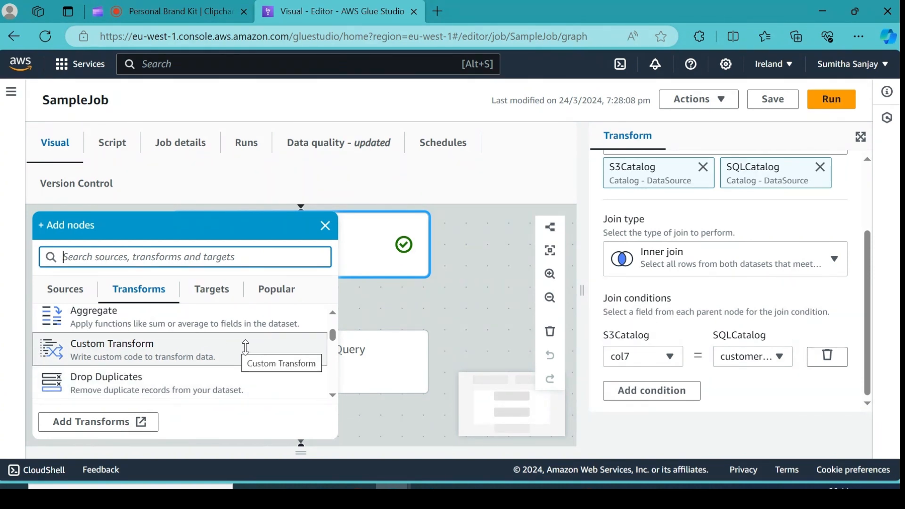
{"action": "scroll", "coordinate": [229, 347], "scroll_direction": "down", "scroll_amount": 2}
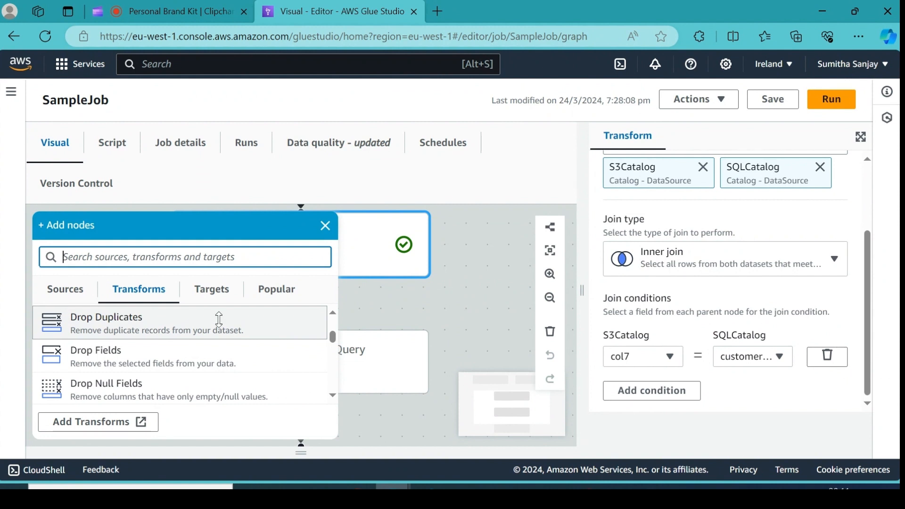
{"action": "scroll", "coordinate": [229, 323], "scroll_direction": "down", "scroll_amount": 2}
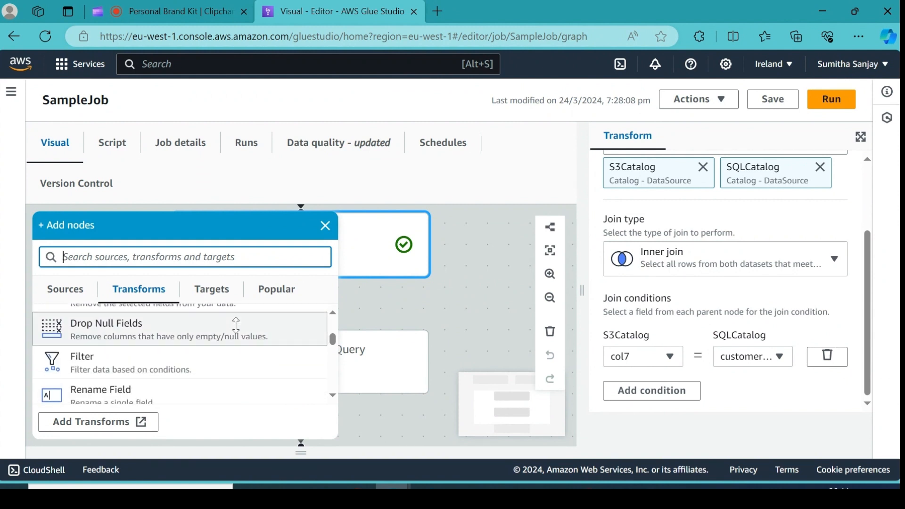
{"action": "scroll", "coordinate": [283, 349], "scroll_direction": "down", "scroll_amount": 1}
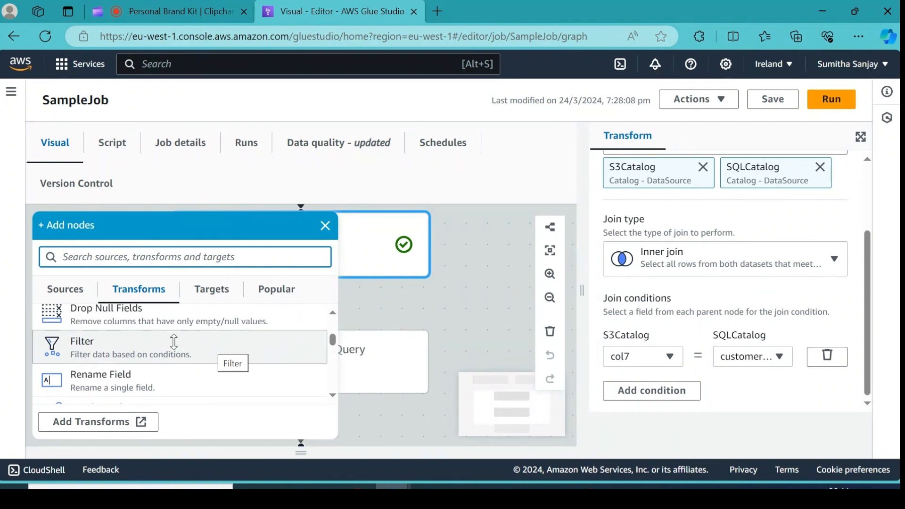
{"action": "scroll", "coordinate": [174, 342], "scroll_direction": "down", "scroll_amount": 1}
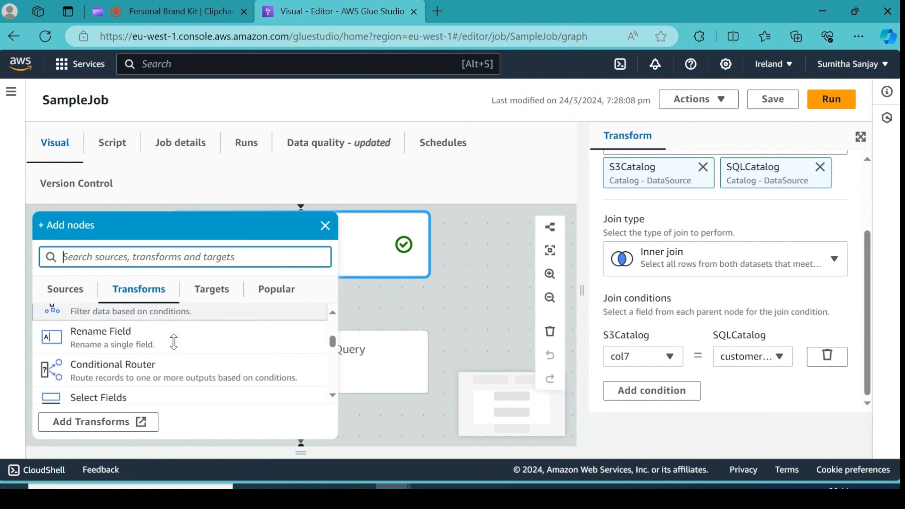
{"action": "scroll", "coordinate": [243, 380], "scroll_direction": "down", "scroll_amount": 1}
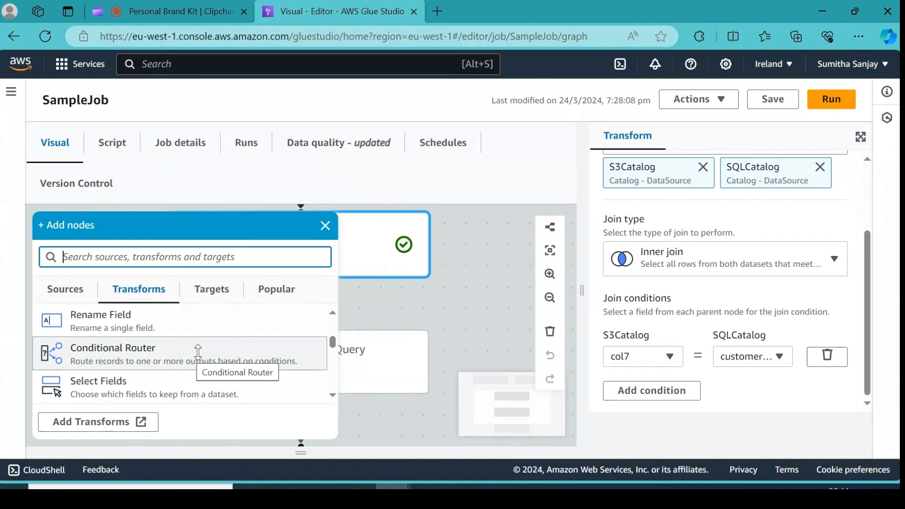
{"action": "scroll", "coordinate": [193, 352], "scroll_direction": "down", "scroll_amount": 3}
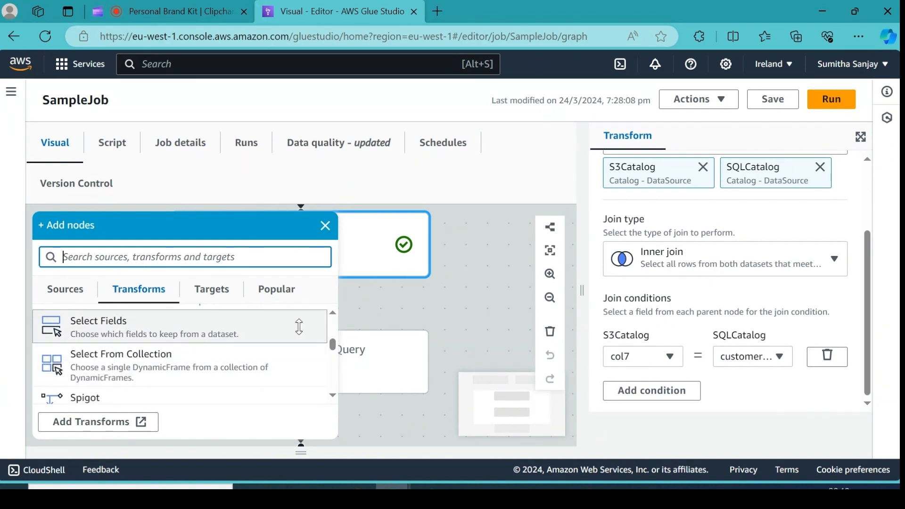
{"action": "scroll", "coordinate": [298, 329], "scroll_direction": "down", "scroll_amount": 8}
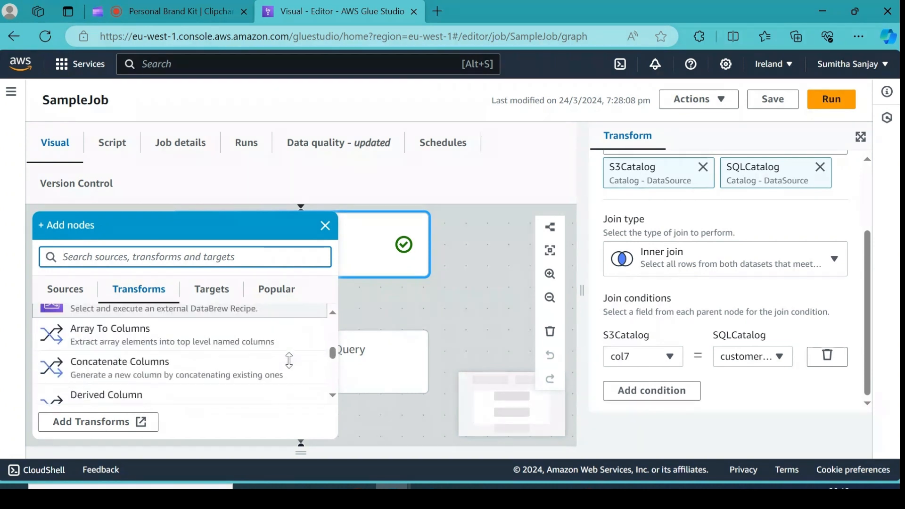
{"action": "scroll", "coordinate": [289, 360], "scroll_direction": "down", "scroll_amount": 10}
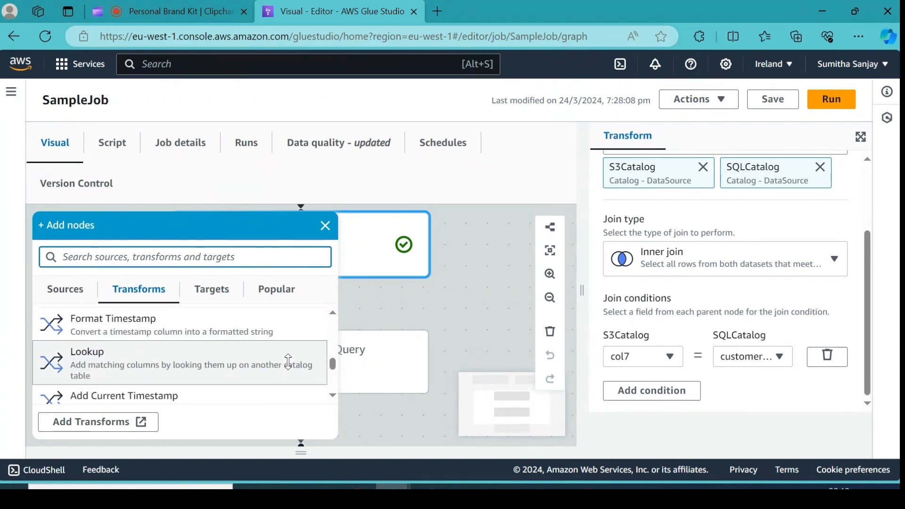
{"action": "scroll", "coordinate": [288, 361], "scroll_direction": "down", "scroll_amount": 5}
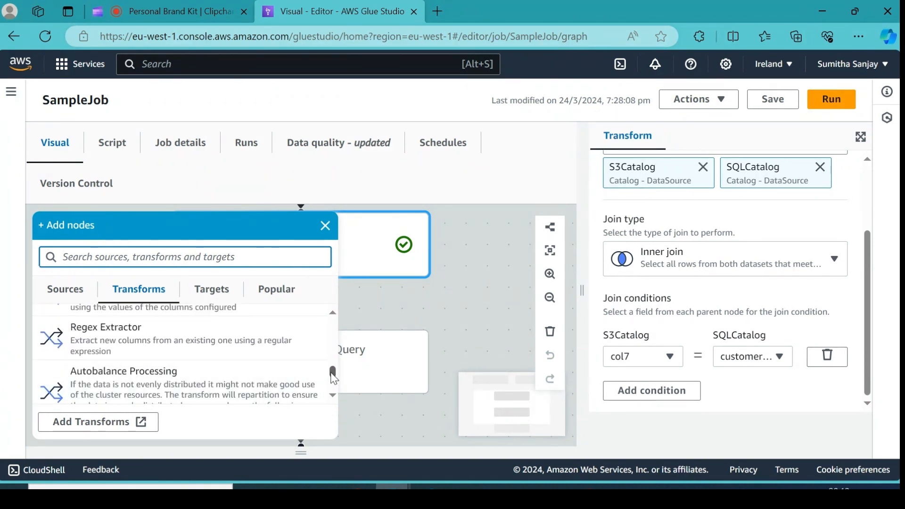
{"action": "left_click_drag", "start_coordinate": [332, 377], "coordinate": [332, 319]}
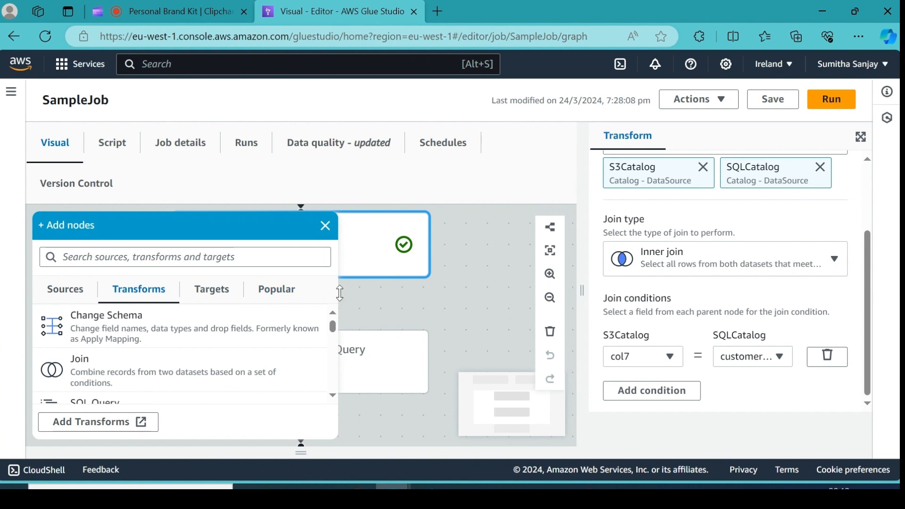
{"action": "left_click", "coordinate": [221, 290]}
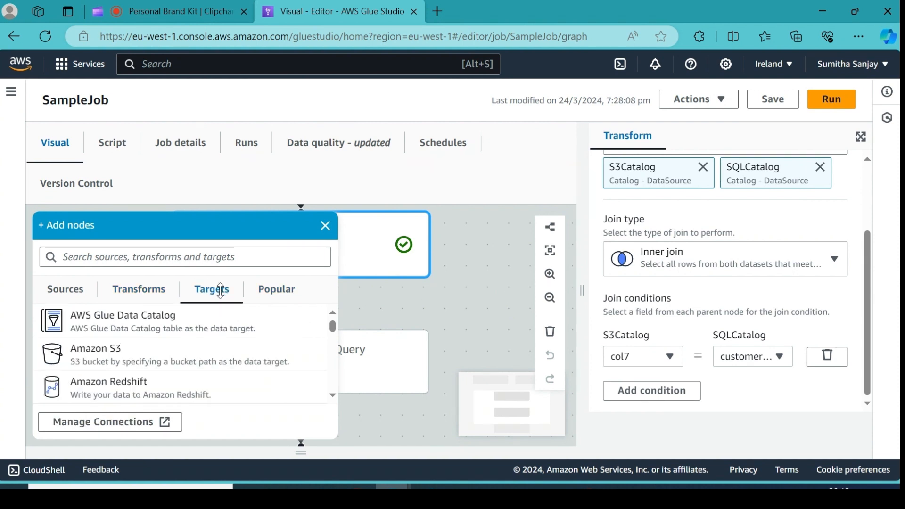
{"action": "left_click", "coordinate": [139, 289]}
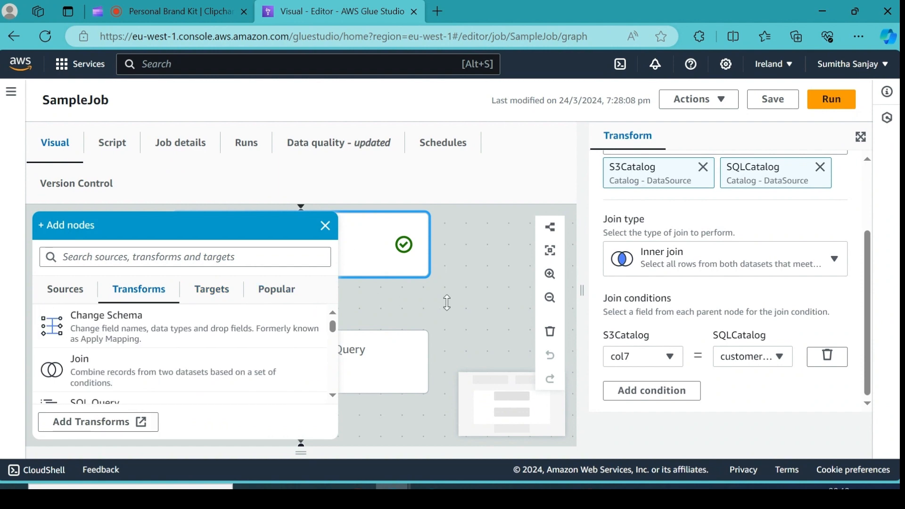
Open the SQL Query node's transform properties and enlarge the graph area so the whole chain from sources to Amazon S3 shows
{"action": "left_click", "coordinate": [372, 356]}
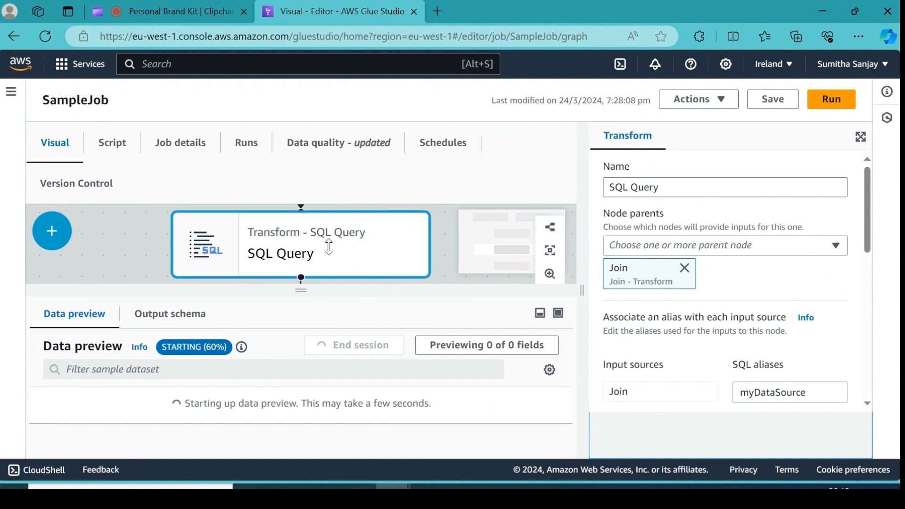
{"action": "scroll", "coordinate": [341, 243], "scroll_direction": "up", "scroll_amount": 1}
{"action": "scroll", "coordinate": [466, 244], "scroll_direction": "down", "scroll_amount": 1}
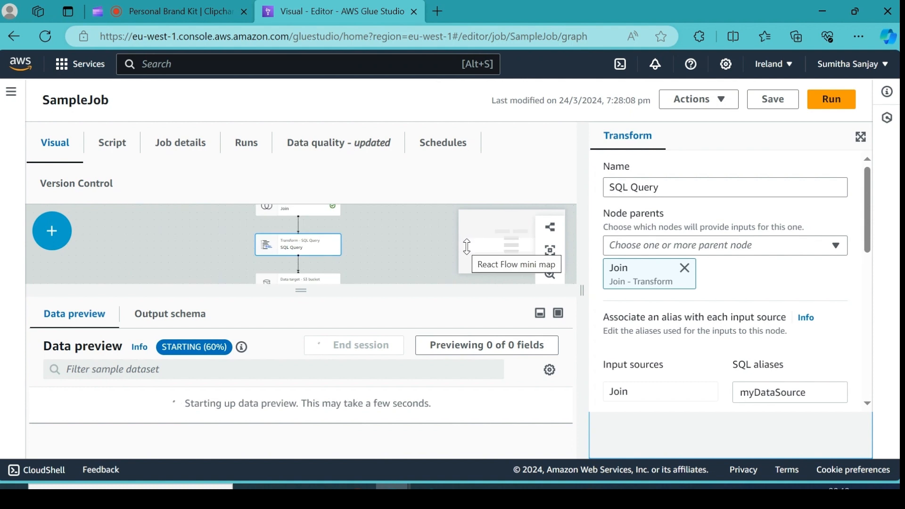
{"action": "left_click_drag", "start_coordinate": [301, 291], "coordinate": [301, 387]}
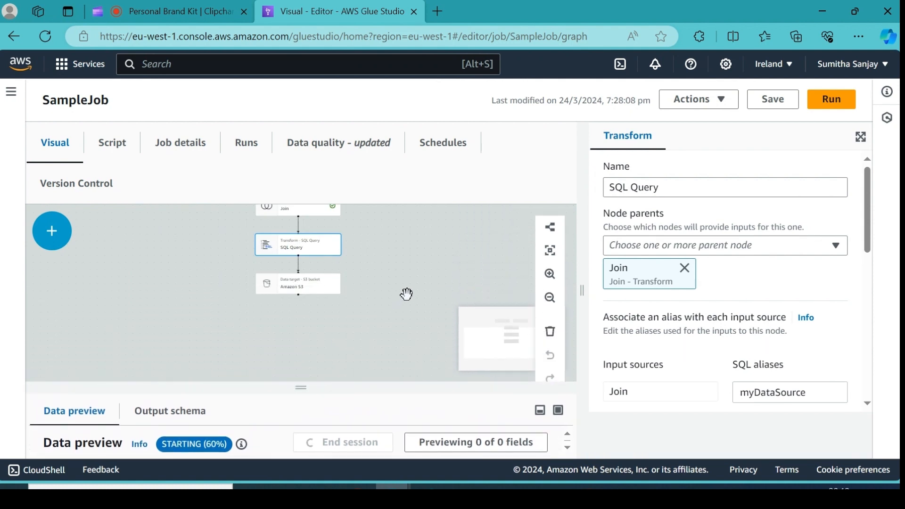
{"action": "scroll", "coordinate": [424, 277], "scroll_direction": "up", "scroll_amount": 1}
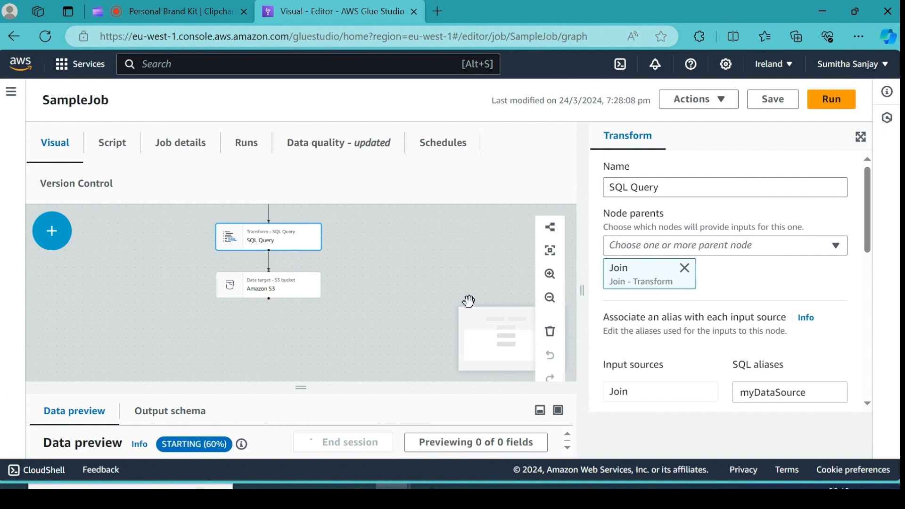
{"action": "left_click_drag", "start_coordinate": [351, 236], "coordinate": [350, 312]}
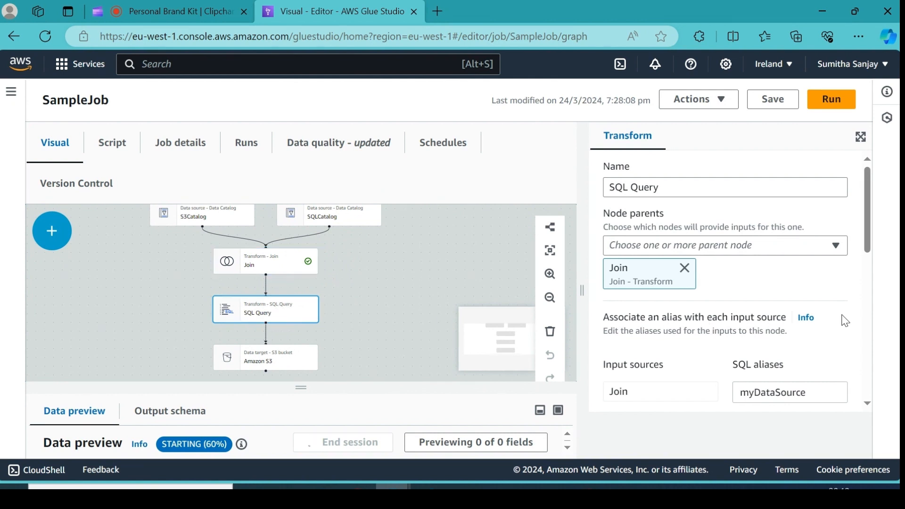
Examine the SQL Query node's alias for the Join input and its SQL statement, leaving both as they are
{"action": "scroll", "coordinate": [800, 283], "scroll_direction": "down", "scroll_amount": 3}
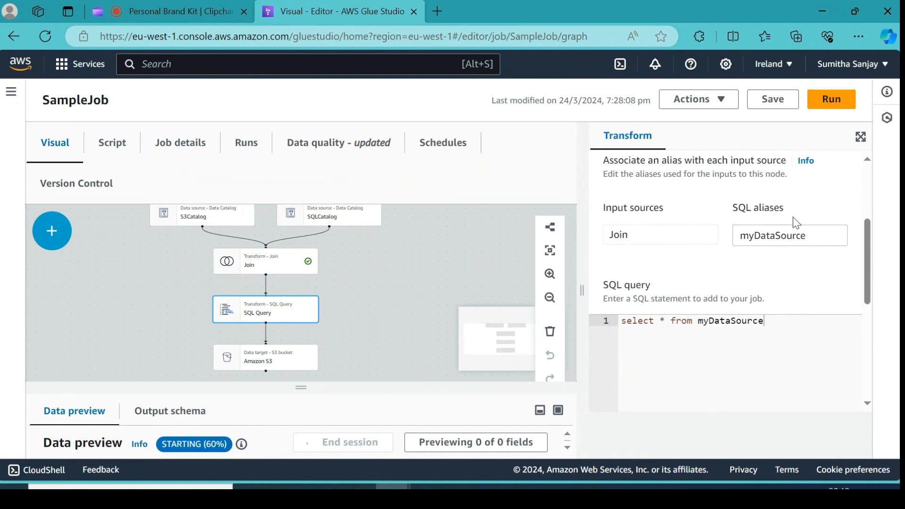
{"action": "left_click", "coordinate": [825, 235]}
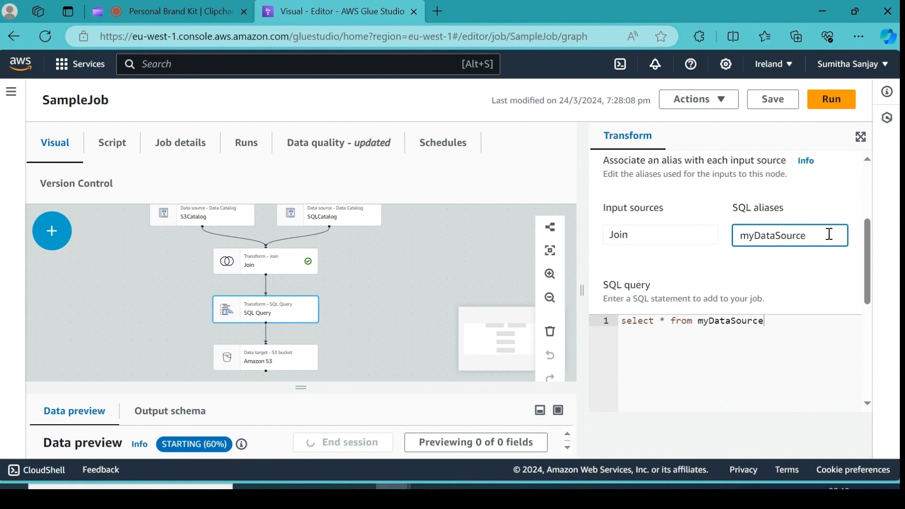
{"action": "left_click_drag", "start_coordinate": [829, 235], "coordinate": [734, 235]}
{"action": "left_click", "coordinate": [834, 231]}
{"action": "scroll", "coordinate": [804, 272], "scroll_direction": "down", "scroll_amount": 2}
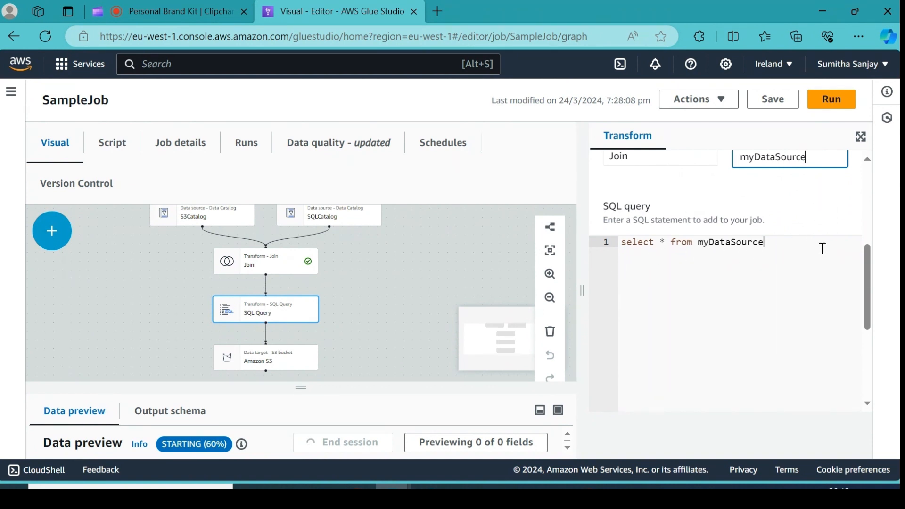
{"action": "scroll", "coordinate": [823, 249], "scroll_direction": "up", "scroll_amount": 2}
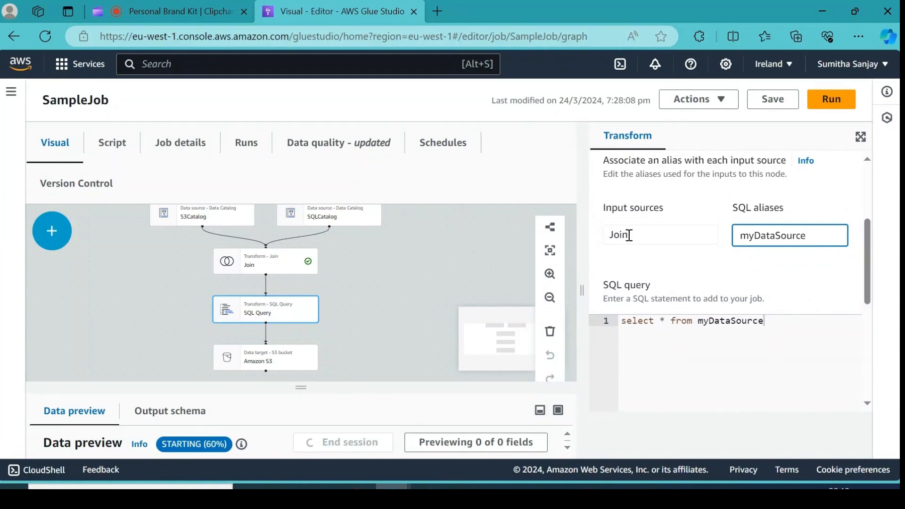
Examine the Join node's output schema through its last columns, including customer_id, and check the node's join type and join condition
{"action": "left_click", "coordinate": [275, 272]}
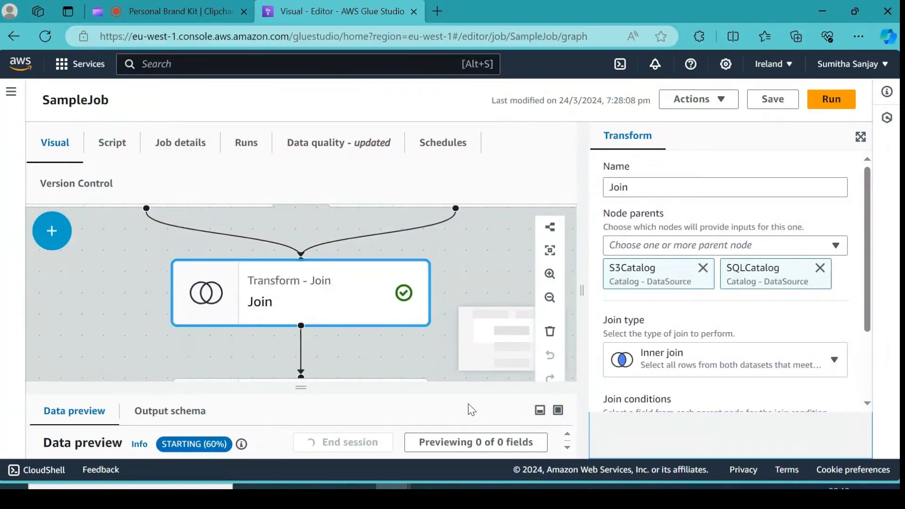
{"action": "left_click_drag", "start_coordinate": [308, 385], "coordinate": [304, 272]}
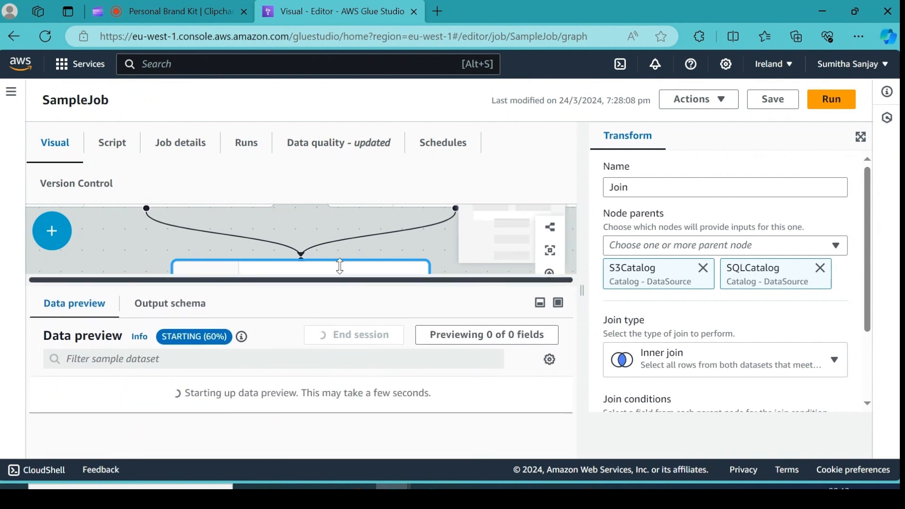
{"action": "left_click", "coordinate": [178, 300]}
{"action": "scroll", "coordinate": [518, 374], "scroll_direction": "down", "scroll_amount": 3}
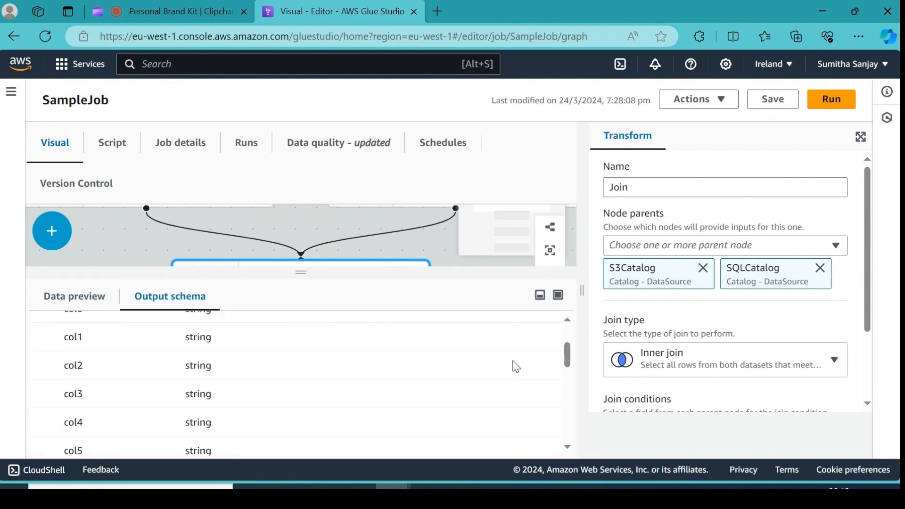
{"action": "scroll", "coordinate": [513, 370], "scroll_direction": "up", "scroll_amount": 3}
{"action": "scroll", "coordinate": [177, 377], "scroll_direction": "down", "scroll_amount": 2}
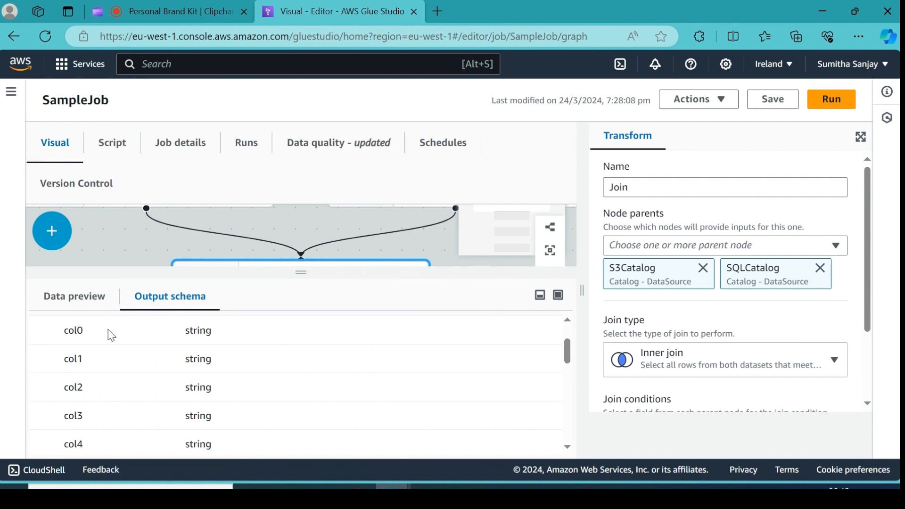
{"action": "scroll", "coordinate": [111, 336], "scroll_direction": "down", "scroll_amount": 4}
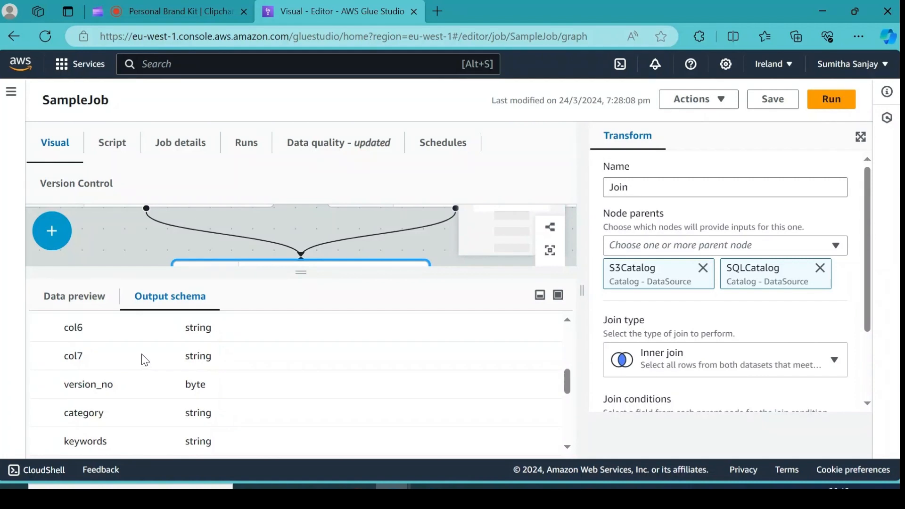
{"action": "scroll", "coordinate": [134, 352], "scroll_direction": "down", "scroll_amount": 3}
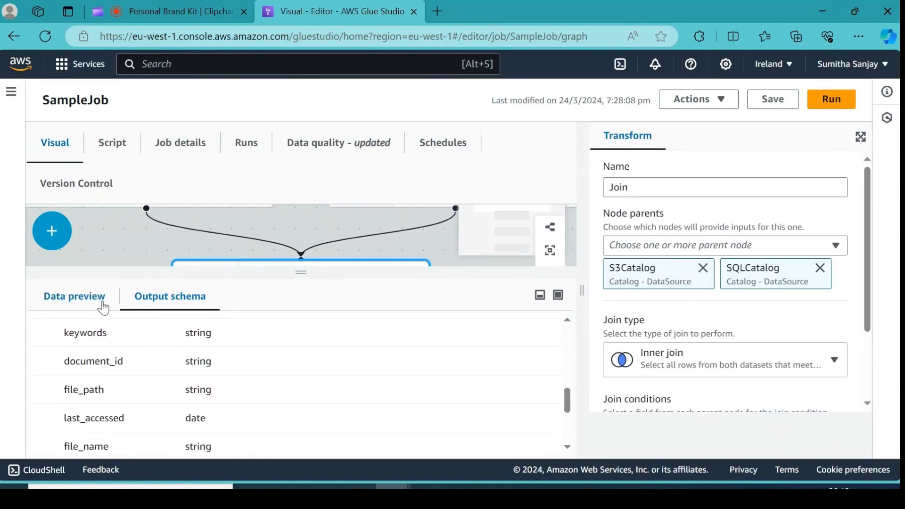
{"action": "scroll", "coordinate": [352, 404], "scroll_direction": "down", "scroll_amount": 3}
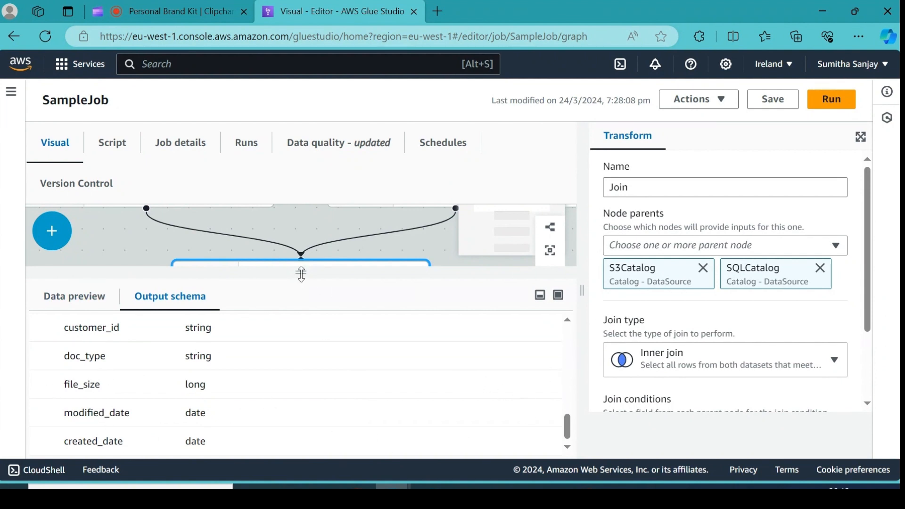
{"action": "left_click_drag", "start_coordinate": [301, 272], "coordinate": [301, 325]}
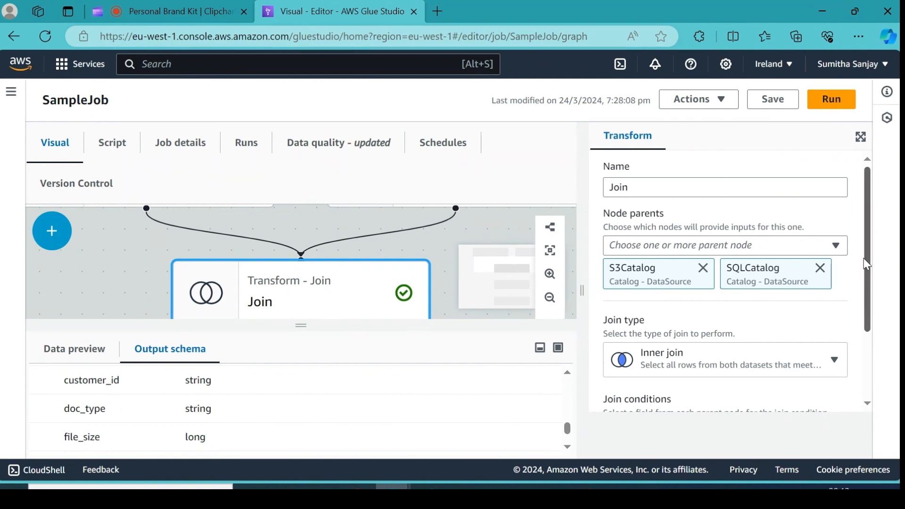
{"action": "left_click_drag", "start_coordinate": [871, 262], "coordinate": [881, 378]}
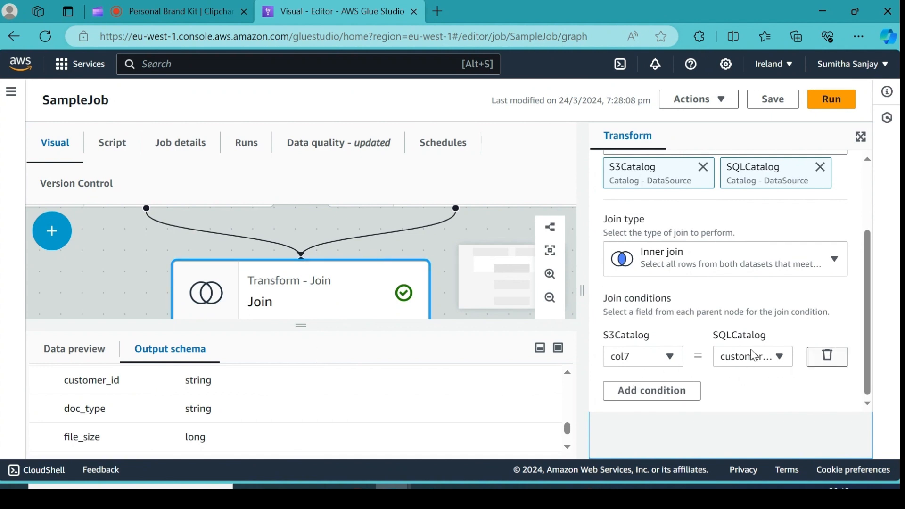
Review the SQL Query node's parent, the alias of its Join input and its SQL statement
{"action": "left_click_drag", "start_coordinate": [446, 255], "coordinate": [450, 217]}
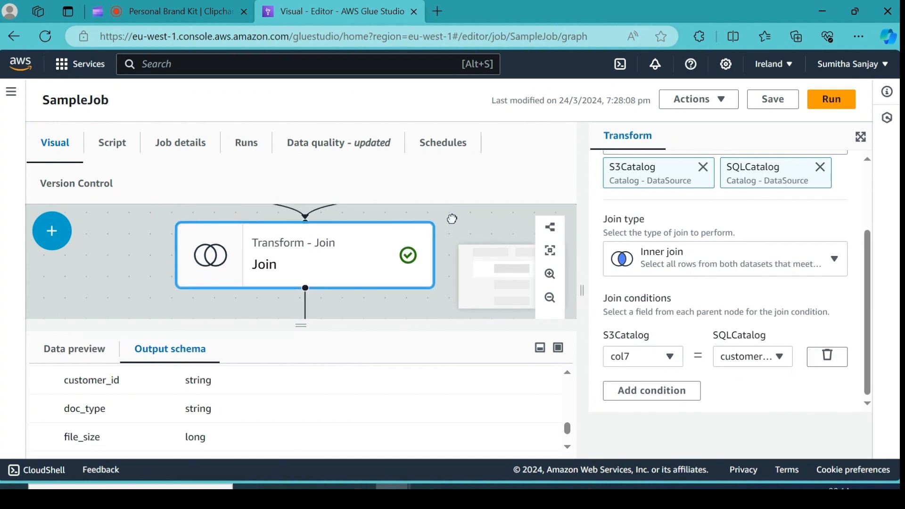
{"action": "left_click_drag", "start_coordinate": [290, 326], "coordinate": [299, 418]}
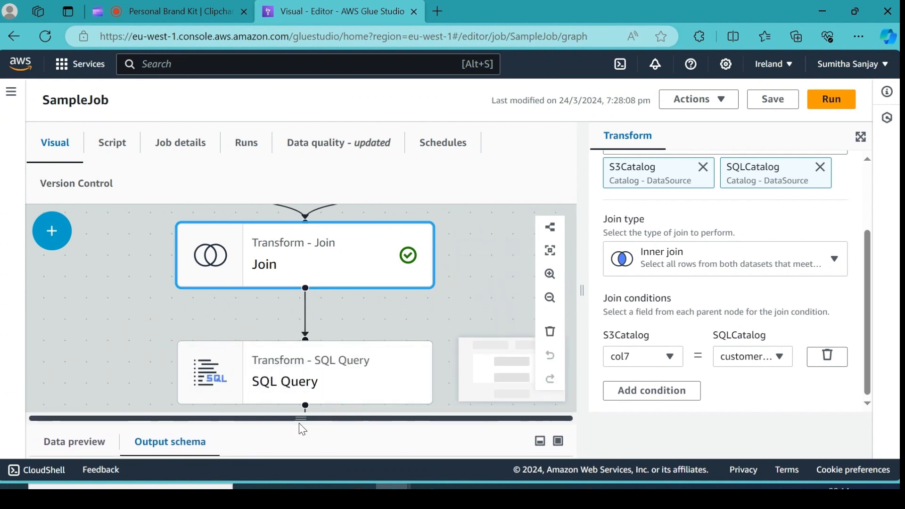
{"action": "left_click", "coordinate": [380, 377]}
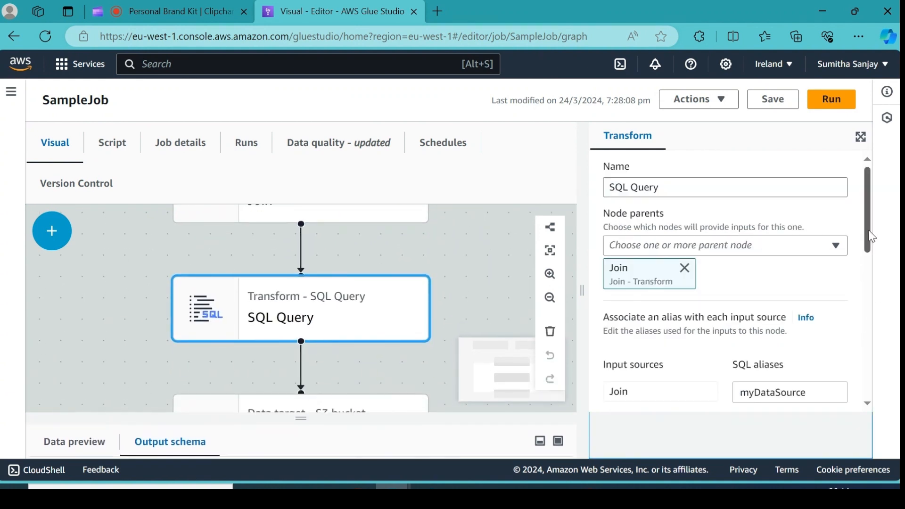
{"action": "scroll", "coordinate": [871, 236], "scroll_direction": "down", "scroll_amount": 3}
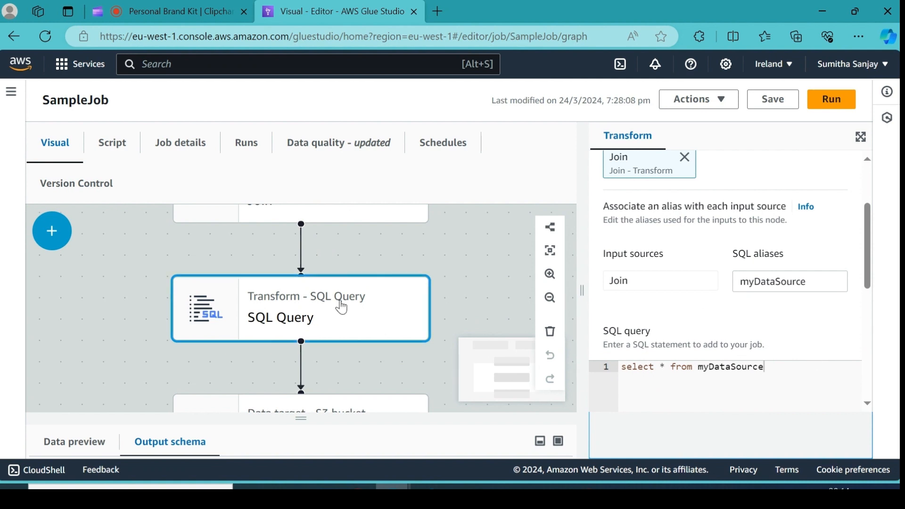
{"action": "scroll", "coordinate": [858, 245], "scroll_direction": "down", "scroll_amount": 2}
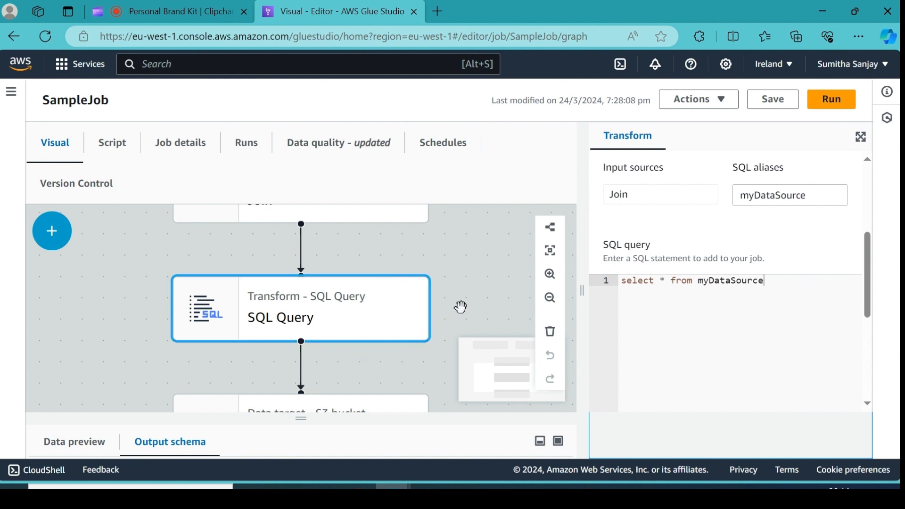
{"action": "scroll", "coordinate": [460, 307], "scroll_direction": "down", "scroll_amount": 3}
Open the Amazon S3 target node's properties and browse the node types that can be added, going through the available targets down to MongoDB
{"action": "left_click", "coordinate": [402, 381]}
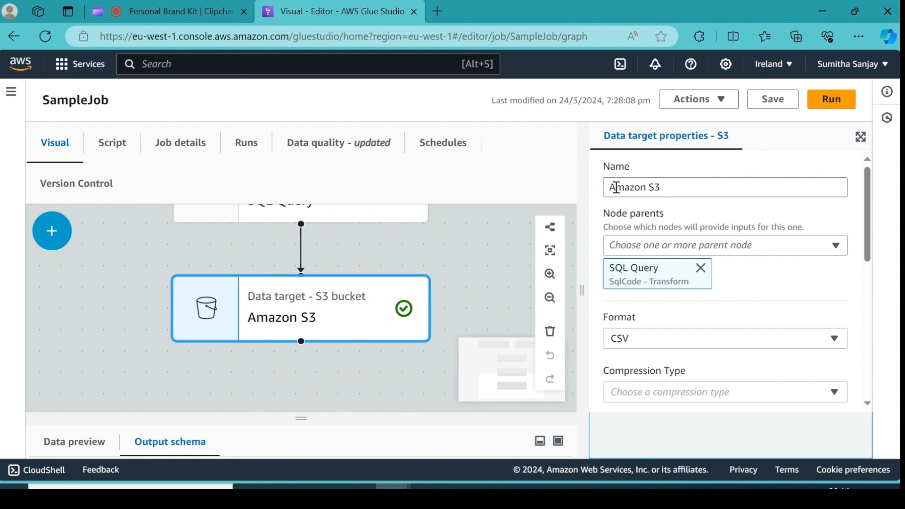
{"action": "left_click", "coordinate": [53, 233]}
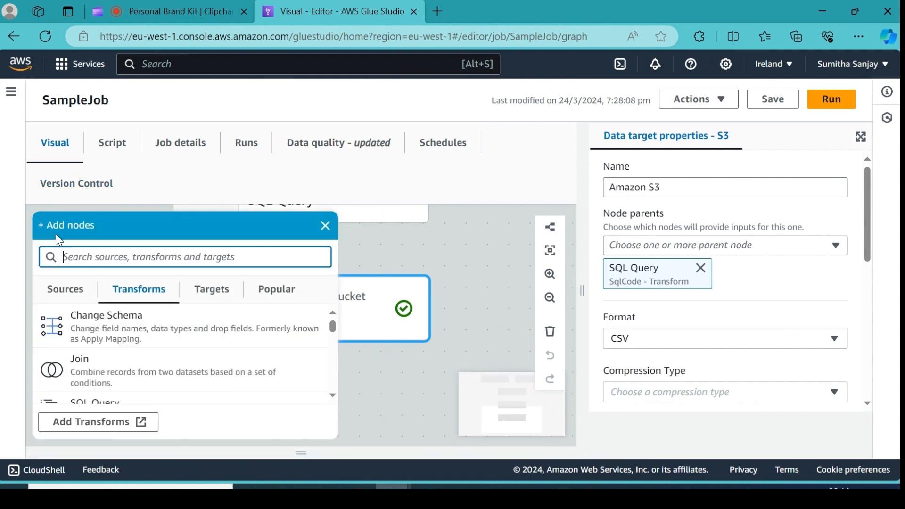
{"action": "left_click", "coordinate": [66, 290]}
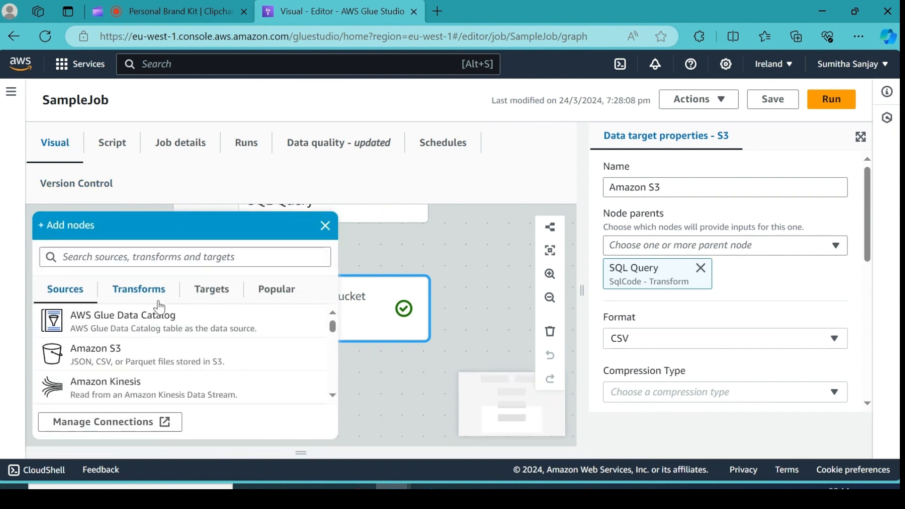
{"action": "left_click", "coordinate": [134, 291]}
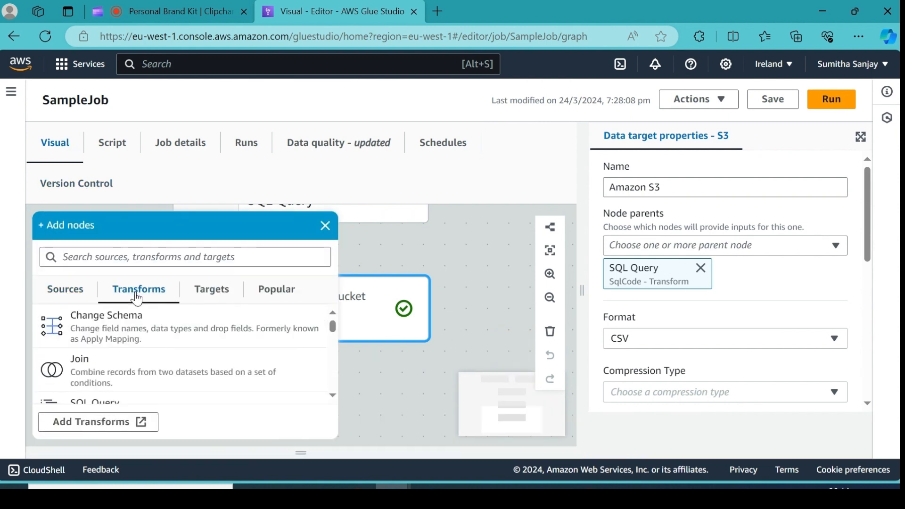
{"action": "left_click", "coordinate": [219, 298]}
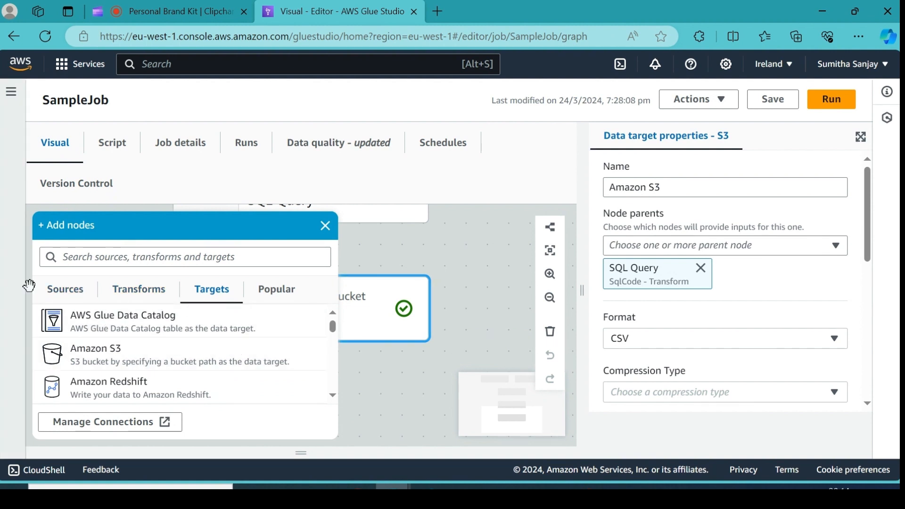
{"action": "scroll", "coordinate": [231, 330], "scroll_direction": "down", "scroll_amount": 2}
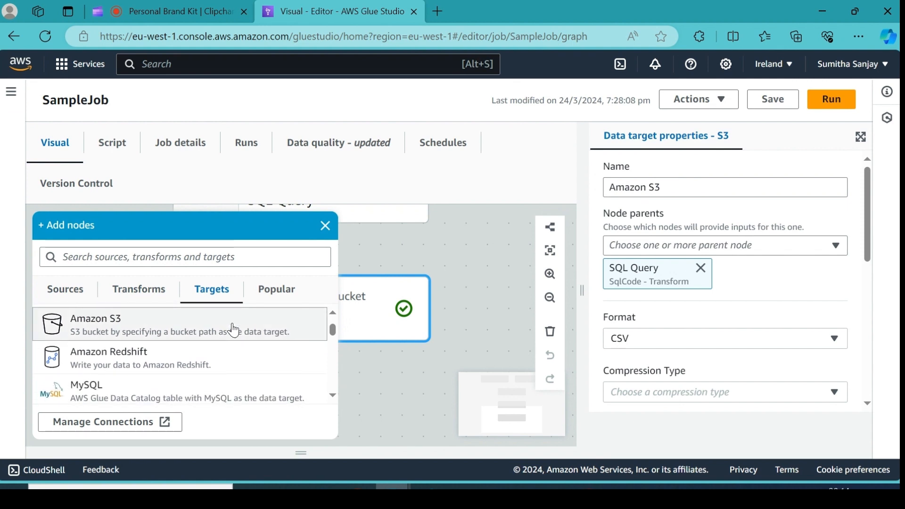
{"action": "scroll", "coordinate": [246, 354], "scroll_direction": "down", "scroll_amount": 5}
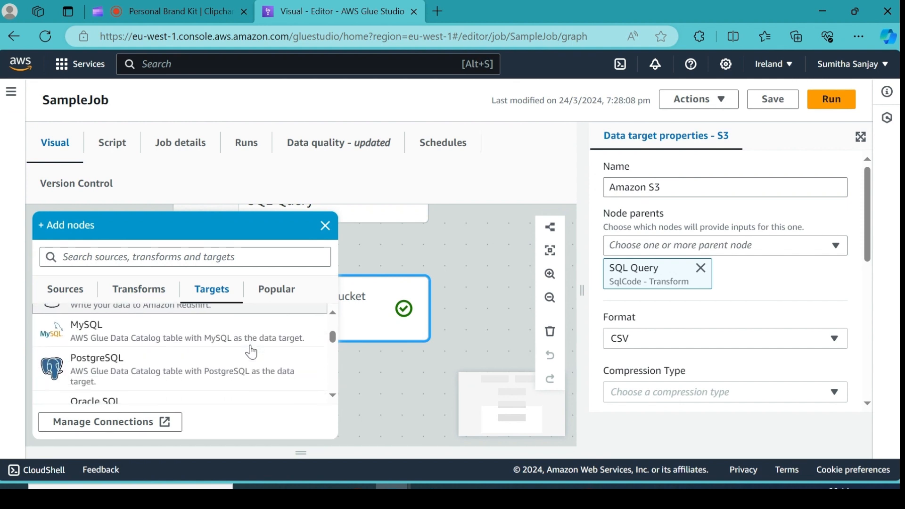
{"action": "scroll", "coordinate": [245, 359], "scroll_direction": "down", "scroll_amount": 6}
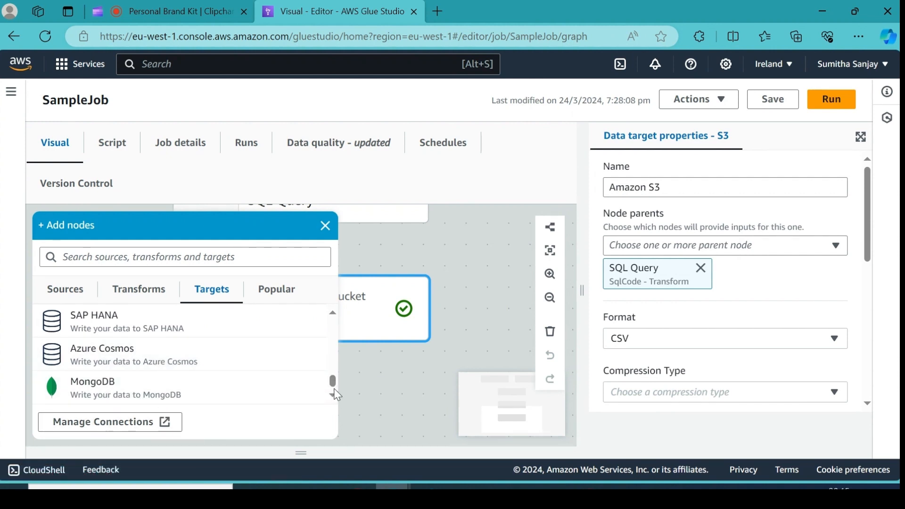
{"action": "left_click_drag", "start_coordinate": [336, 382], "coordinate": [337, 330]}
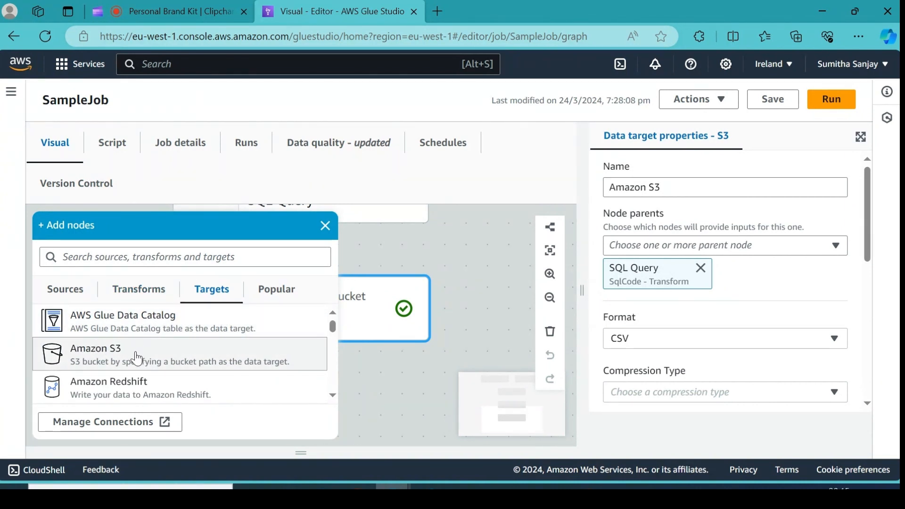
{"action": "left_click", "coordinate": [508, 312]}
{"action": "left_click", "coordinate": [477, 416]}
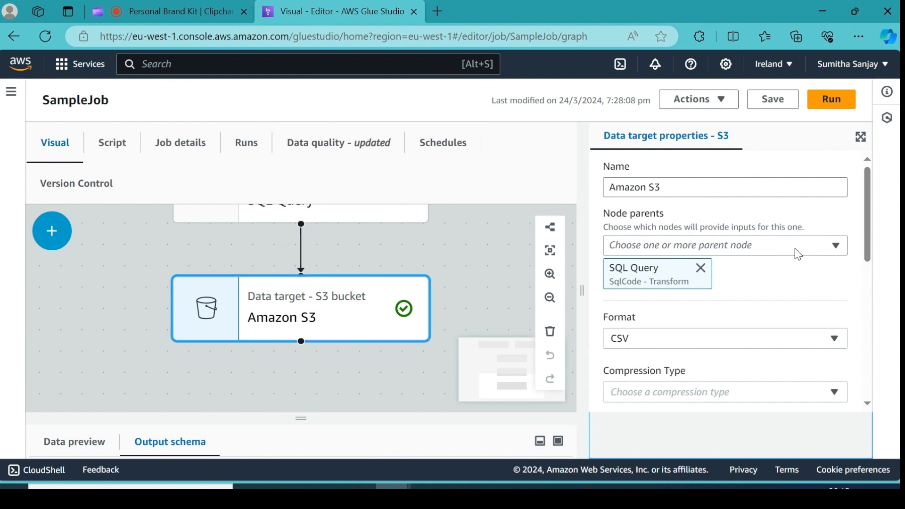
Look through the output formats offered for the Amazon S3 target, from JSON to Apache Iceberg, and close the choices without selecting another
{"action": "left_click_drag", "start_coordinate": [872, 191], "coordinate": [872, 206]}
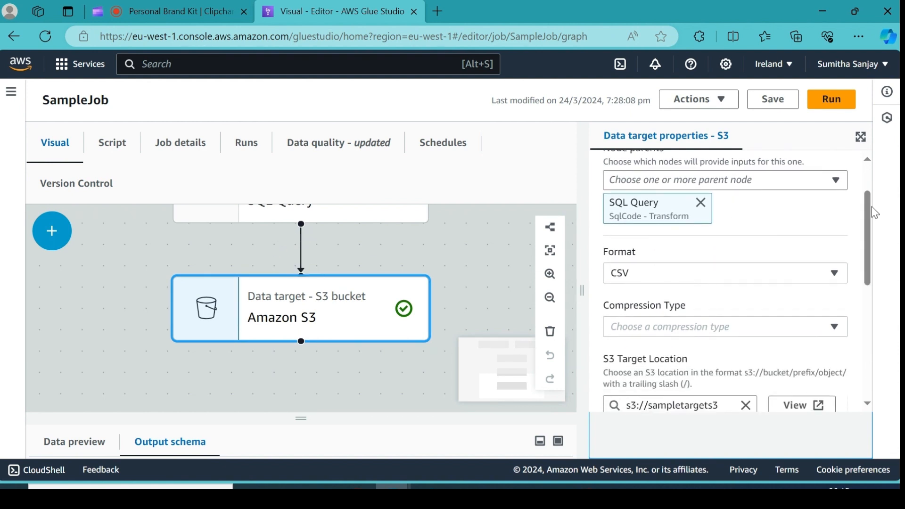
{"action": "left_click", "coordinate": [835, 273]}
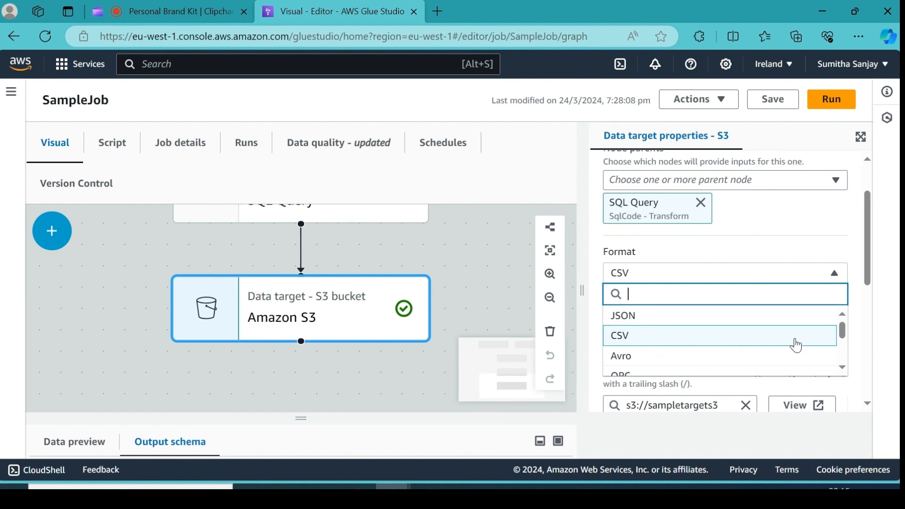
{"action": "scroll", "coordinate": [794, 345], "scroll_direction": "down", "scroll_amount": 3}
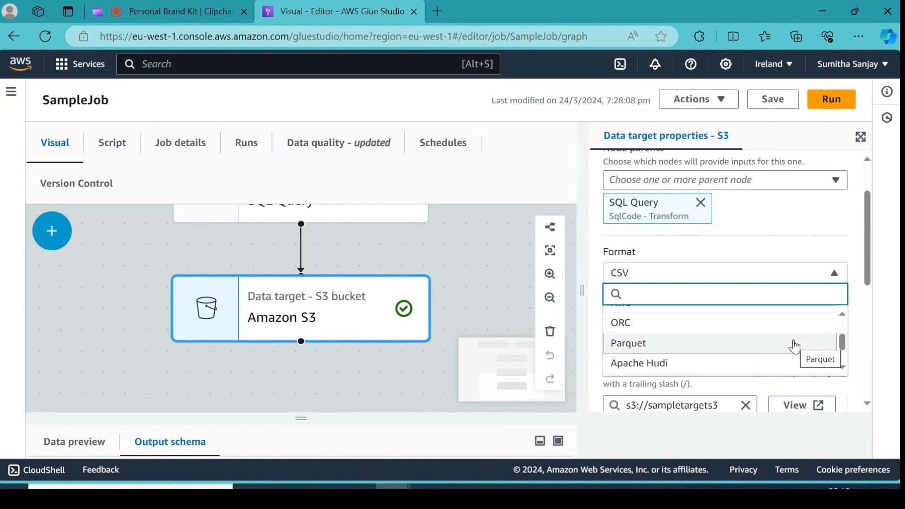
{"action": "scroll", "coordinate": [794, 346], "scroll_direction": "down", "scroll_amount": 3}
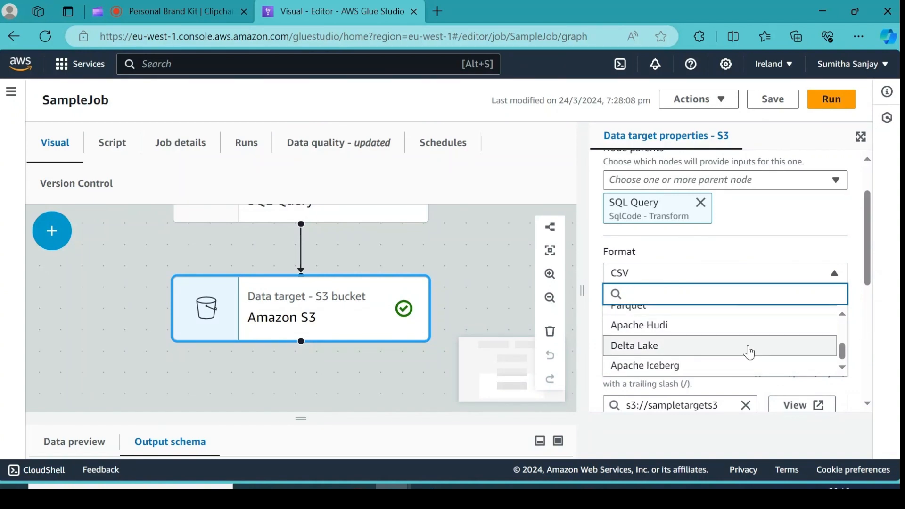
{"action": "scroll", "coordinate": [773, 347], "scroll_direction": "down", "scroll_amount": 3}
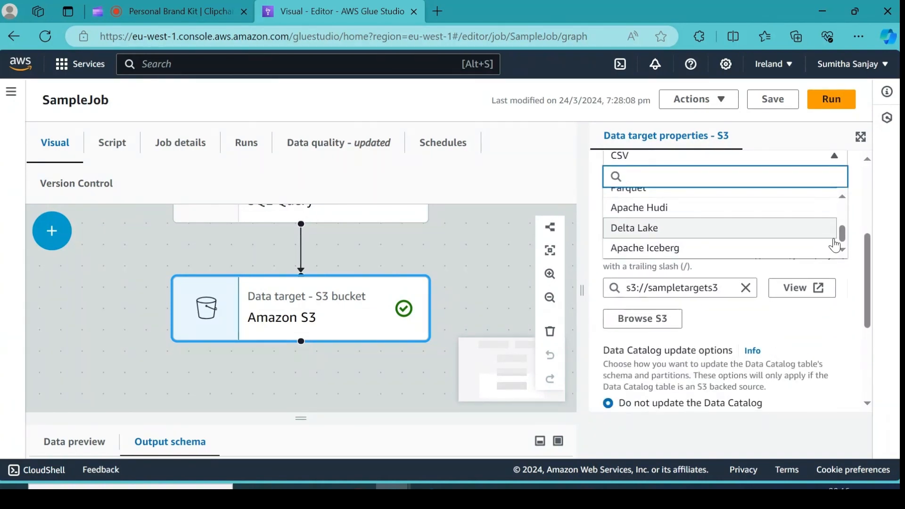
{"action": "left_click_drag", "start_coordinate": [842, 233], "coordinate": [843, 202]}
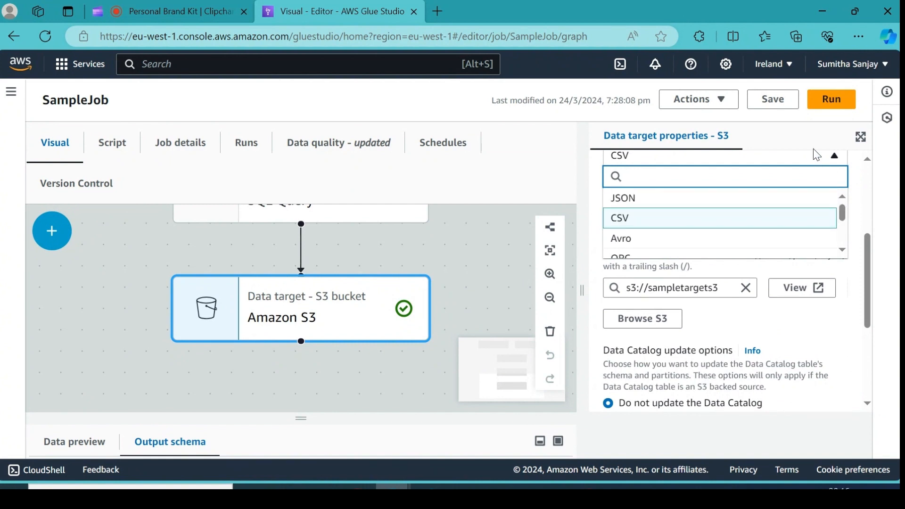
{"action": "scroll", "coordinate": [853, 210], "scroll_direction": "up", "scroll_amount": 1}
{"action": "left_click", "coordinate": [810, 171]}
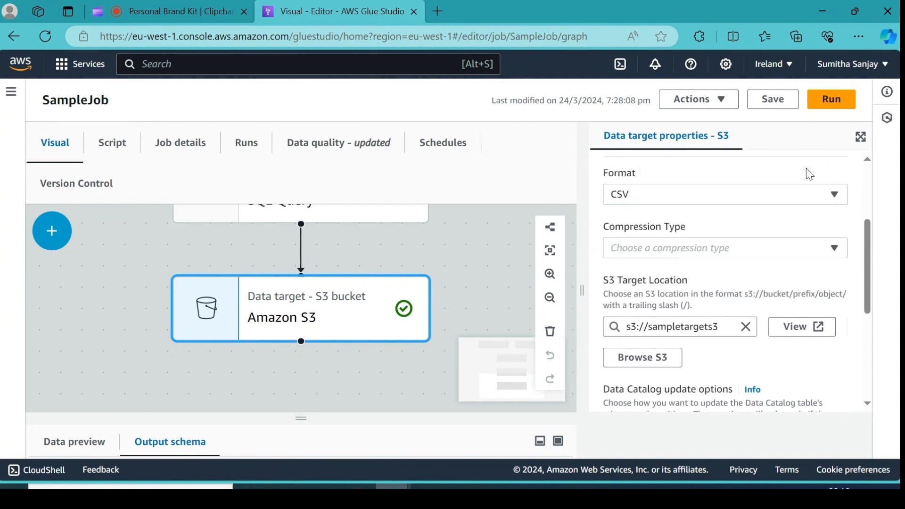
Check the compression types offered for the Amazon S3 target and the buckets available as its S3 target location, cancelling the bucket selection
{"action": "left_click", "coordinate": [835, 249]}
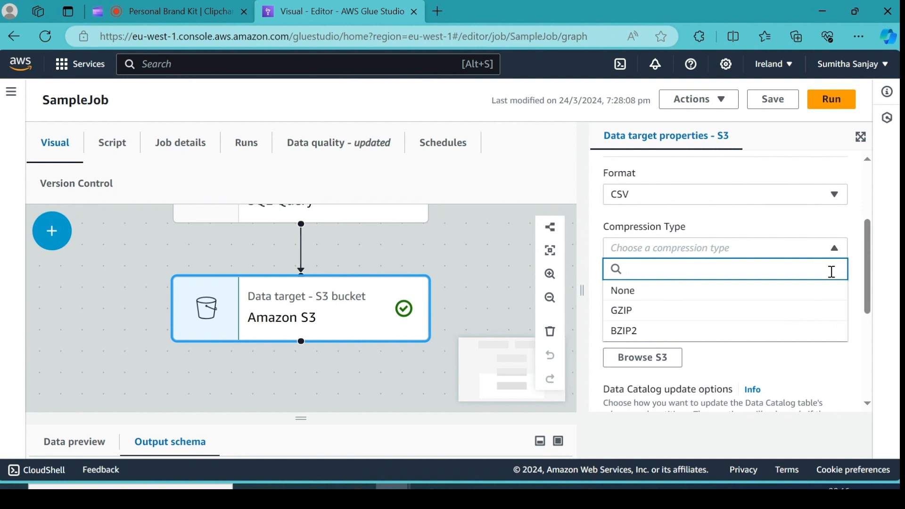
{"action": "left_click", "coordinate": [771, 224]}
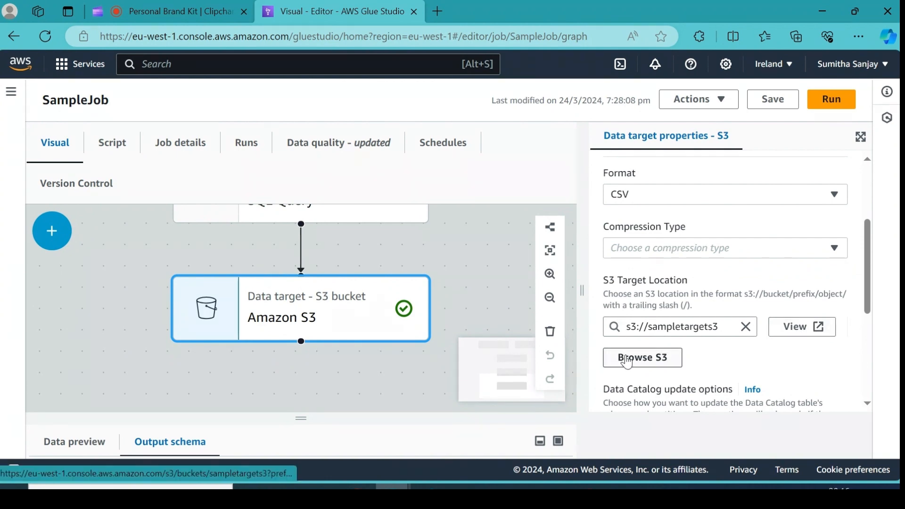
{"action": "left_click", "coordinate": [625, 359]}
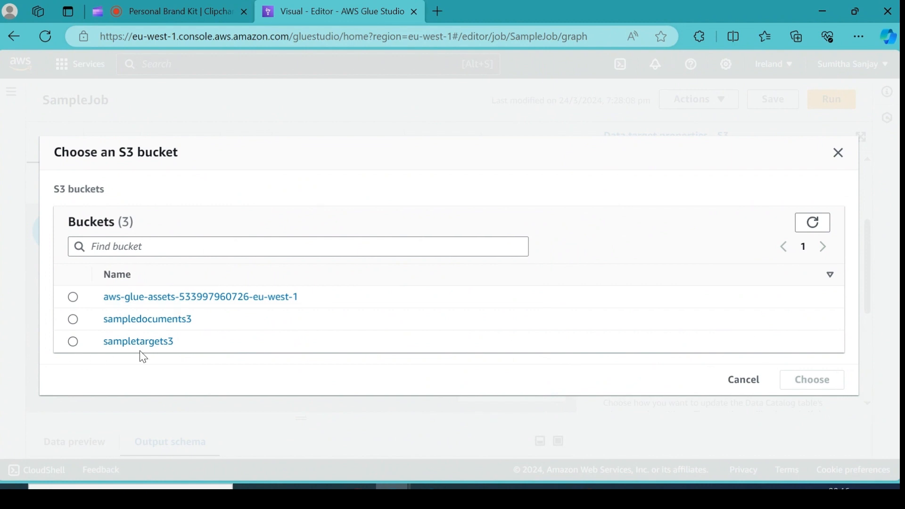
{"action": "left_click", "coordinate": [741, 381]}
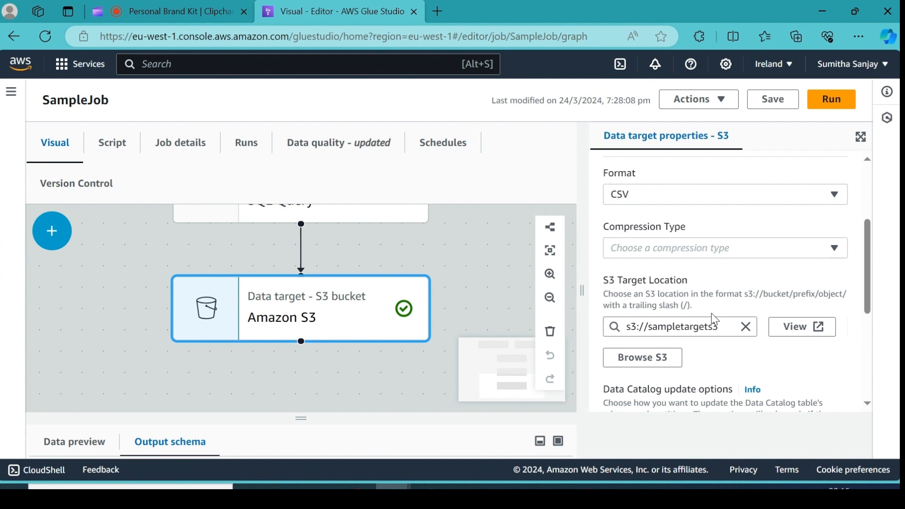
Review the Data Catalog update options and the optional partition keys setting of the Amazon S3 target
{"action": "scroll", "coordinate": [733, 307], "scroll_direction": "down", "scroll_amount": 5}
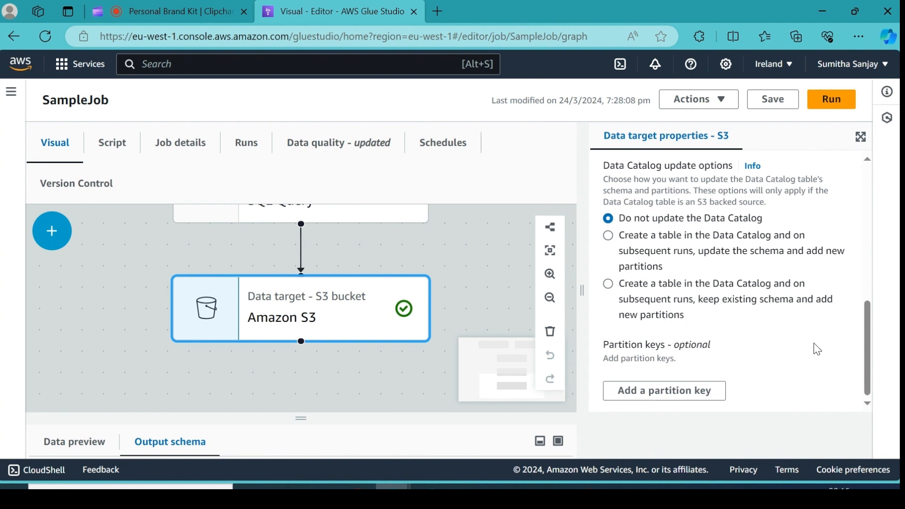
{"action": "scroll", "coordinate": [790, 355], "scroll_direction": "up", "scroll_amount": 2}
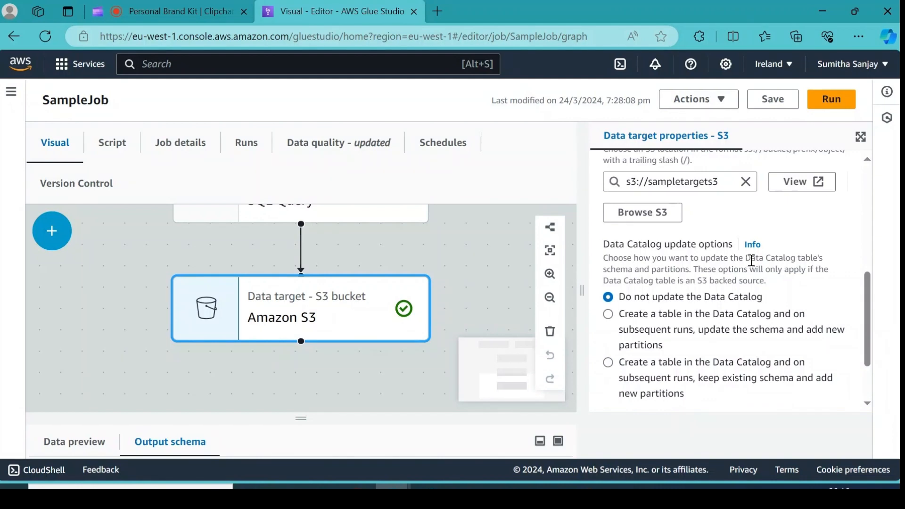
{"action": "scroll", "coordinate": [751, 260], "scroll_direction": "down", "scroll_amount": 2}
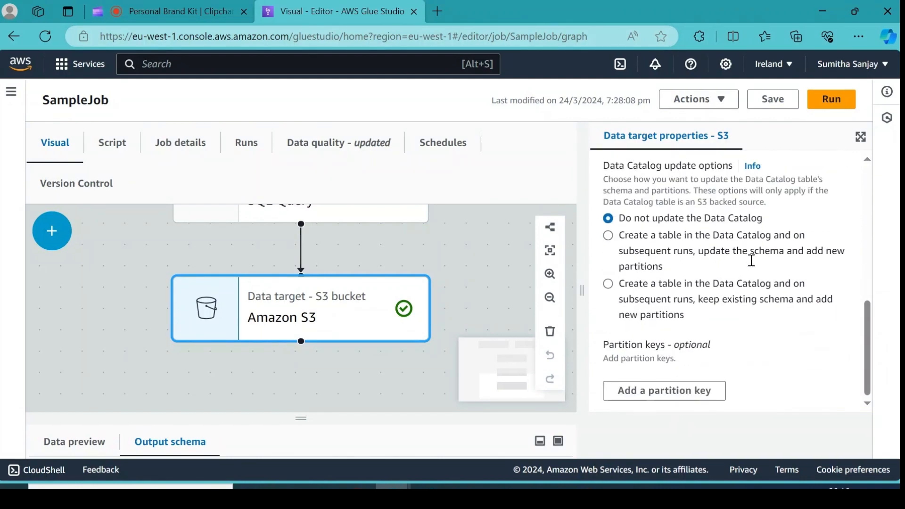
Add a partition key to the Amazon S3 target, look through the columns offered without choosing one, and close the node's properties
{"action": "left_click", "coordinate": [690, 400]}
{"action": "scroll", "coordinate": [813, 357], "scroll_direction": "down", "scroll_amount": 1}
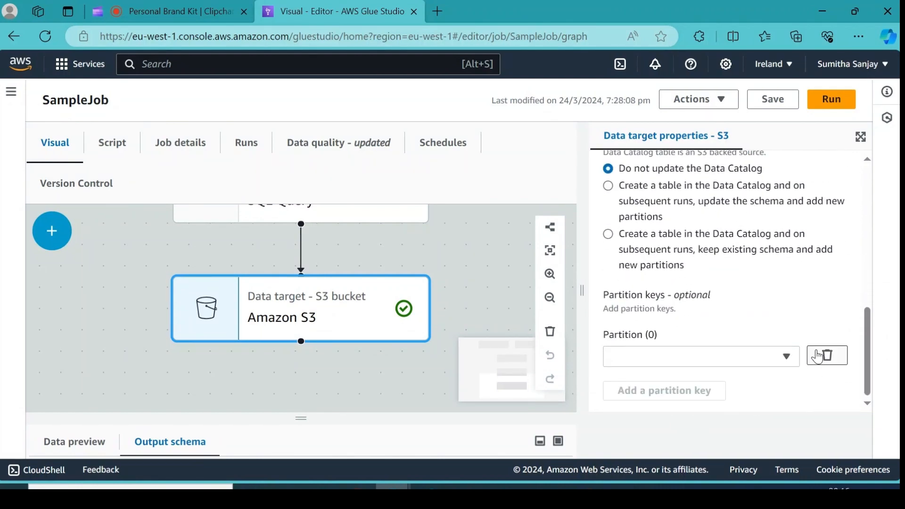
{"action": "left_click", "coordinate": [785, 357]}
{"action": "scroll", "coordinate": [771, 283], "scroll_direction": "down", "scroll_amount": 5}
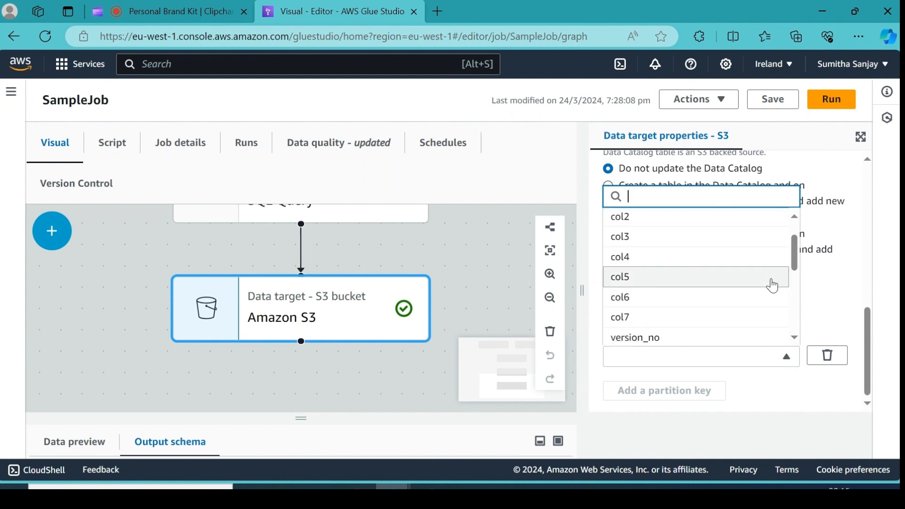
{"action": "scroll", "coordinate": [768, 284], "scroll_direction": "down", "scroll_amount": 1}
{"action": "scroll", "coordinate": [769, 282], "scroll_direction": "up", "scroll_amount": 5}
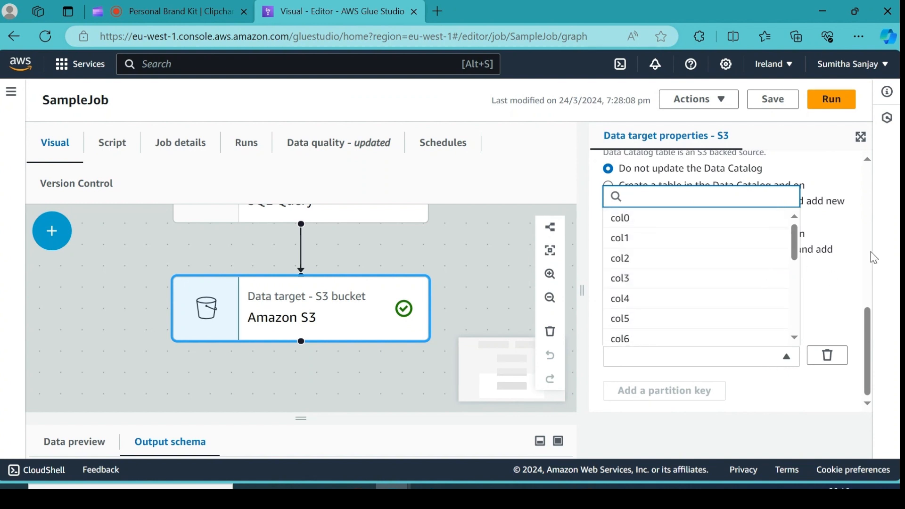
{"action": "left_click", "coordinate": [833, 299]}
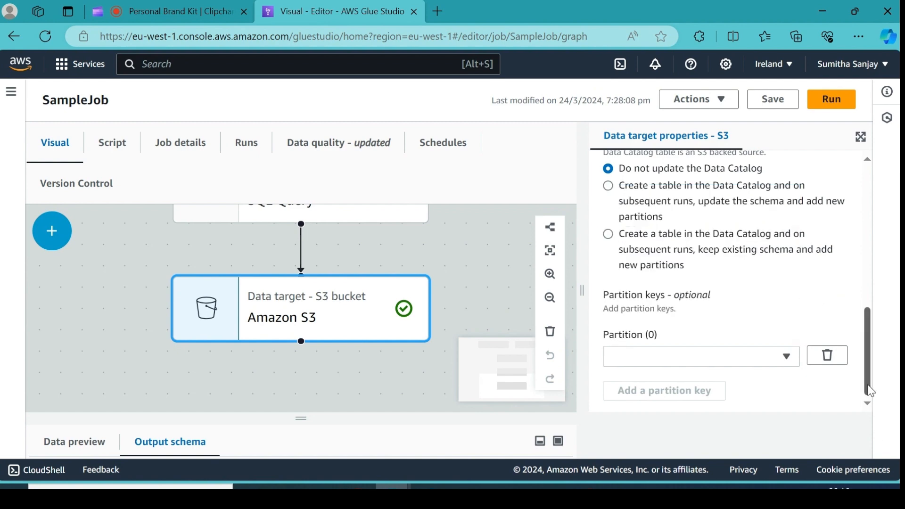
{"action": "left_click_drag", "start_coordinate": [872, 395], "coordinate": [874, 415]}
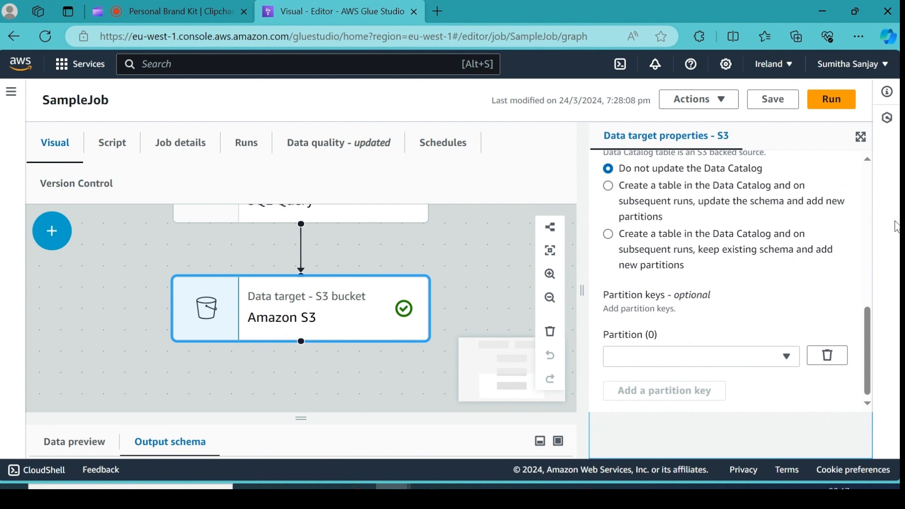
{"action": "left_click", "coordinate": [491, 269]}
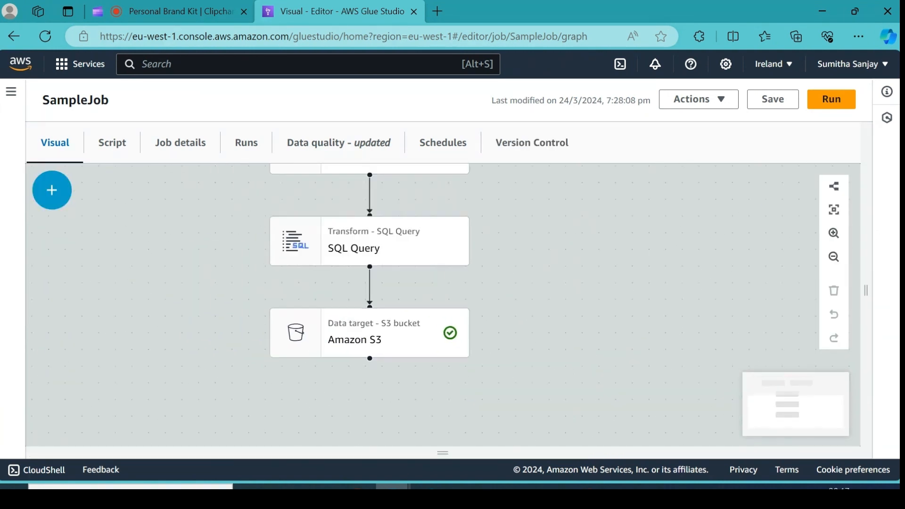
Save and run SampleJob, and open the details of the started run
{"action": "left_click", "coordinate": [786, 105]}
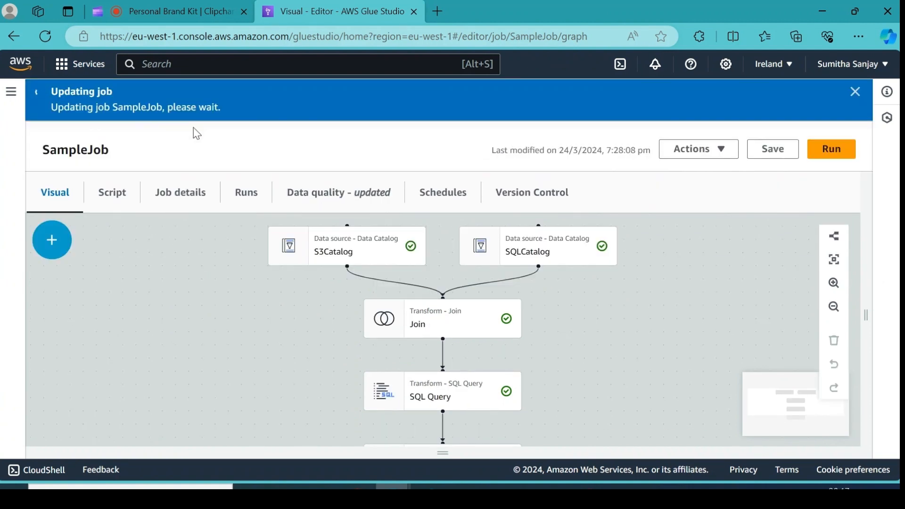
{"action": "left_click", "coordinate": [831, 156]}
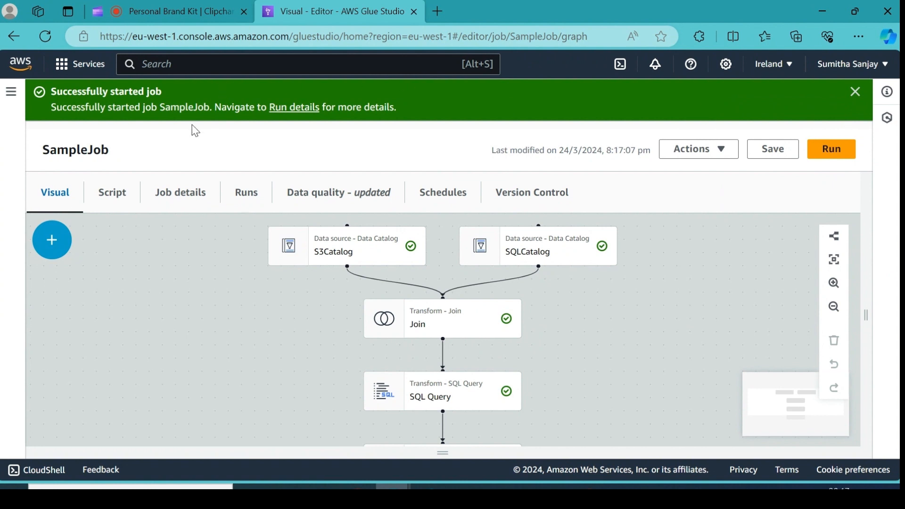
{"action": "left_click", "coordinate": [308, 108]}
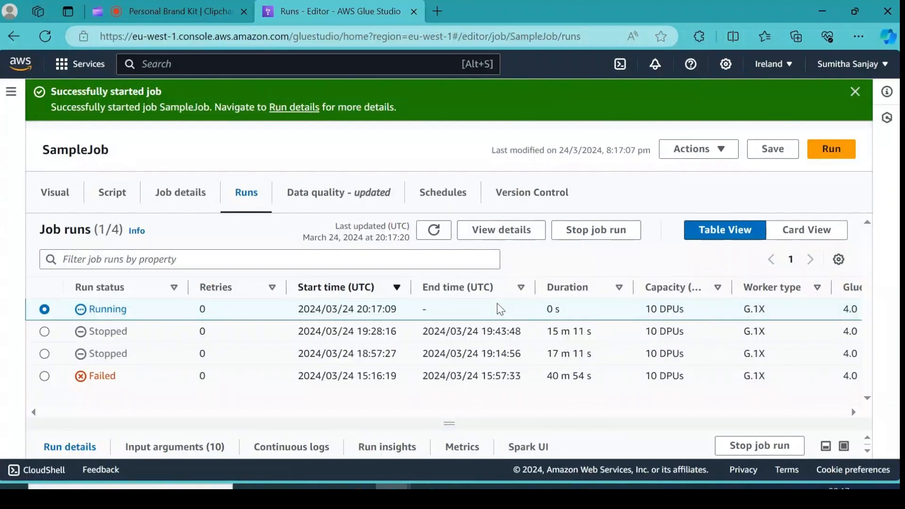
Return to the visual job graph and open the SQL Query node's data preview, enlarging the preview area
{"action": "left_click", "coordinate": [54, 195]}
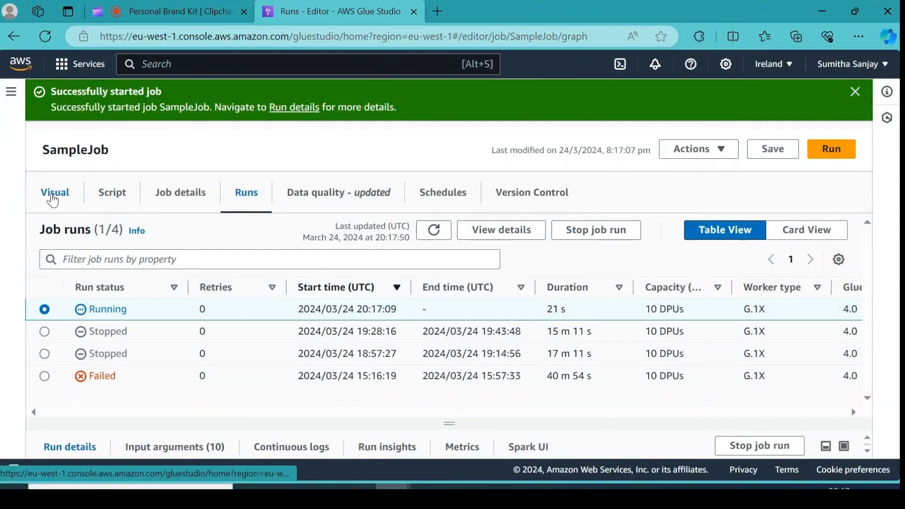
{"action": "left_click", "coordinate": [460, 297]}
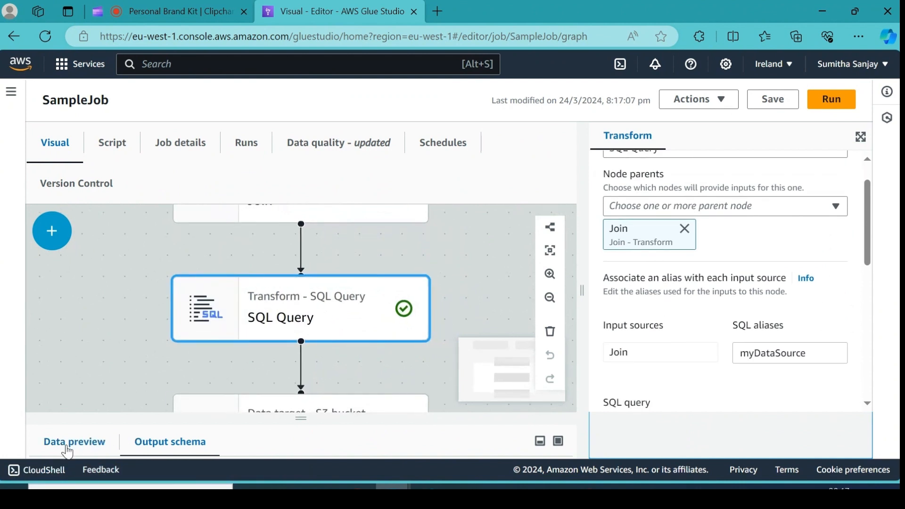
{"action": "left_click_drag", "start_coordinate": [297, 417], "coordinate": [316, 306]}
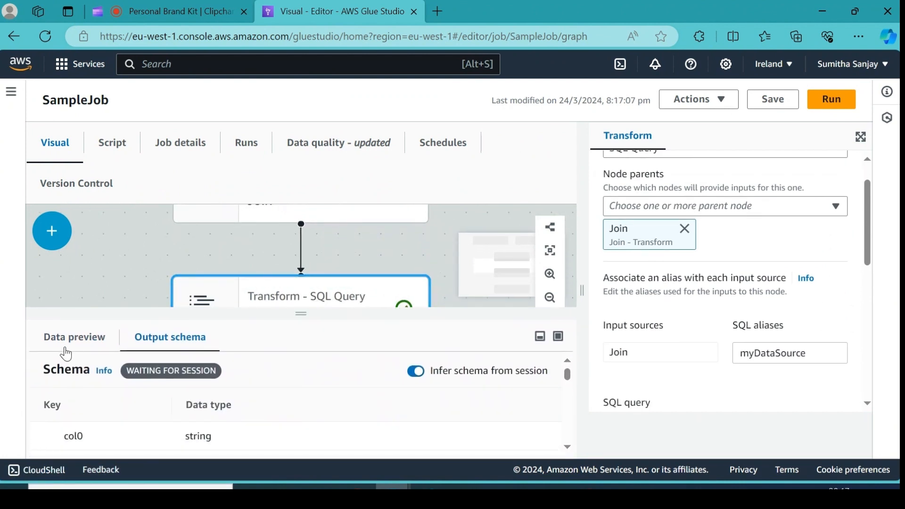
{"action": "left_click", "coordinate": [71, 340]}
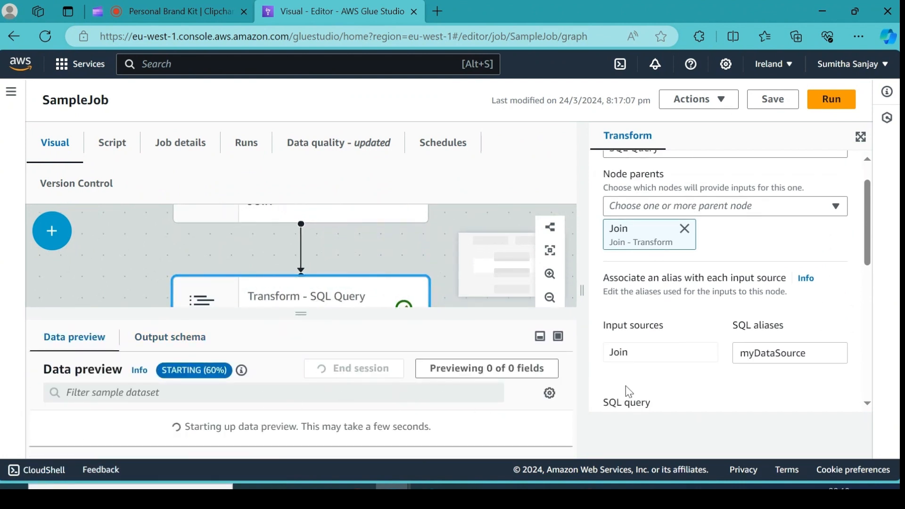